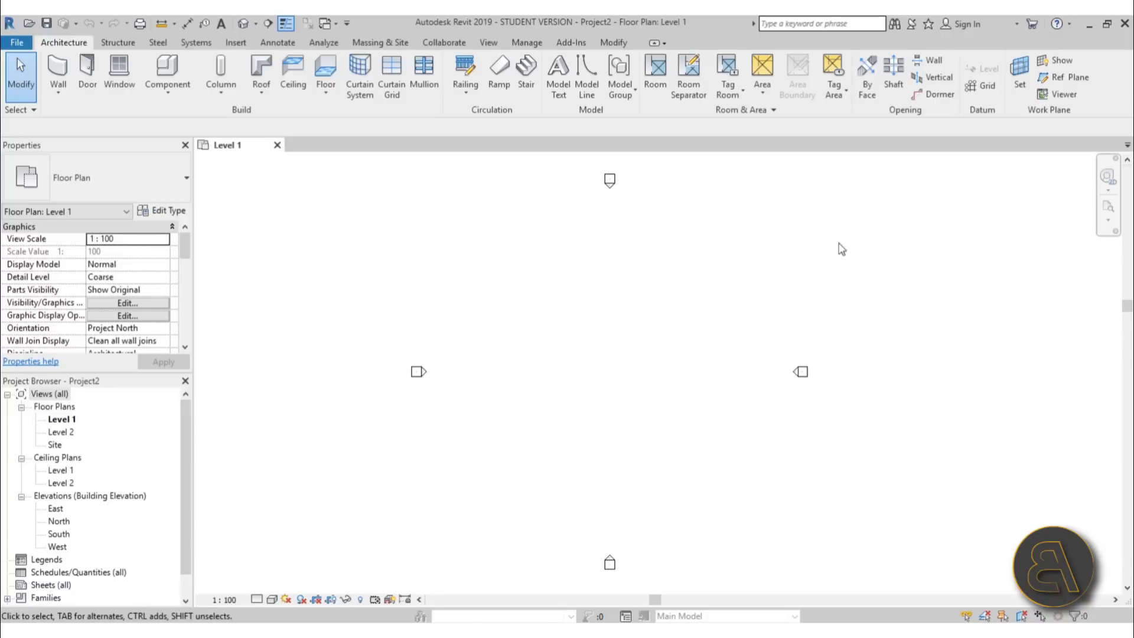
Step: Draw a 150000 horizontal detail line through the east and west elevation markers on Level 1
middle_drag(633, 422, 548, 397)
scroll(603, 415, up, 1)
scroll(606, 402, down, 2)
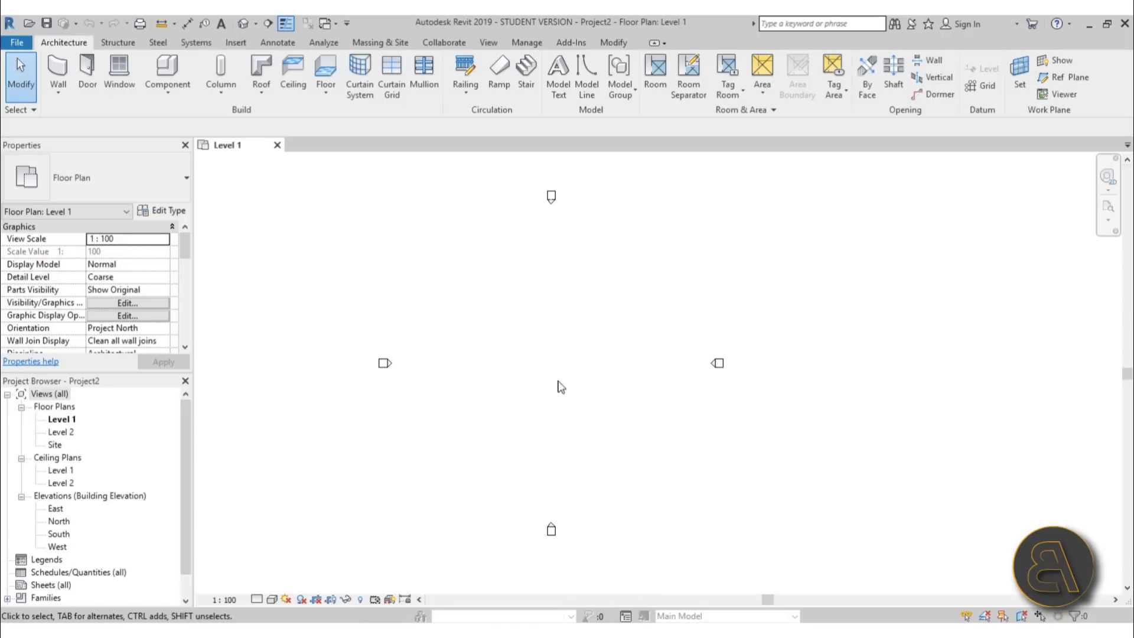
scroll(537, 337, down, 1)
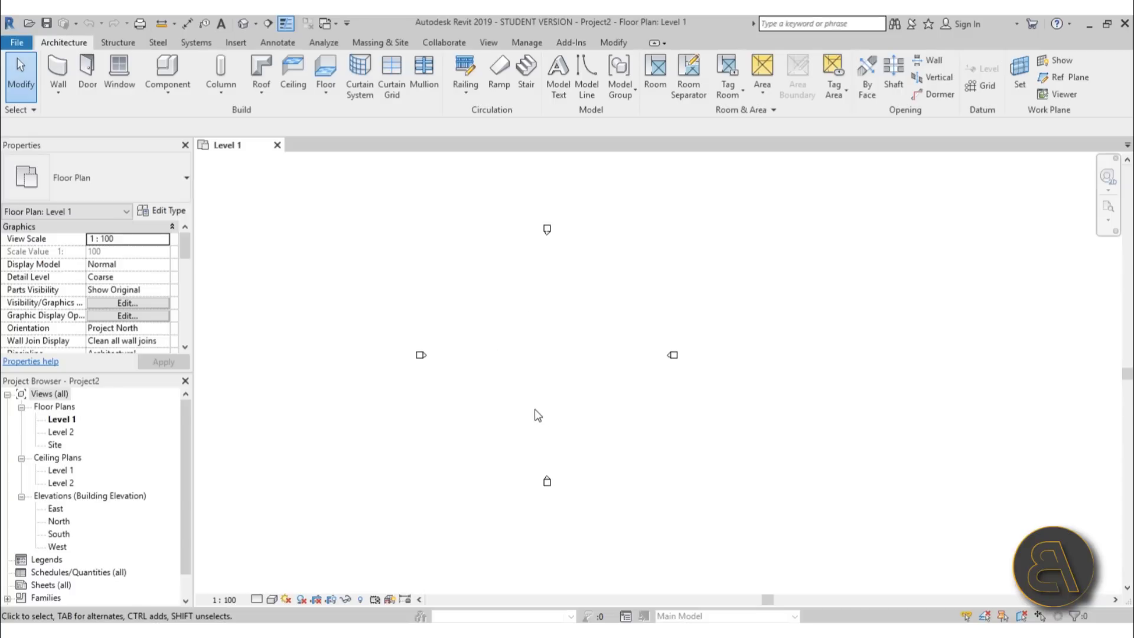
click(277, 43)
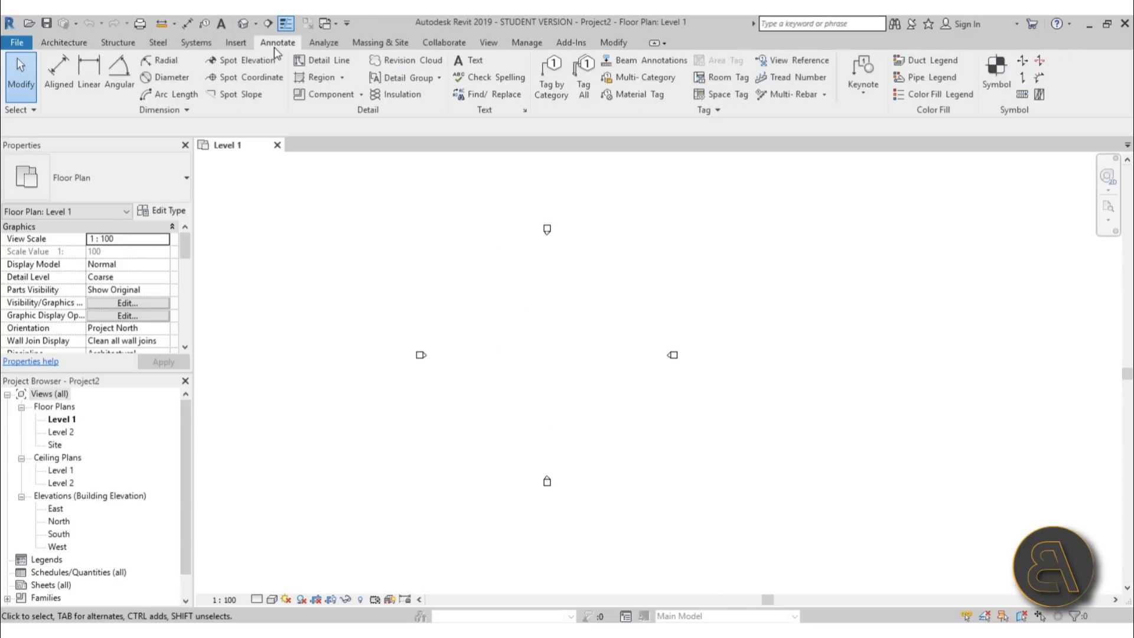
click(319, 61)
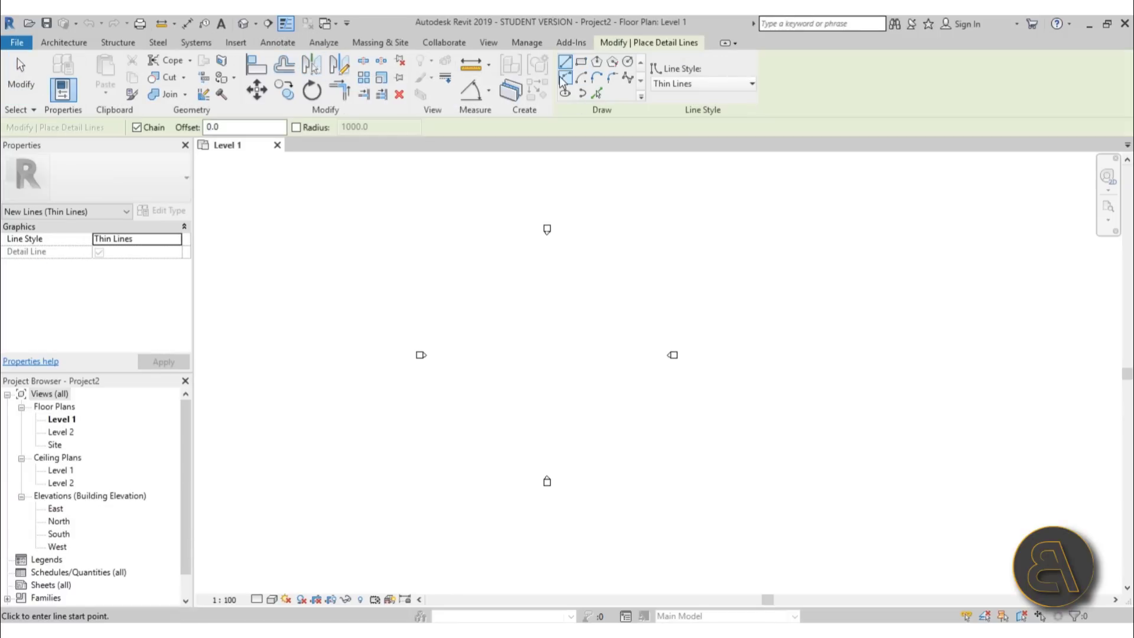
click(220, 352)
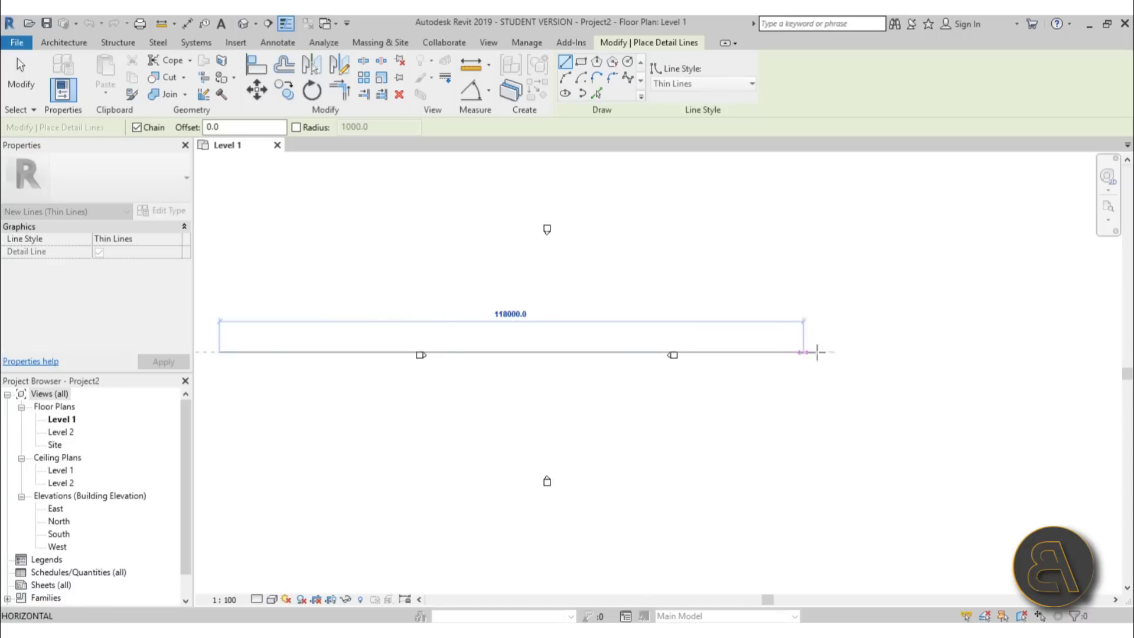
click(962, 352)
key(Escape)
key(Escape)
click(559, 351)
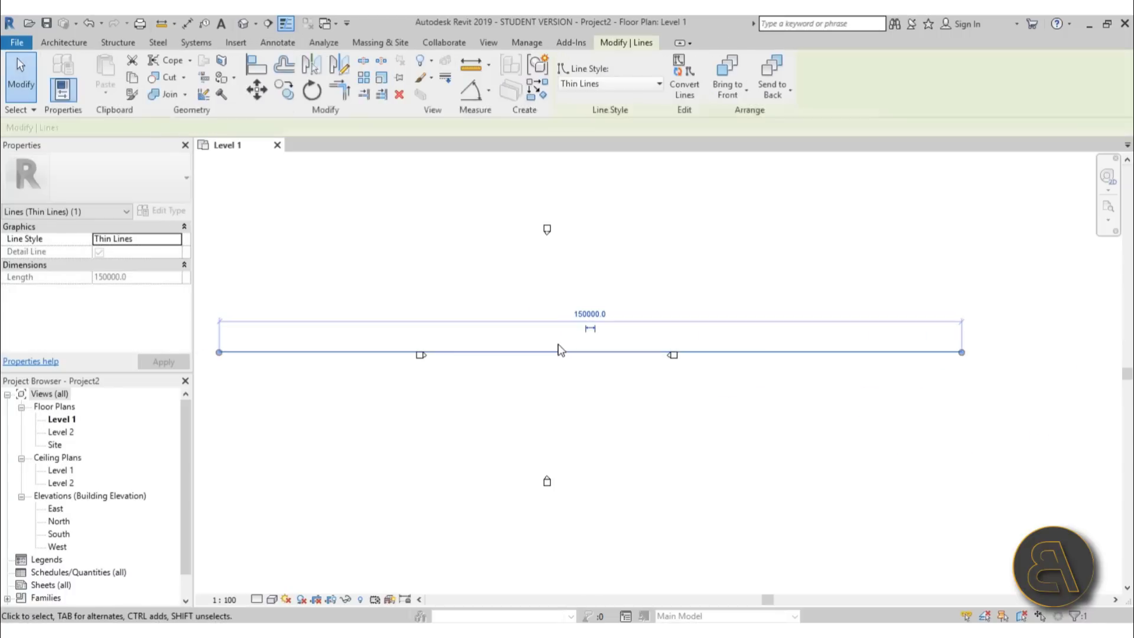
key(Down)
key(Down)
key(Up)
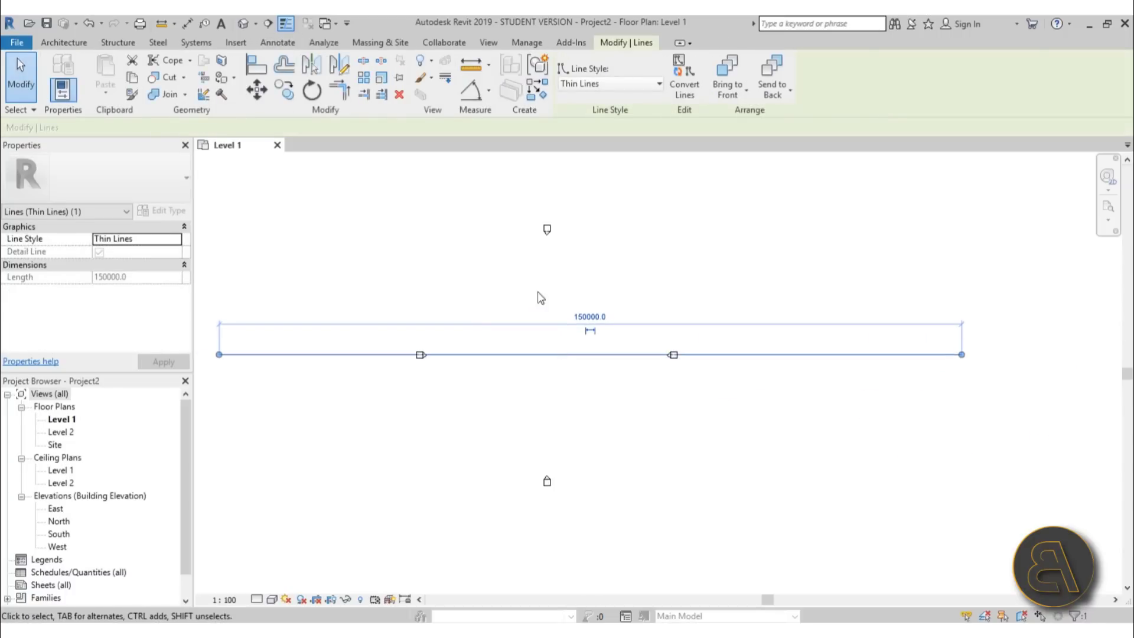
click(474, 193)
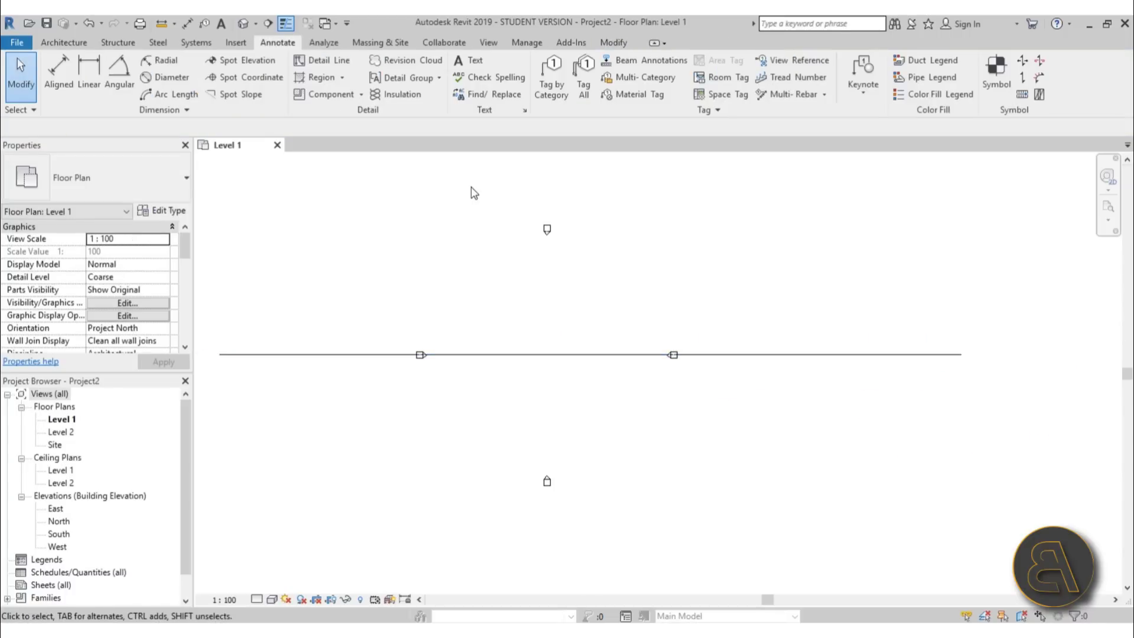
Step: Draw a 78000 vertical detail line through the north and south elevation markers
click(322, 60)
click(549, 178)
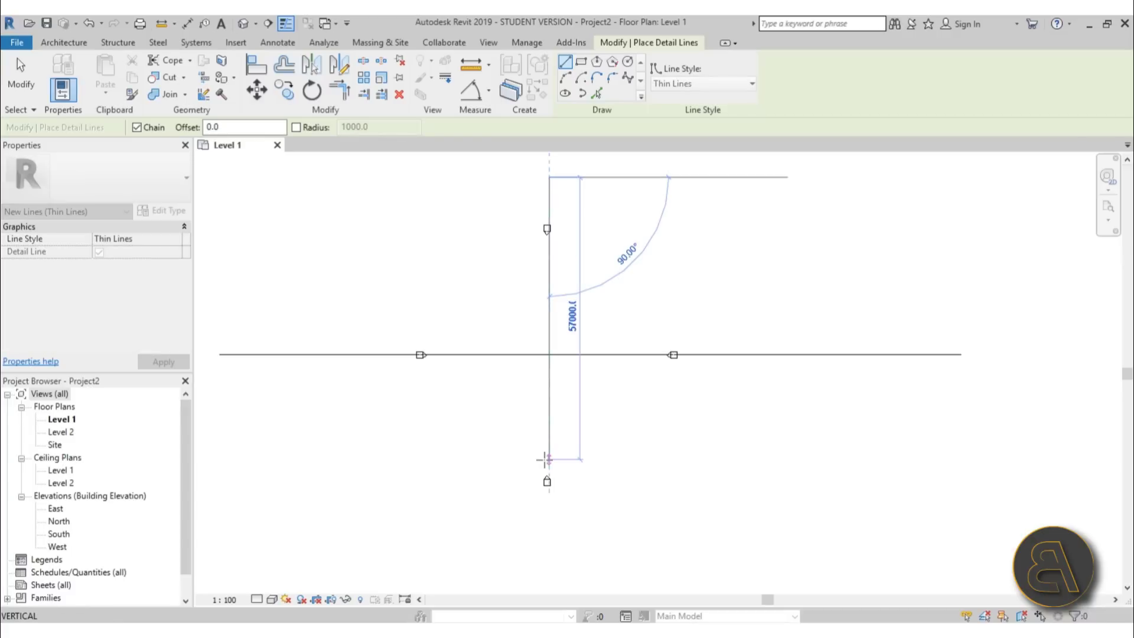
click(549, 562)
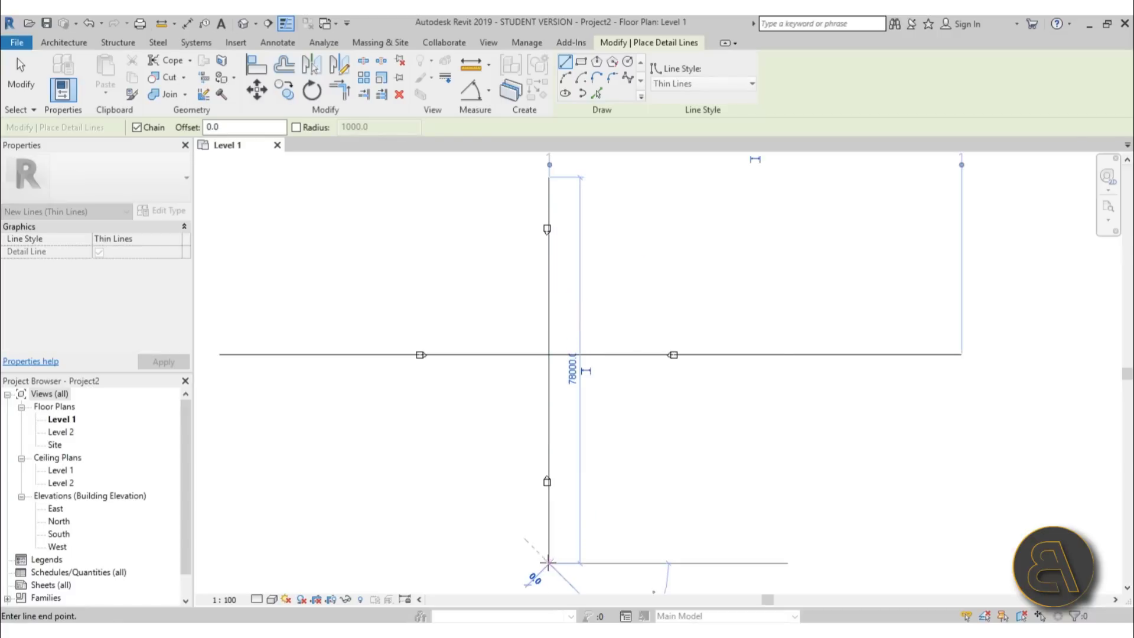
key(Escape)
key(Escape)
click(549, 282)
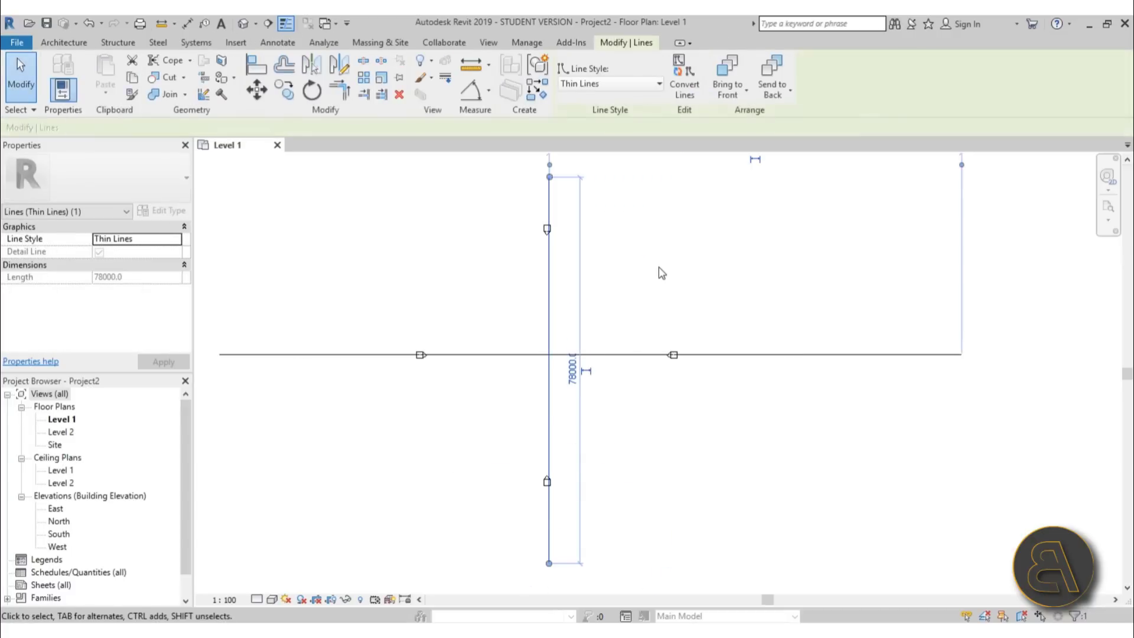
click(590, 253)
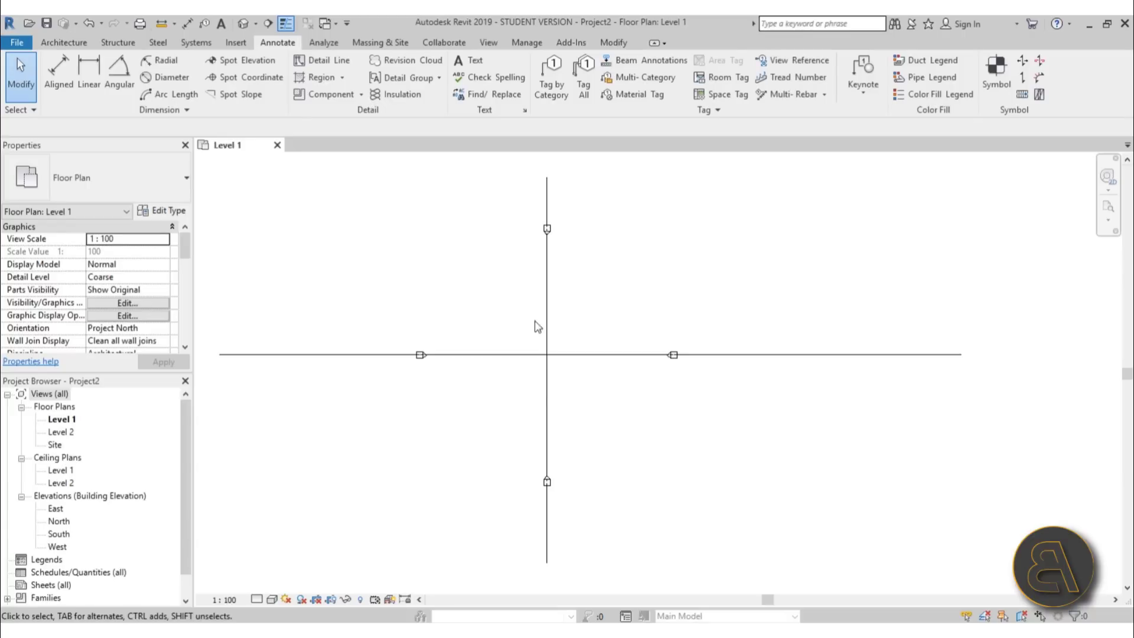
middle_drag(588, 372, 584, 368)
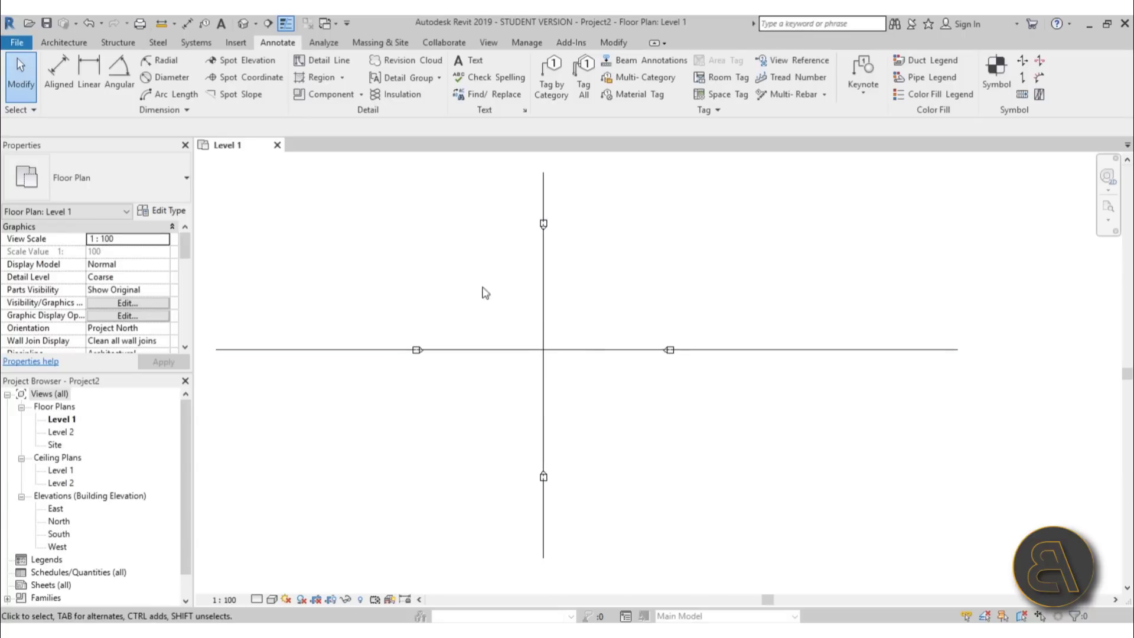
Step: Draw a detail-line ellipse at the guide lines' crossing with radii 21000 and 17000
click(324, 62)
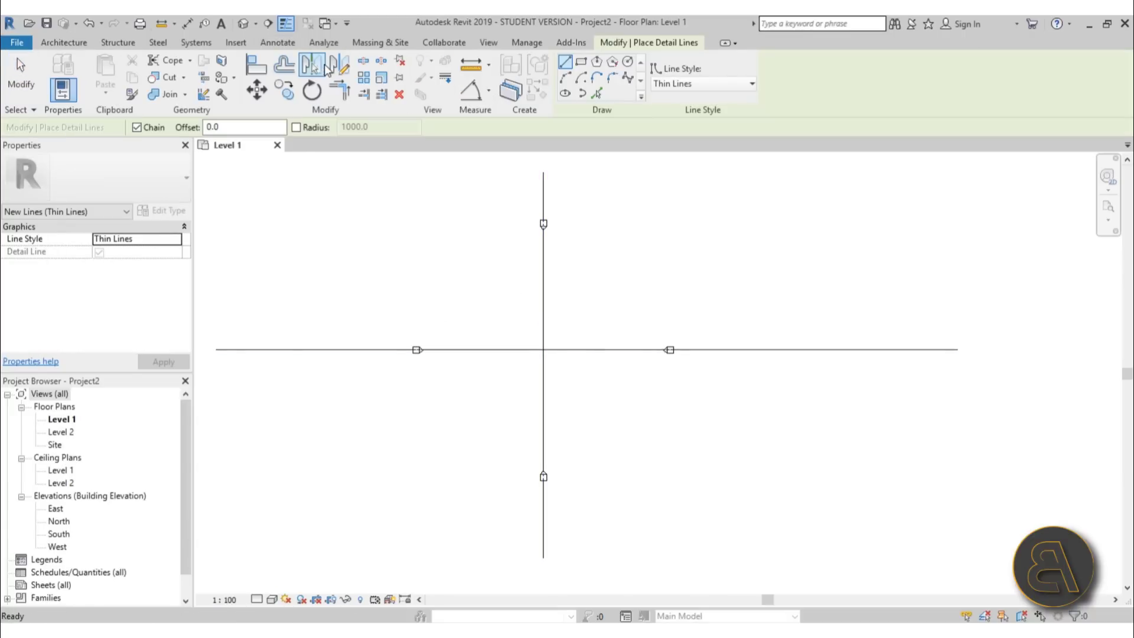
click(567, 94)
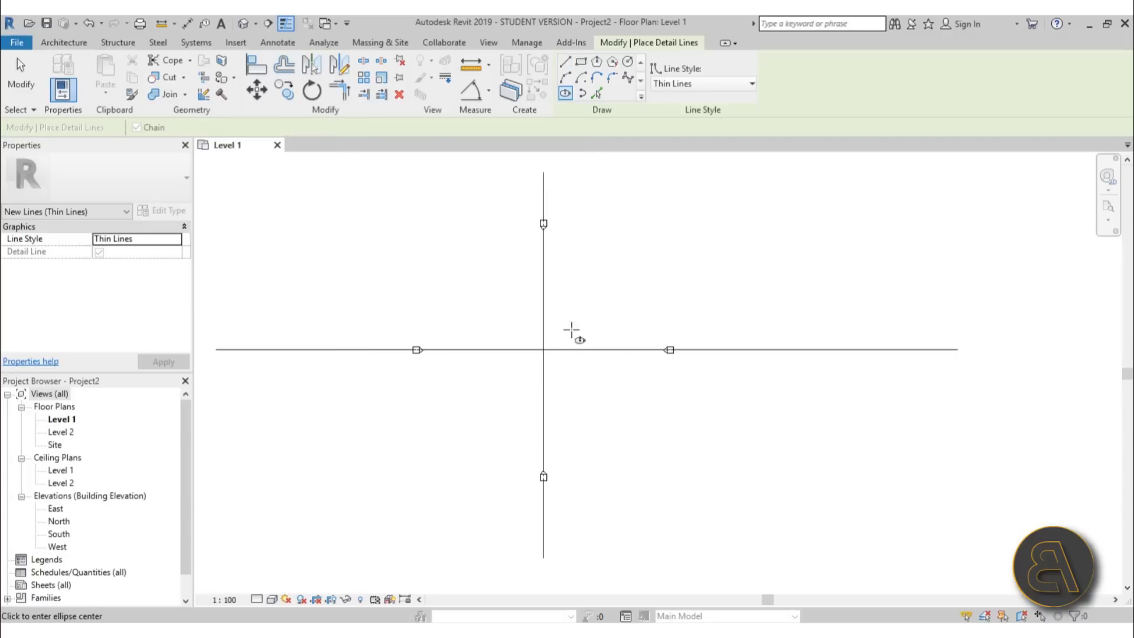
click(543, 349)
scroll(614, 350, up, 2)
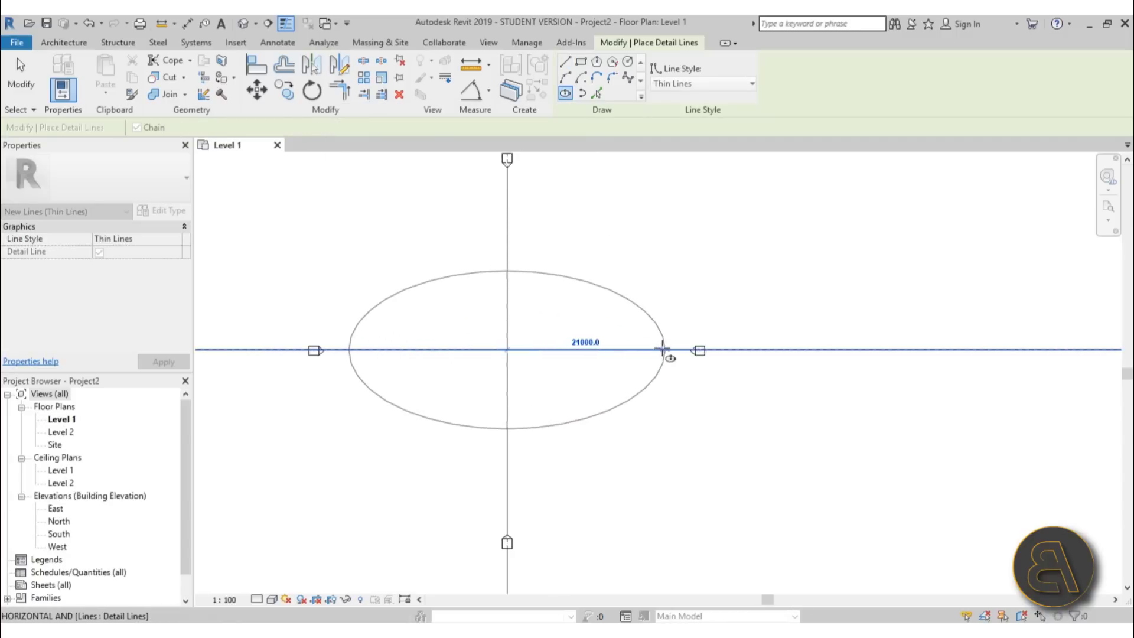
click(663, 349)
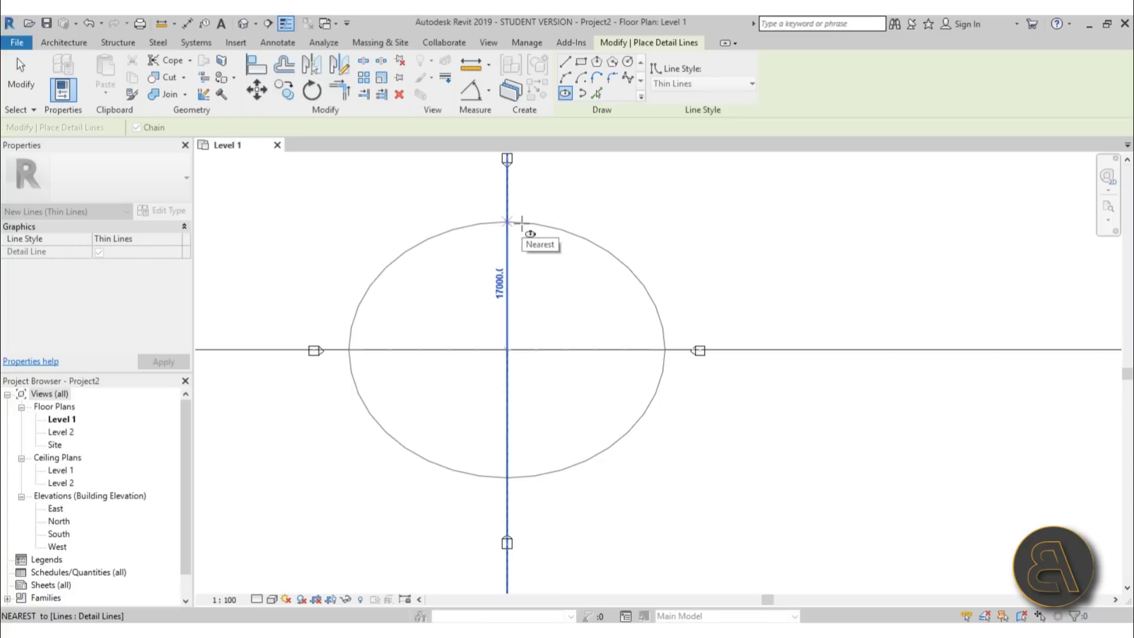
click(522, 222)
key(Escape)
key(Escape)
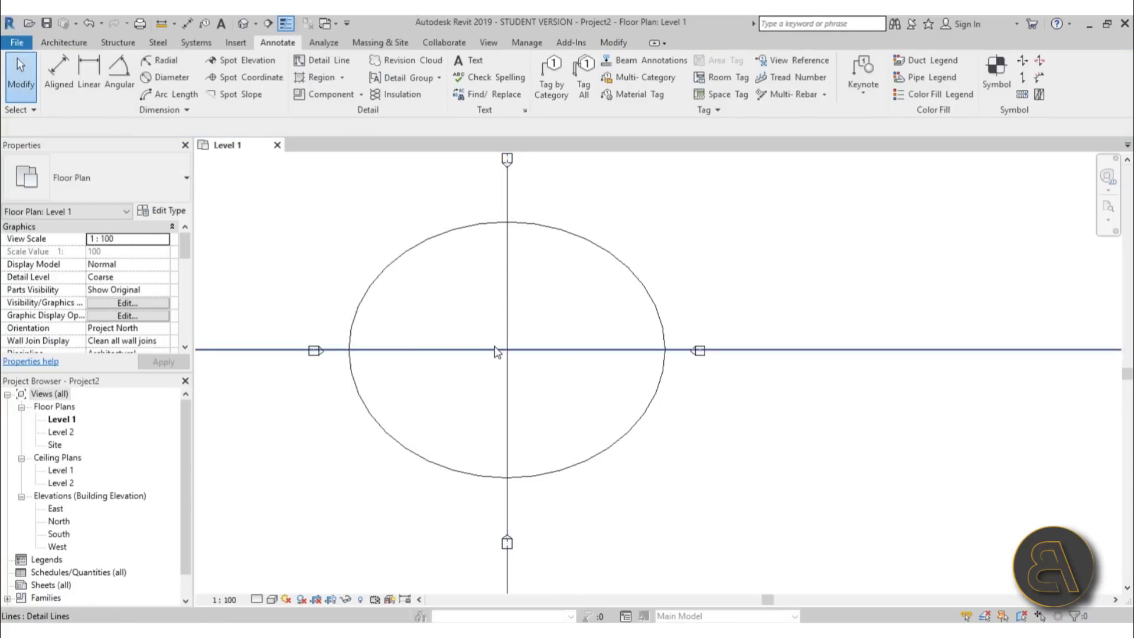
scroll(532, 326, down, 2)
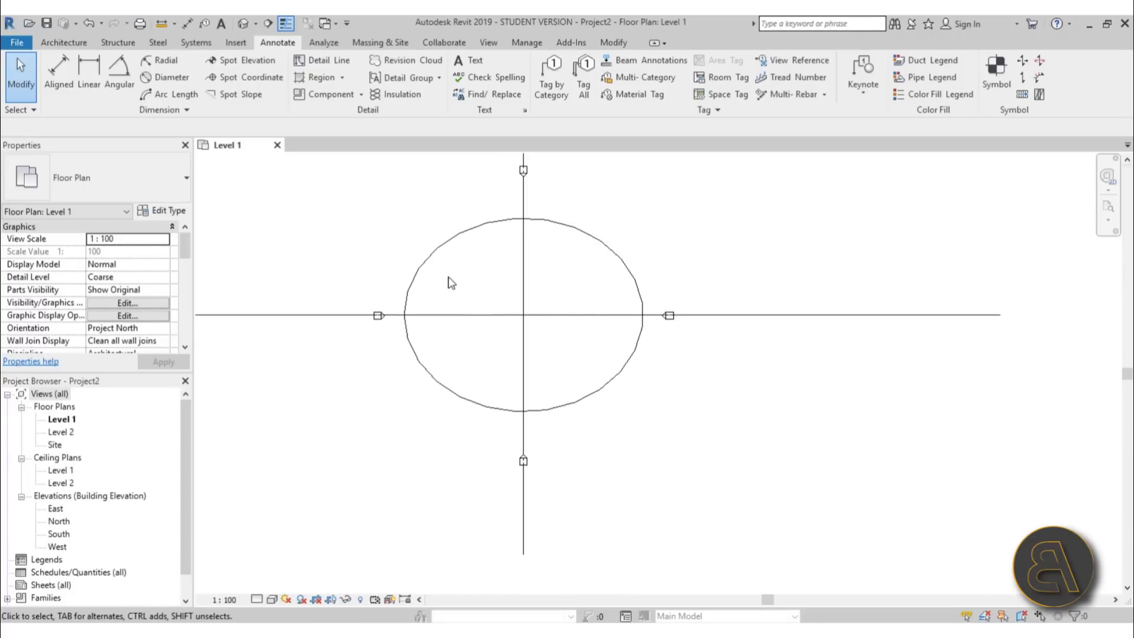
scroll(473, 307, down, 2)
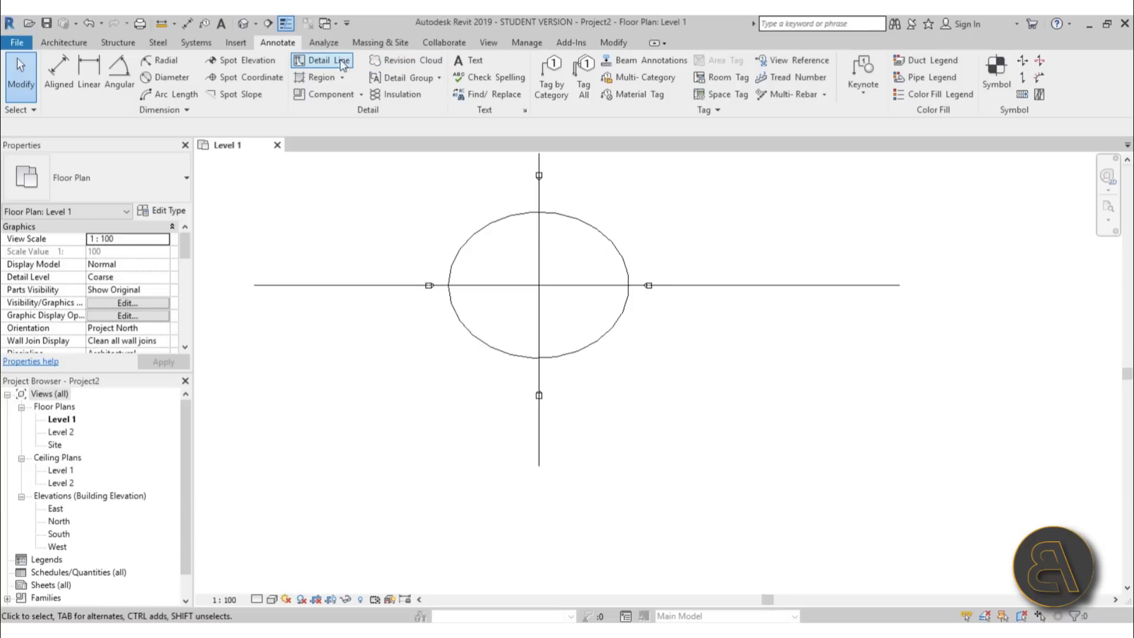
Step: Draw a Start-End-Radius arc detail line across the horizontal line, bowing below the centre
click(322, 60)
click(570, 79)
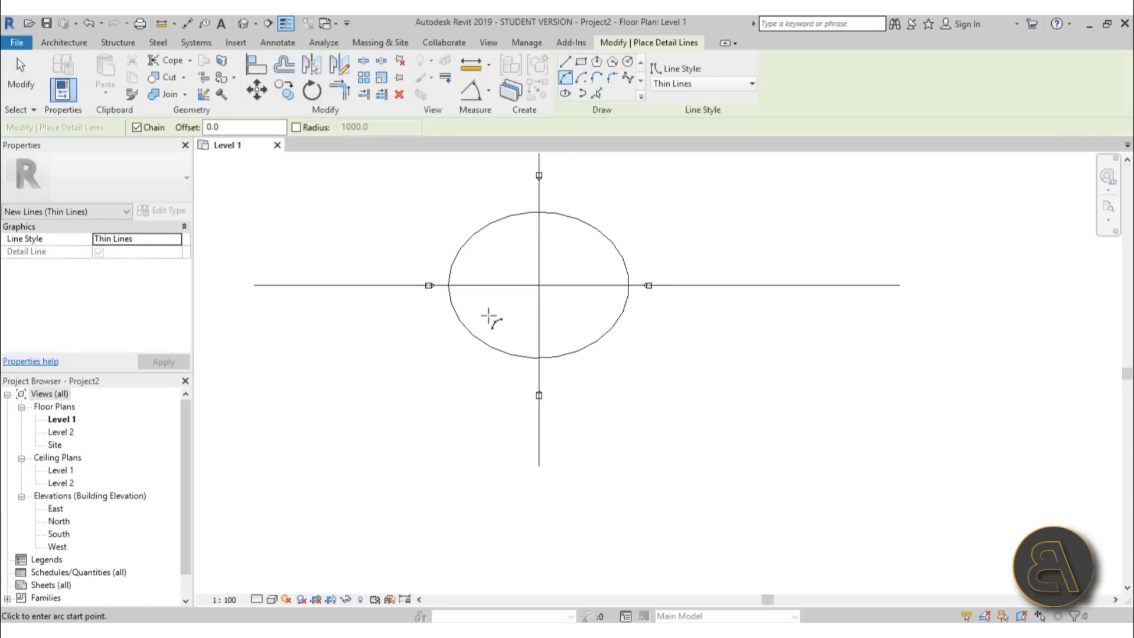
scroll(447, 290, up, 1)
click(447, 290)
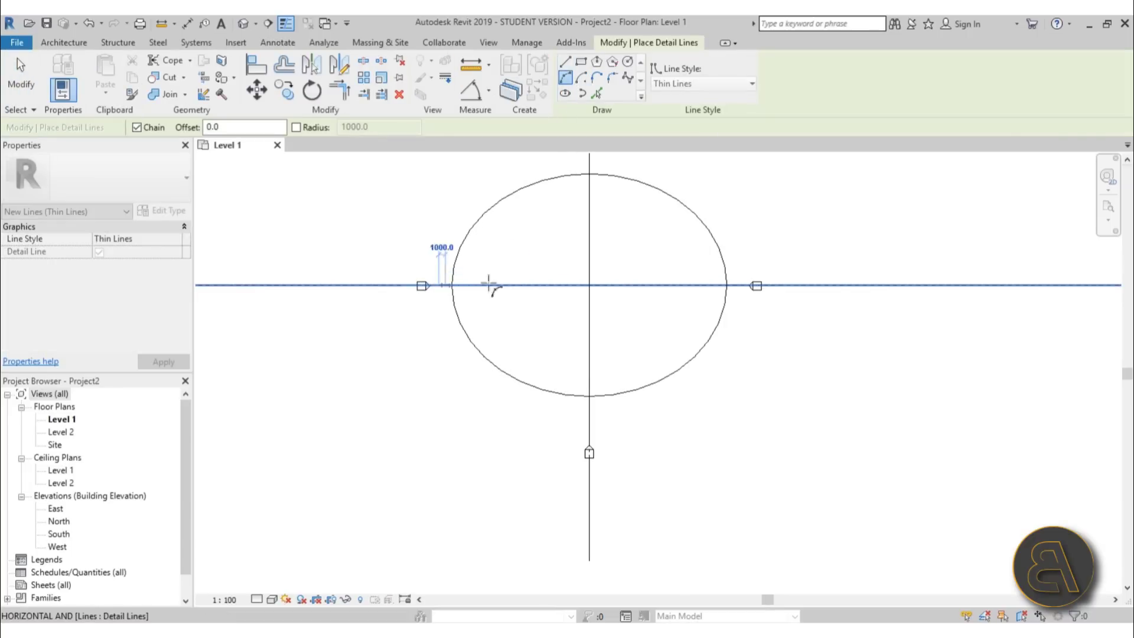
click(742, 289)
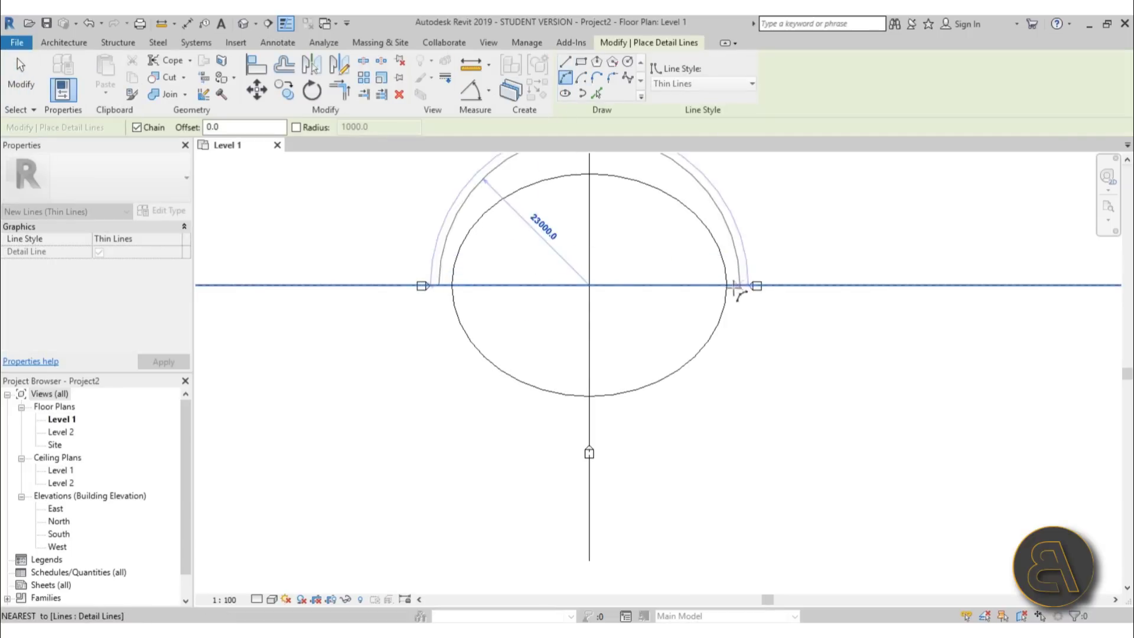
click(567, 335)
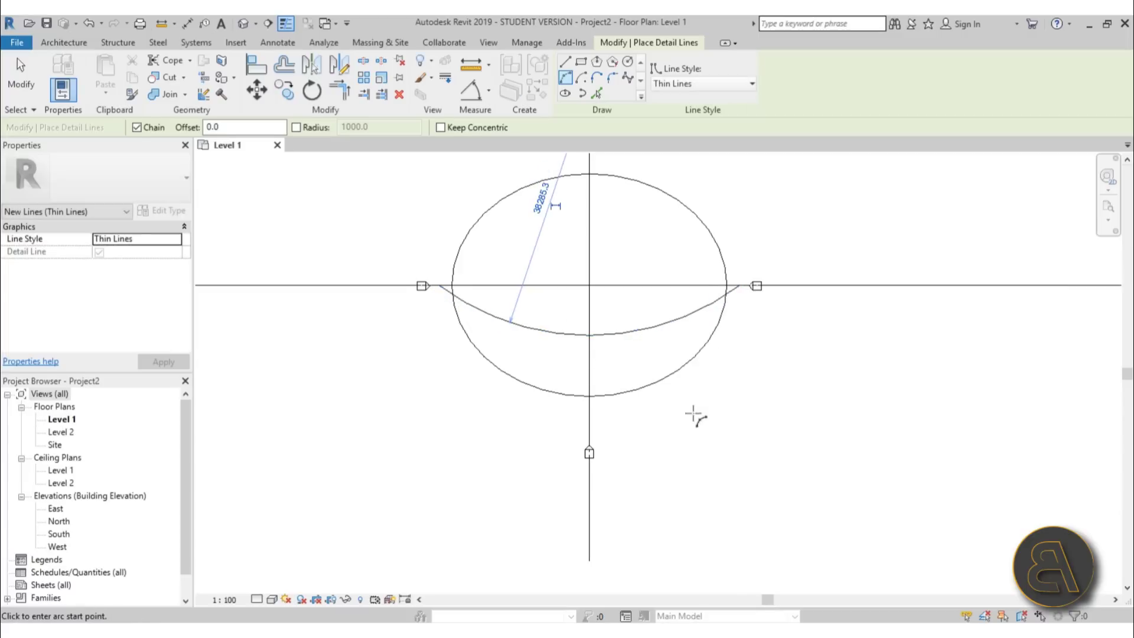
Step: Chain further arcs sweeping down to the lower left to finish the tail, then select the chain
click(740, 286)
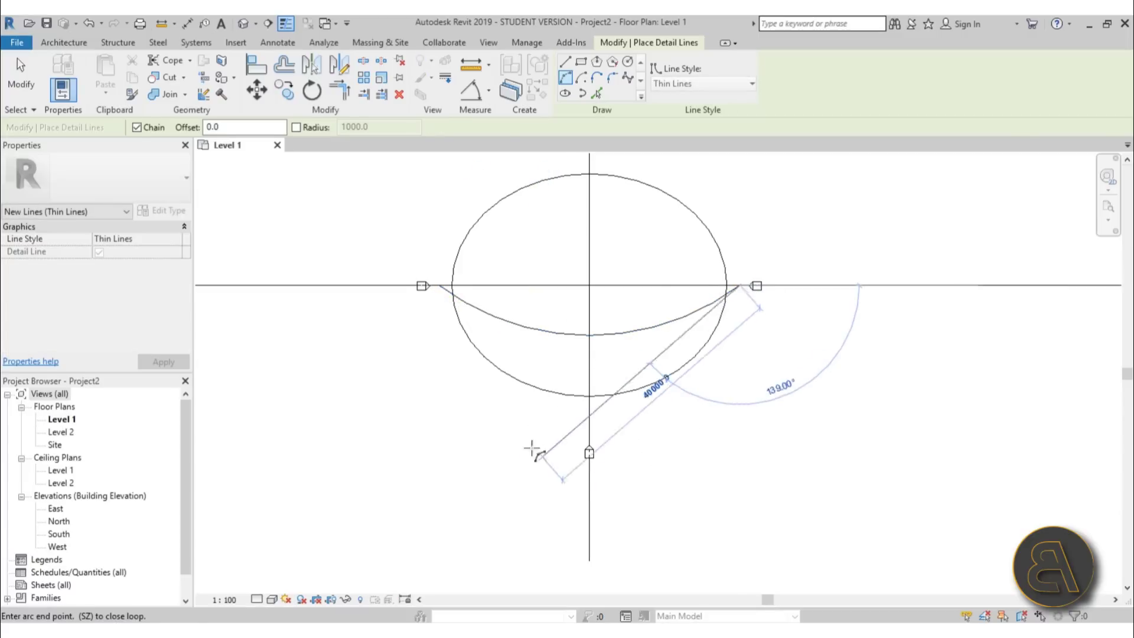
click(500, 399)
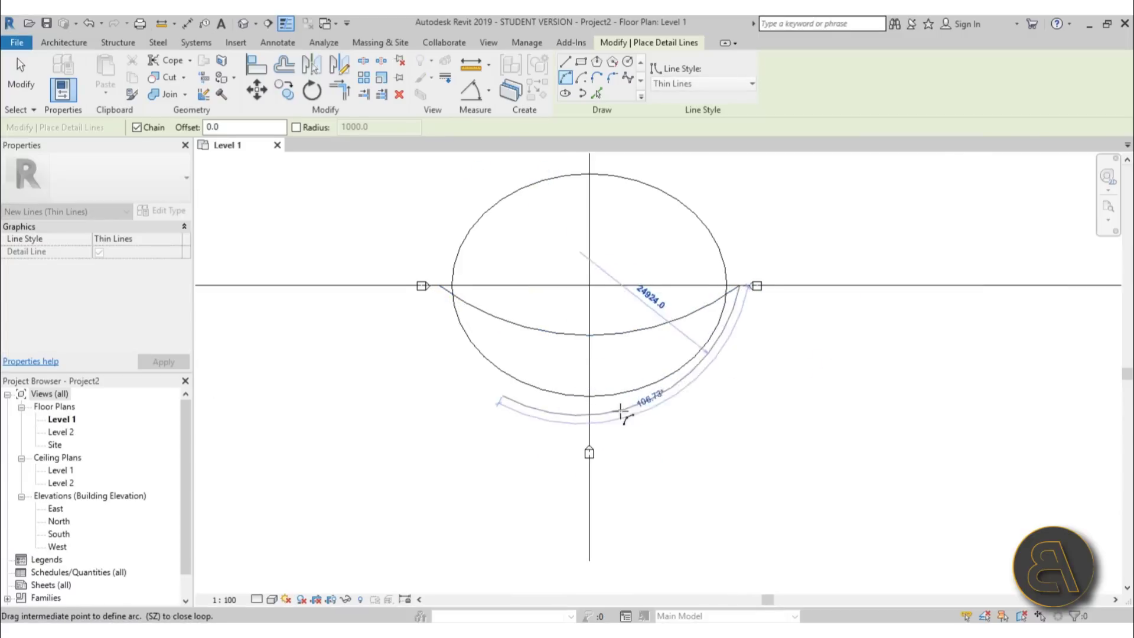
click(657, 398)
scroll(255, 398, down, 3)
middle_drag(281, 400, 667, 376)
scroll(630, 355, up, 4)
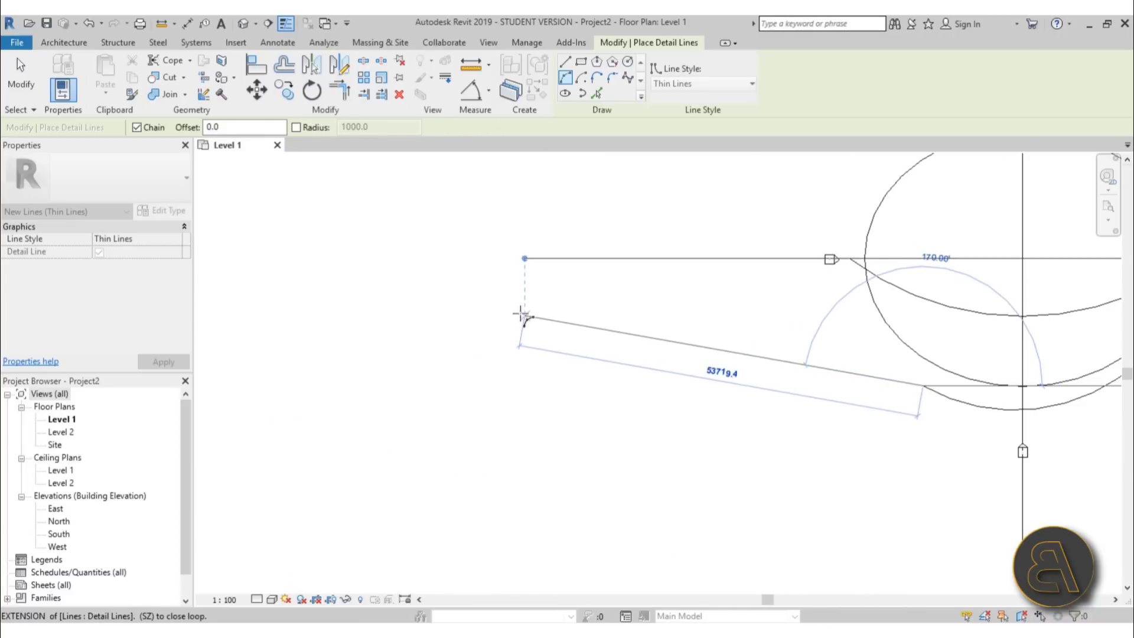
click(748, 321)
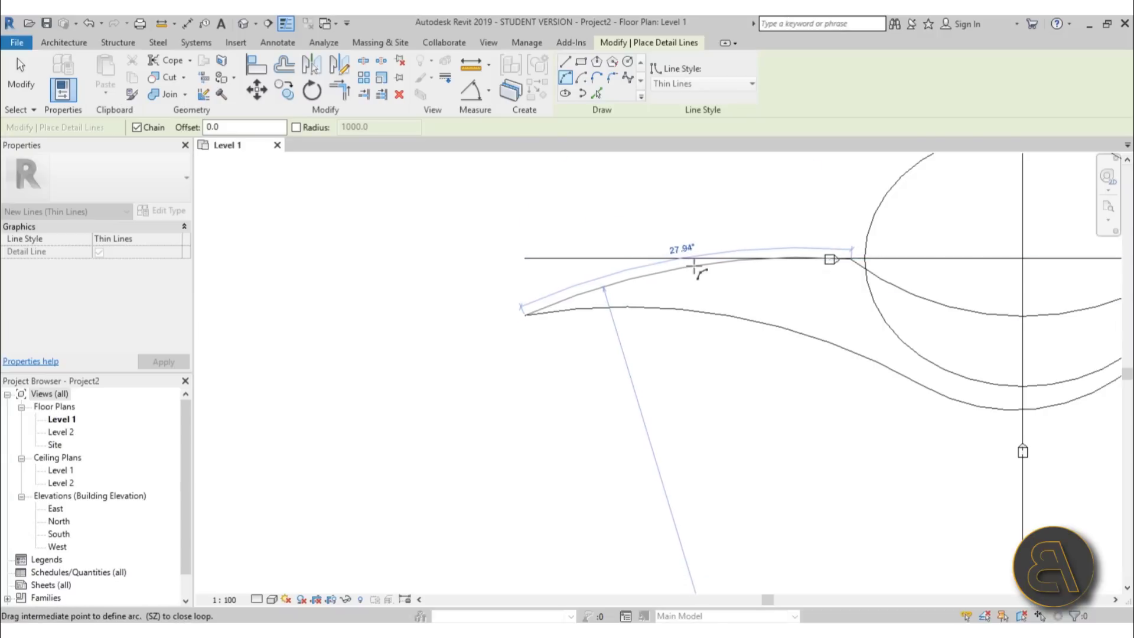
scroll(708, 296, down, 4)
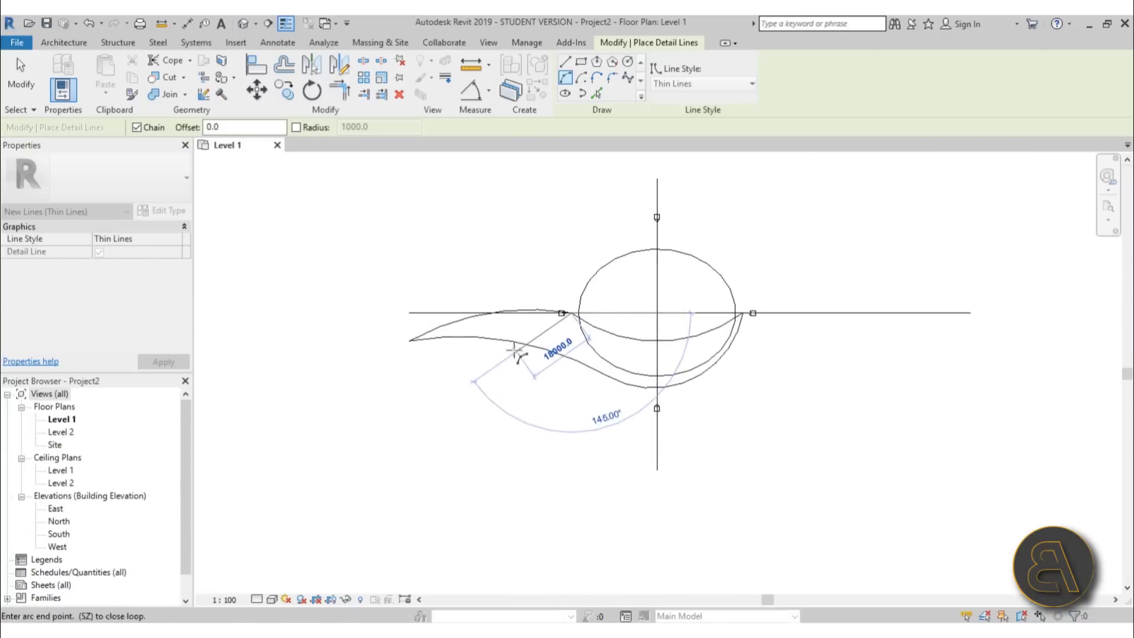
key(Escape)
key(Escape)
scroll(628, 335, down, 2)
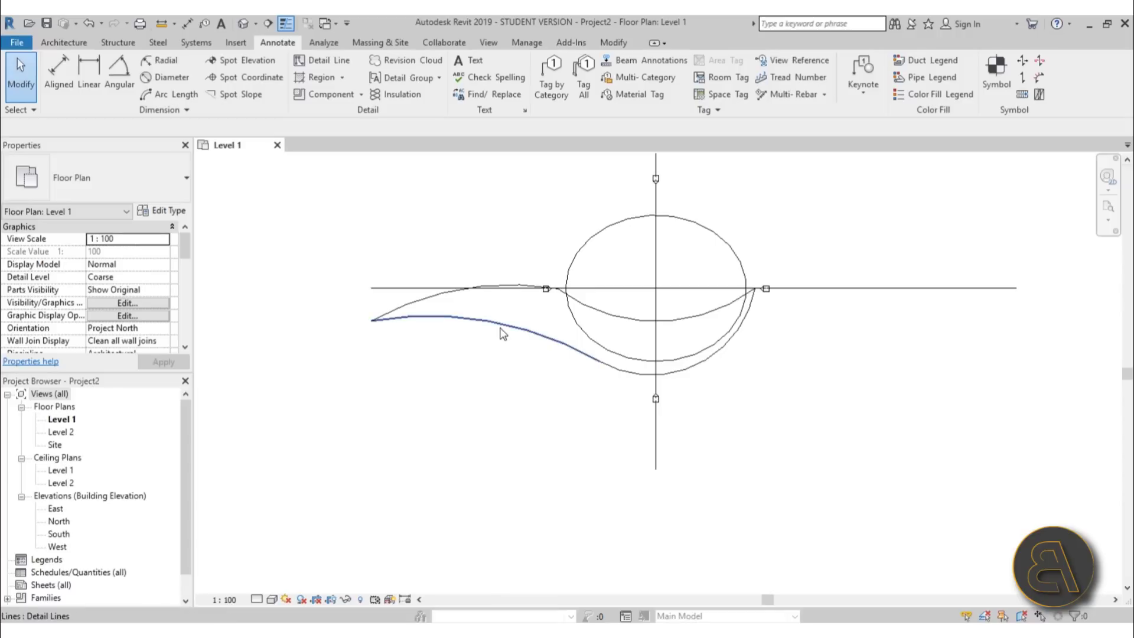
key(Tab)
click(502, 334)
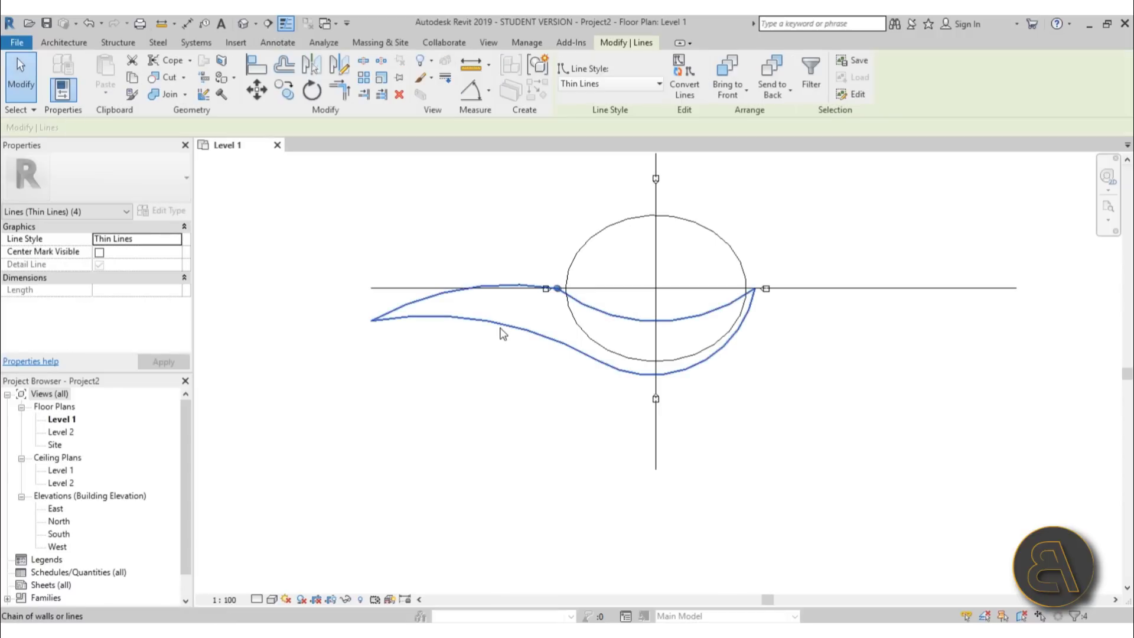
Step: Rotate a copy of the four-arc tail about 180° around the axes' intersection
click(311, 91)
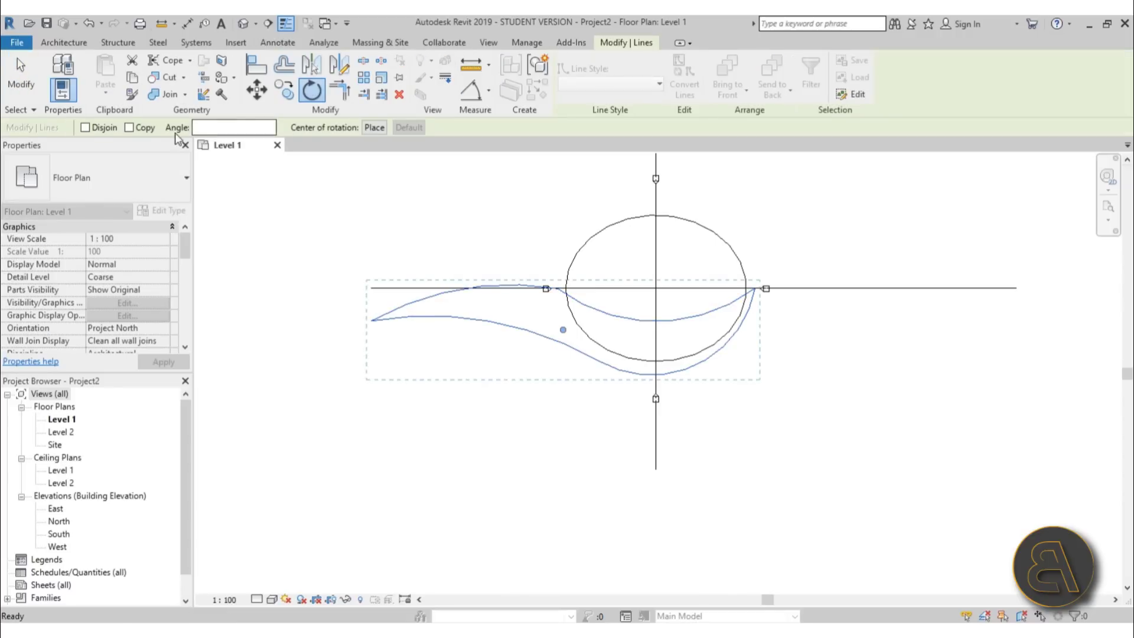
click(375, 127)
click(655, 288)
click(299, 296)
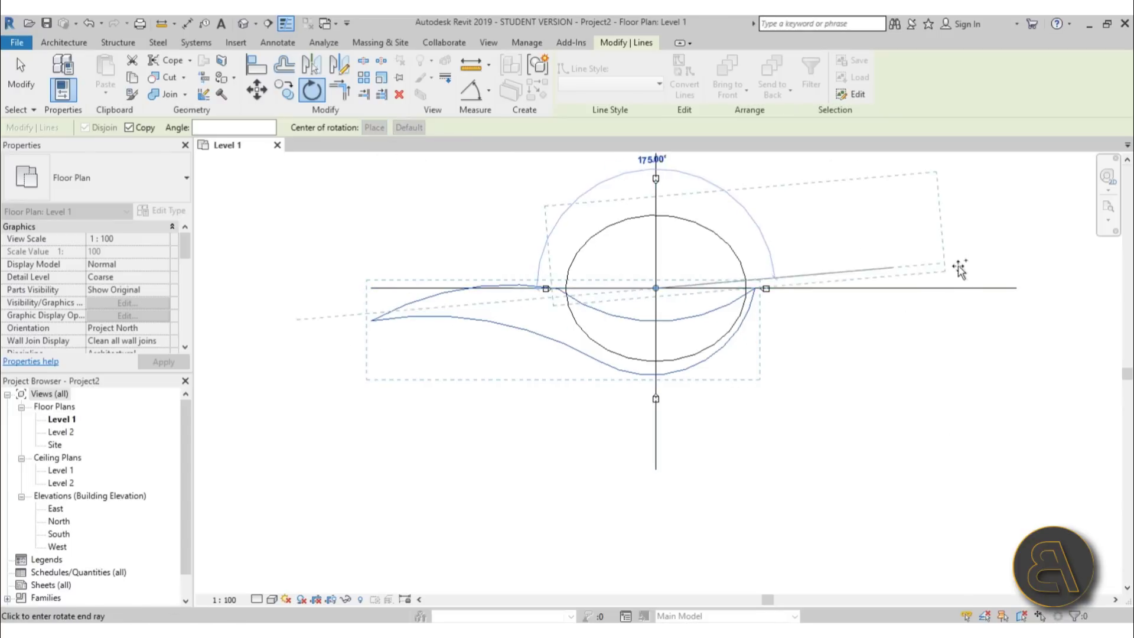
click(955, 287)
middle_drag(876, 418, 821, 434)
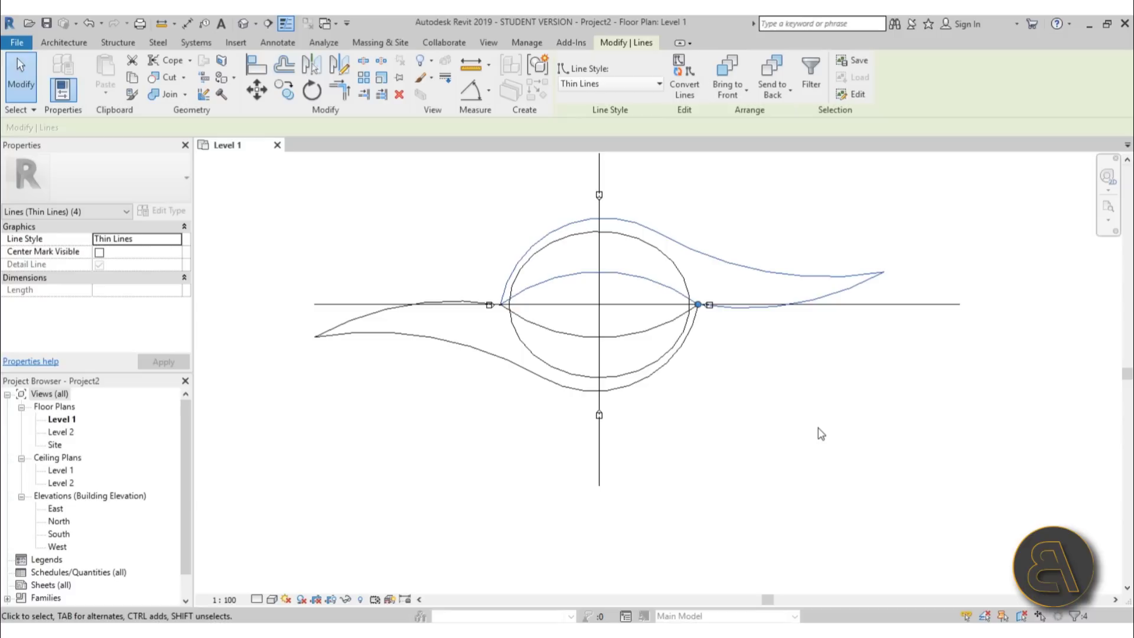
click(841, 452)
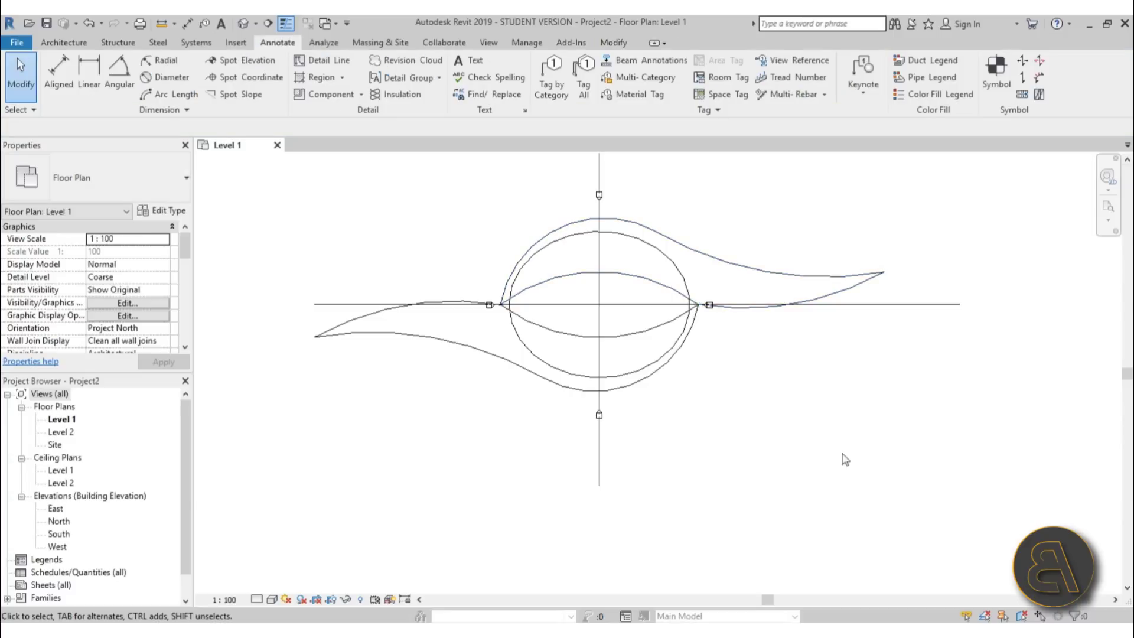
scroll(624, 206, up, 2)
scroll(651, 241, down, 2)
middle_drag(654, 247, 652, 230)
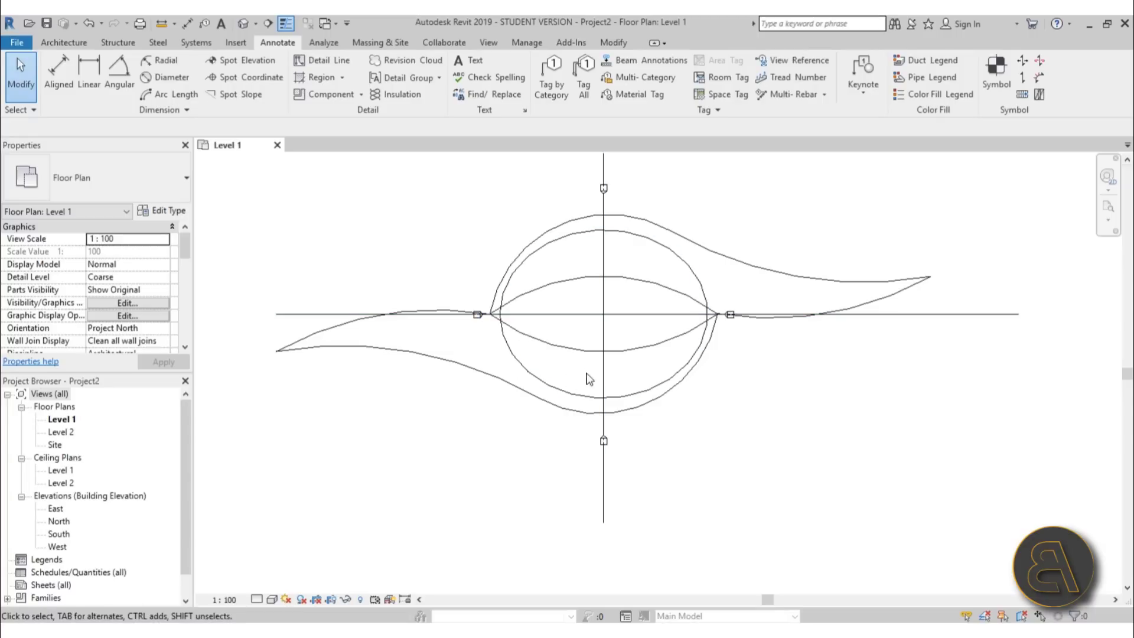
Step: Move the West and East elevation markers out beyond the sketch's tail tips
scroll(549, 385, up, 1)
scroll(549, 381, down, 1)
middle_drag(548, 381, 605, 362)
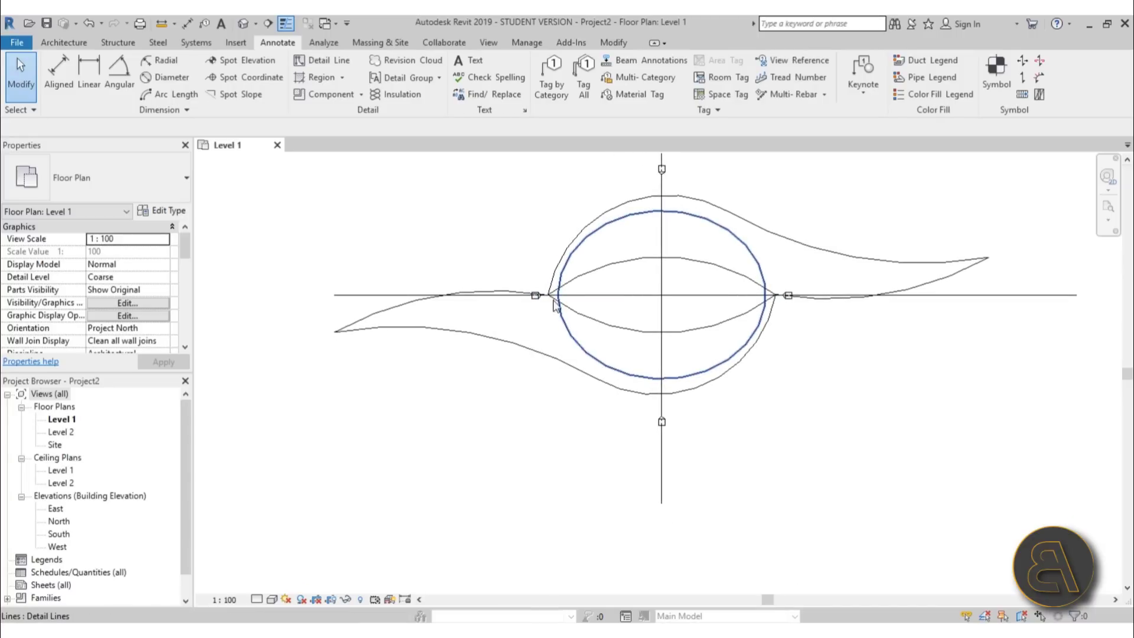
drag(508, 256, 538, 303)
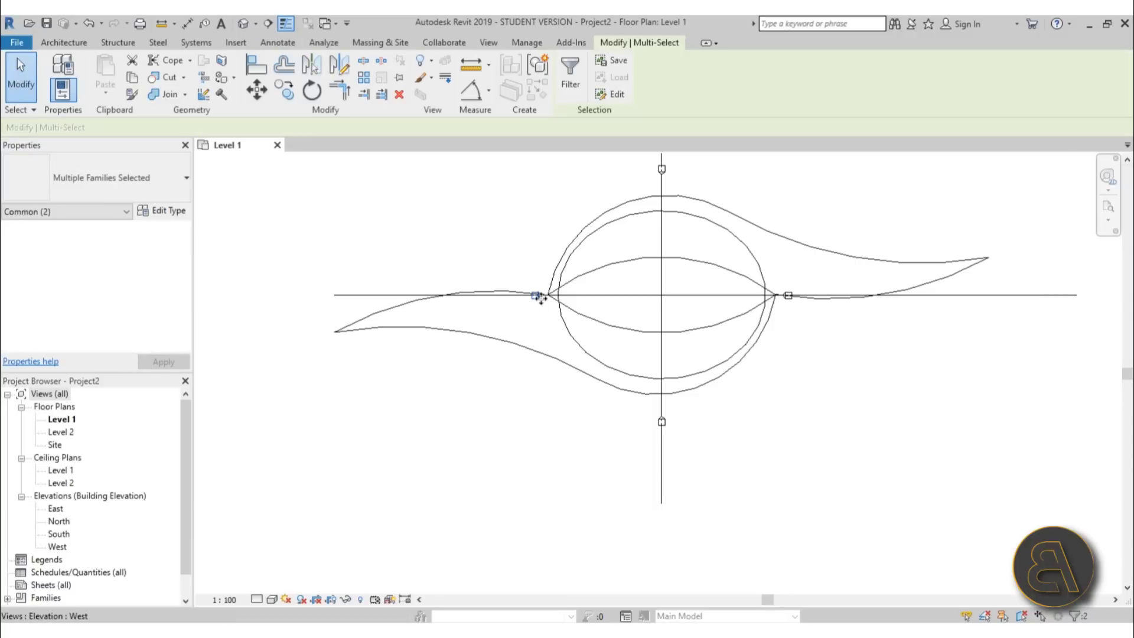
drag(323, 298, 323, 297)
click(807, 333)
drag(778, 271, 815, 338)
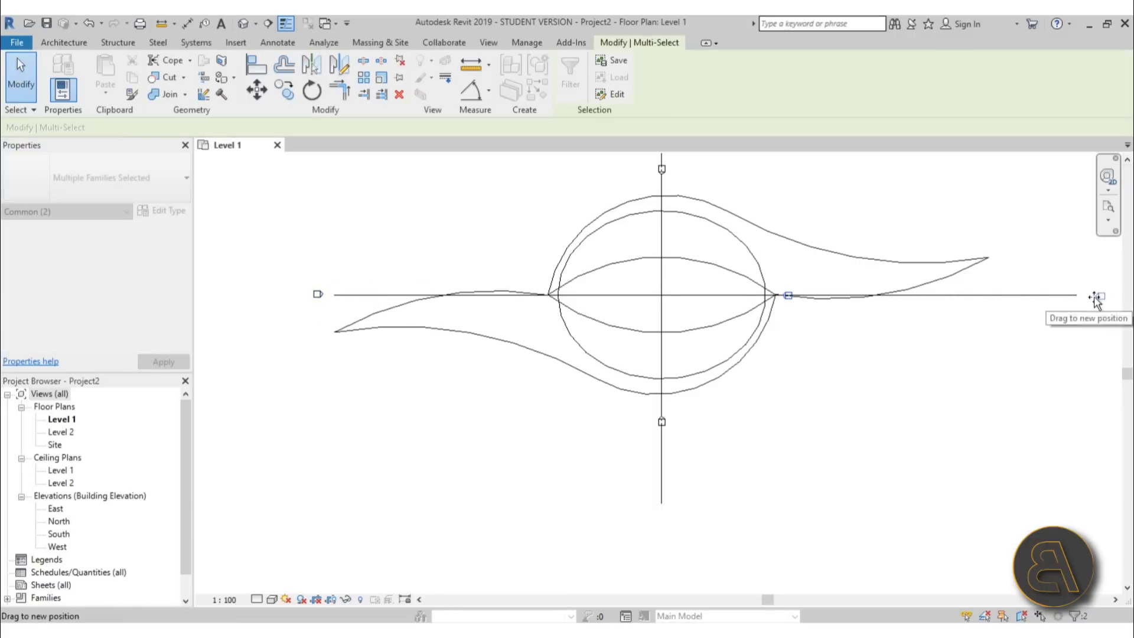
click(1067, 333)
Step: Open the West elevation, then return to the Level 1 floor plan
scroll(317, 297, up, 1)
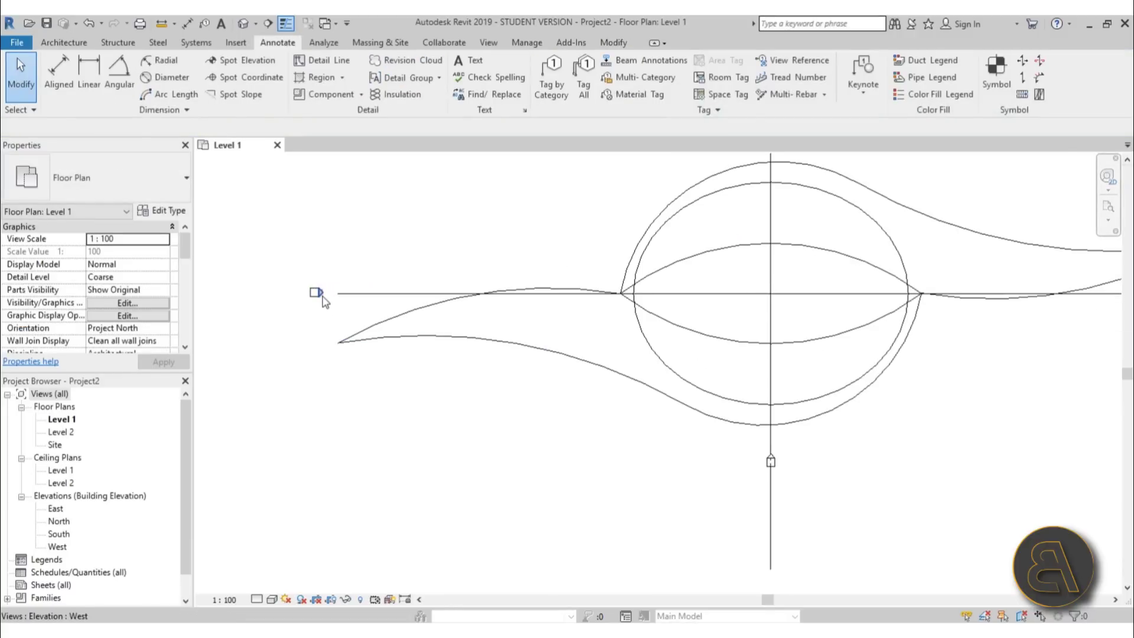
double_click(321, 296)
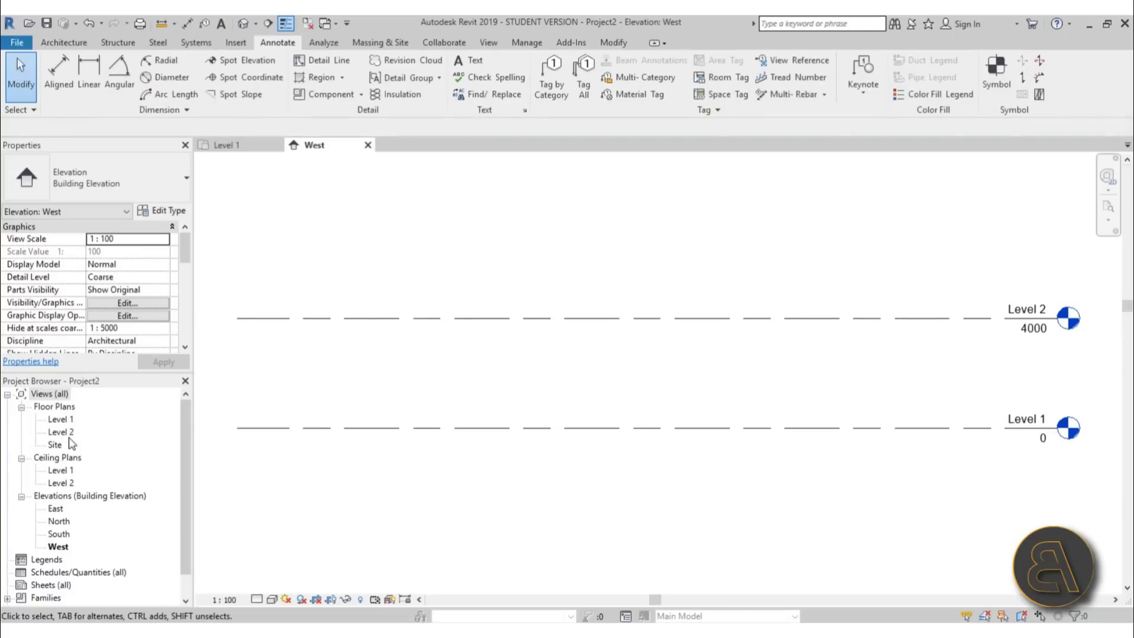
double_click(64, 420)
scroll(523, 345, down, 2)
middle_drag(514, 352, 443, 357)
Step: Turn on Show Mass Form and Floors and create an in-place mass named Mass 1
middle_drag(700, 372, 700, 372)
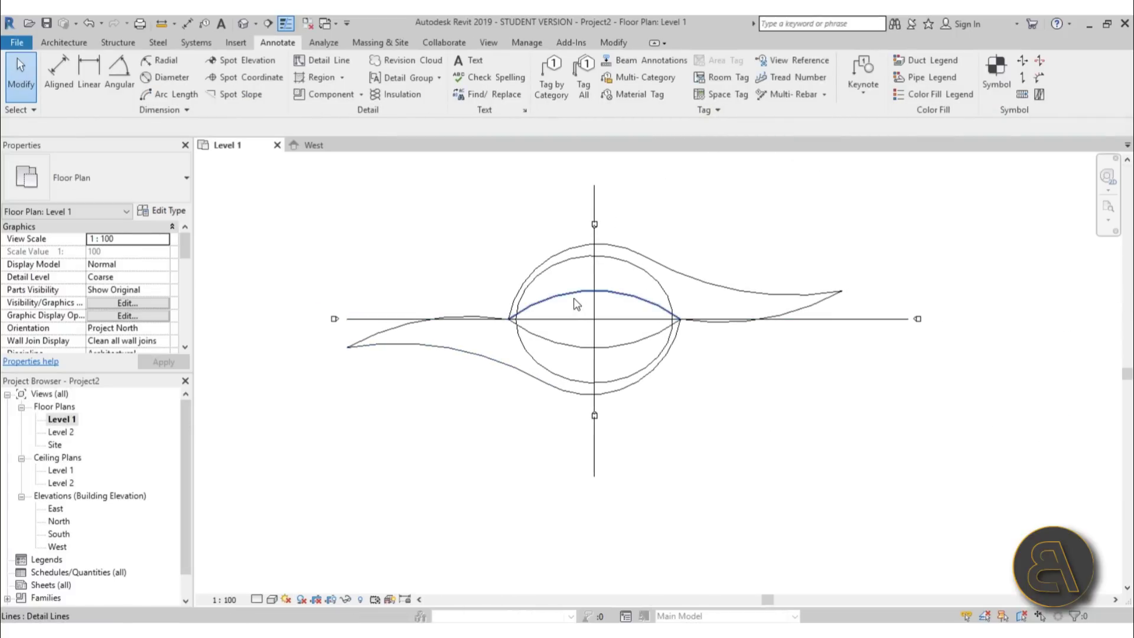
click(390, 43)
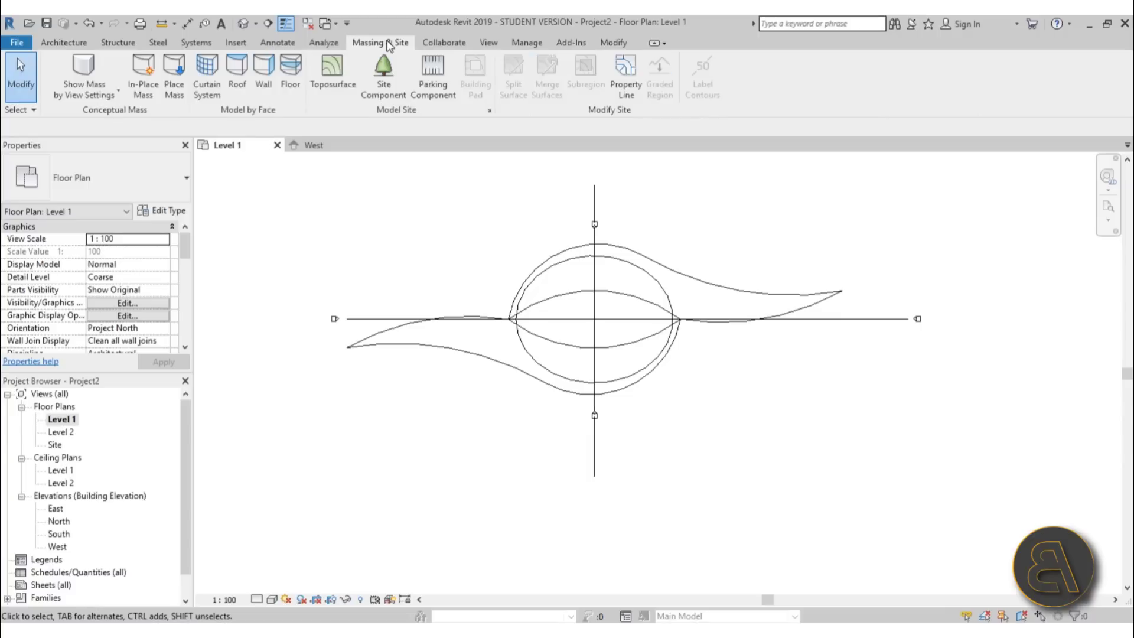
click(77, 69)
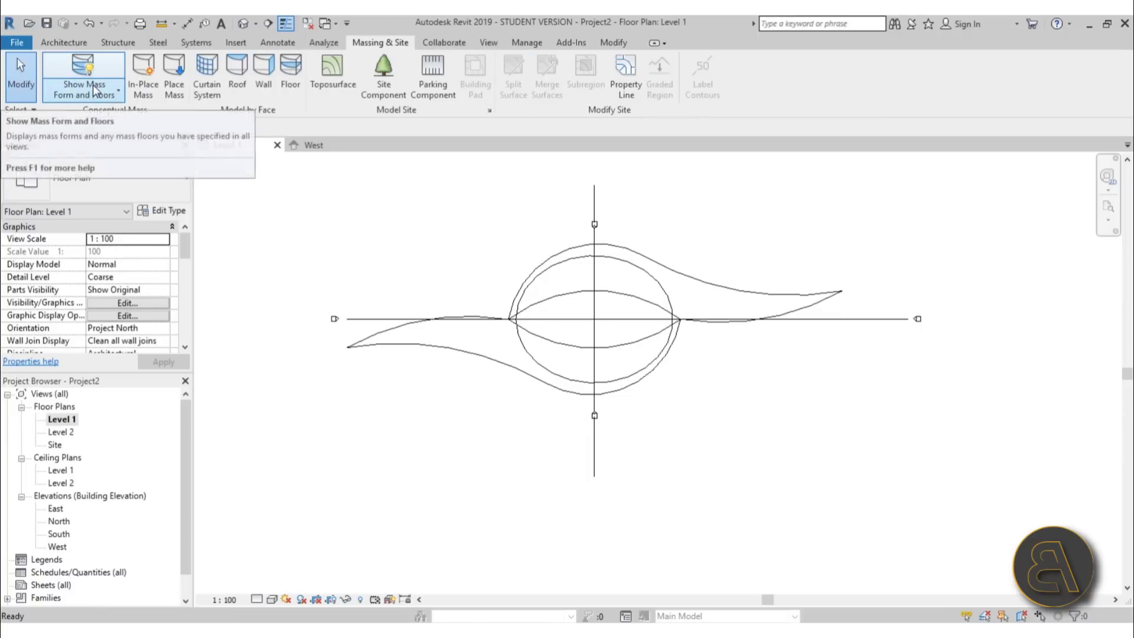
click(148, 93)
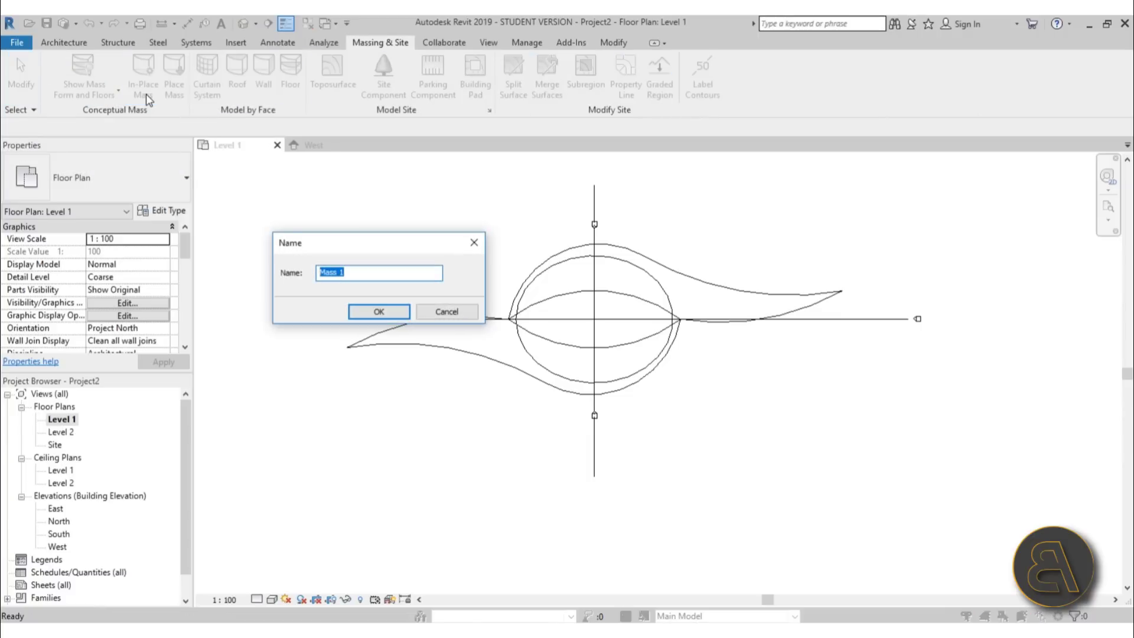
click(375, 311)
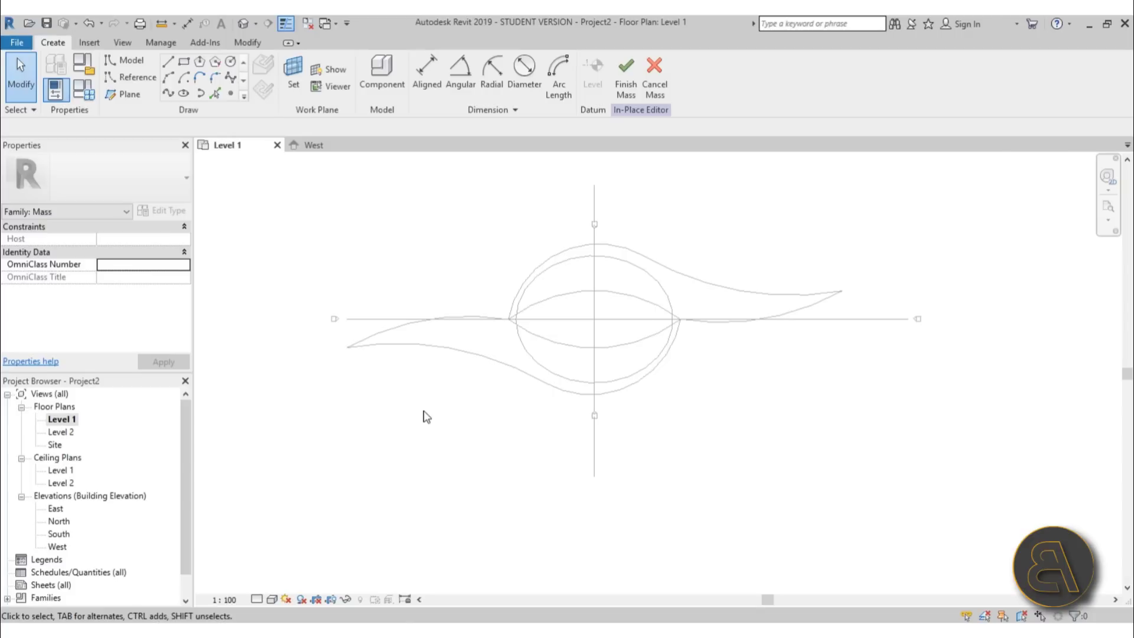
Step: Place a vertical reference plane through the left tail tip, extending it downward
click(131, 95)
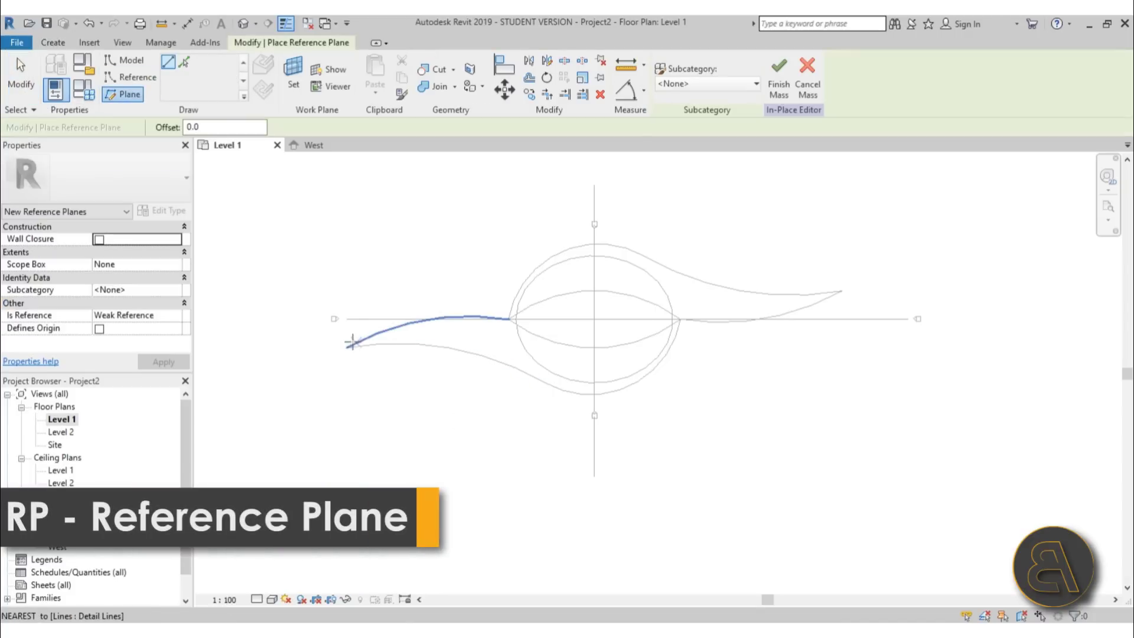
click(347, 347)
click(351, 262)
key(Escape)
drag(347, 347, 347, 411)
click(544, 419)
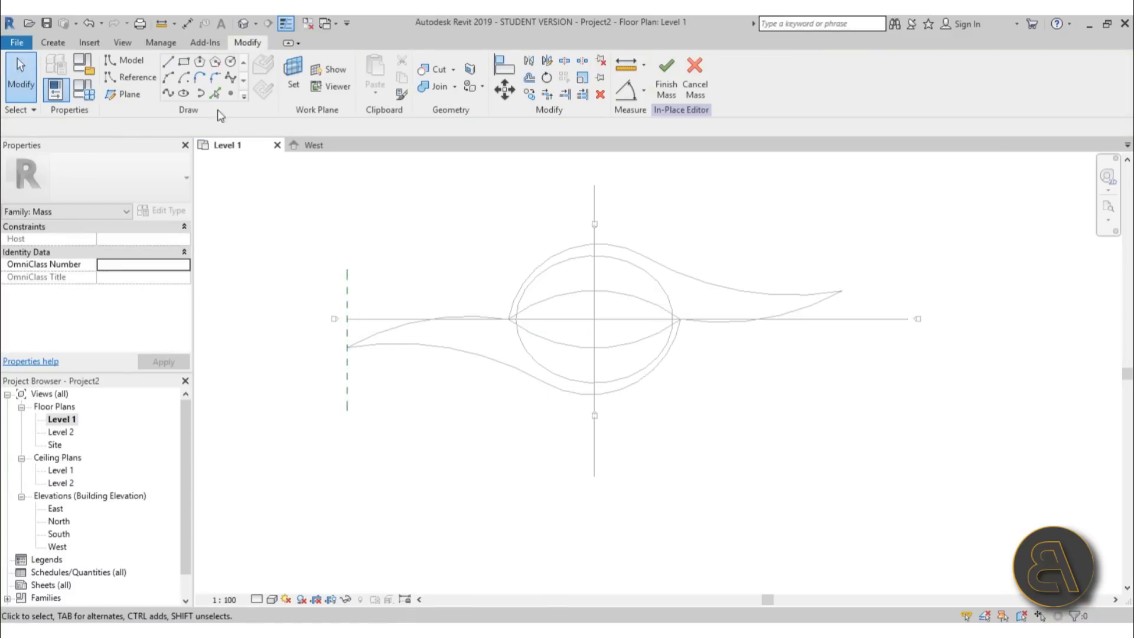
Step: Add a vertical reference plane where the curve meets the horizontal axis
click(137, 98)
scroll(484, 284, up, 2)
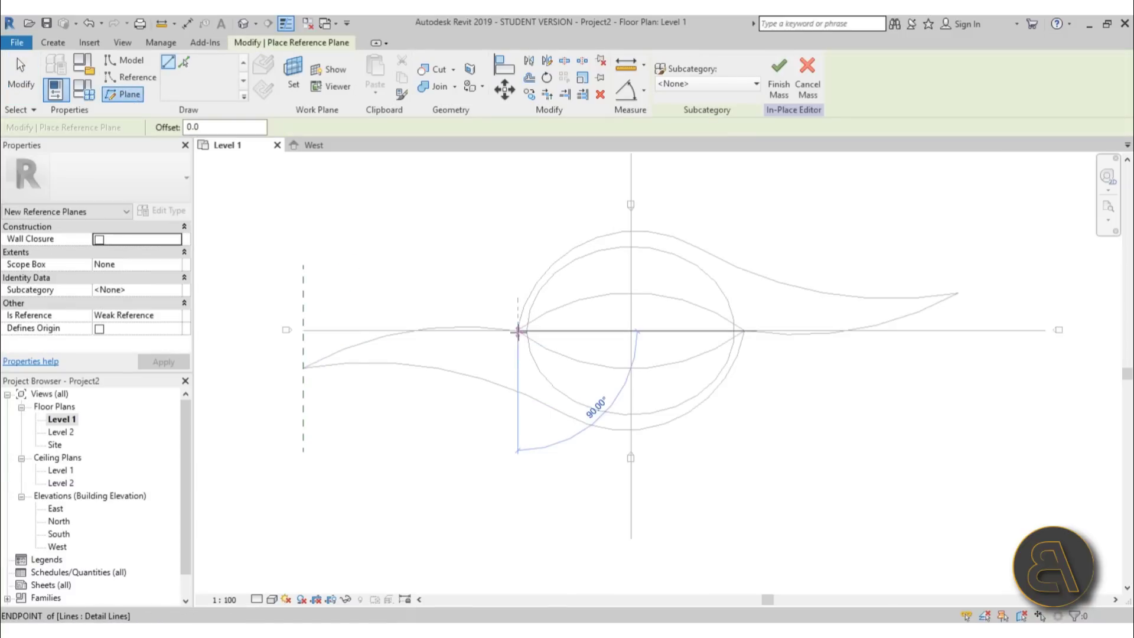
click(518, 331)
click(519, 451)
key(Escape)
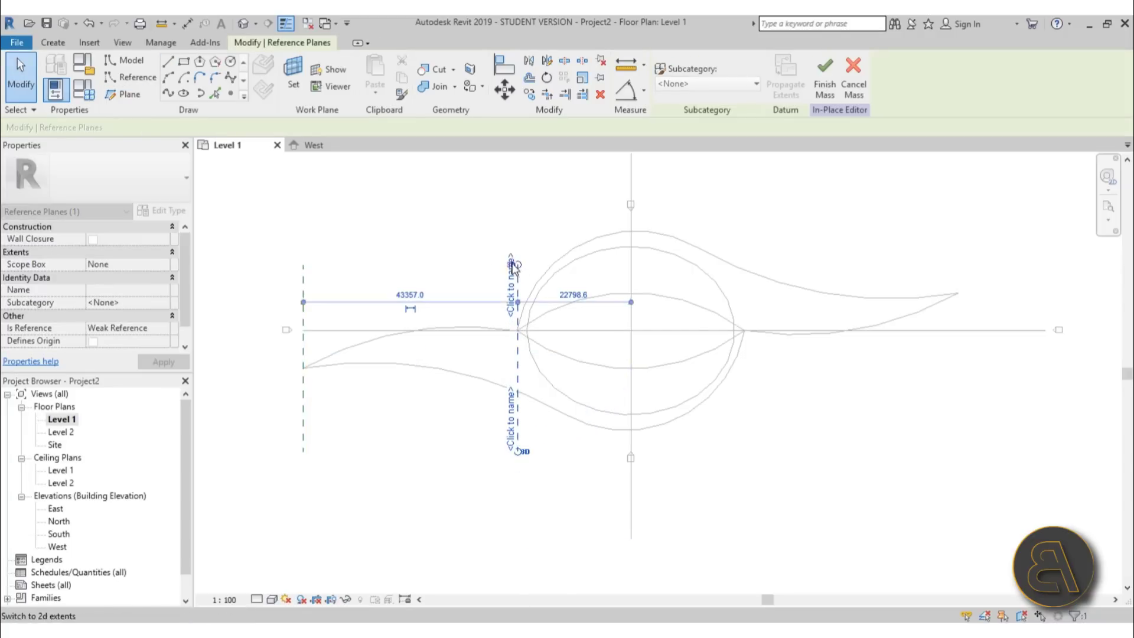
click(431, 232)
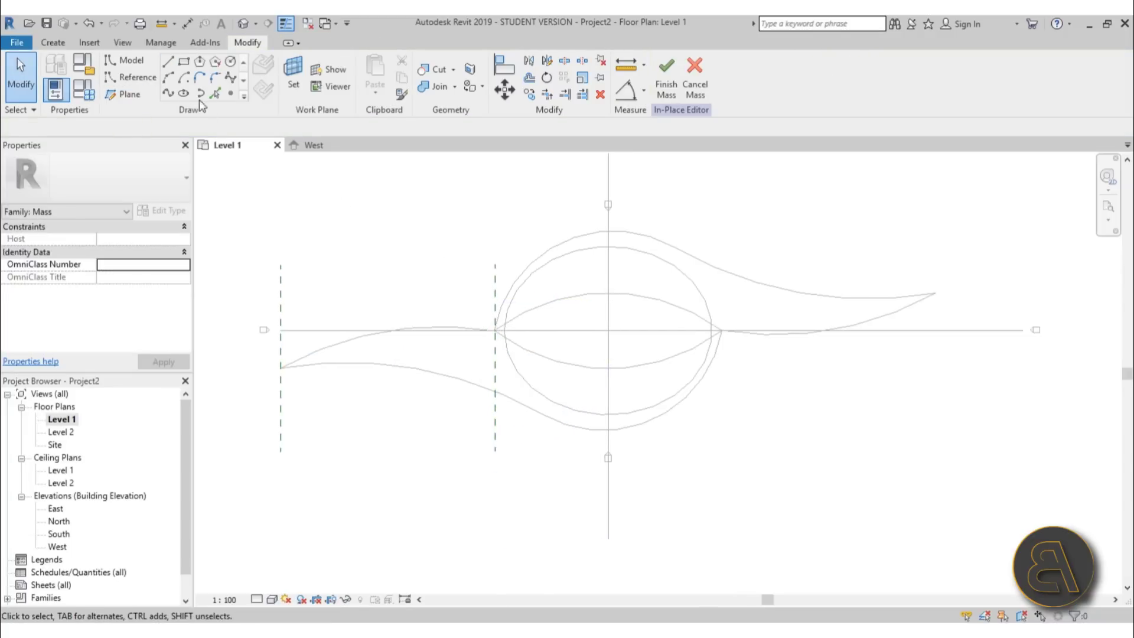
Step: Add a vertical reference plane at the circle's right crossing, matching the others' height
click(124, 94)
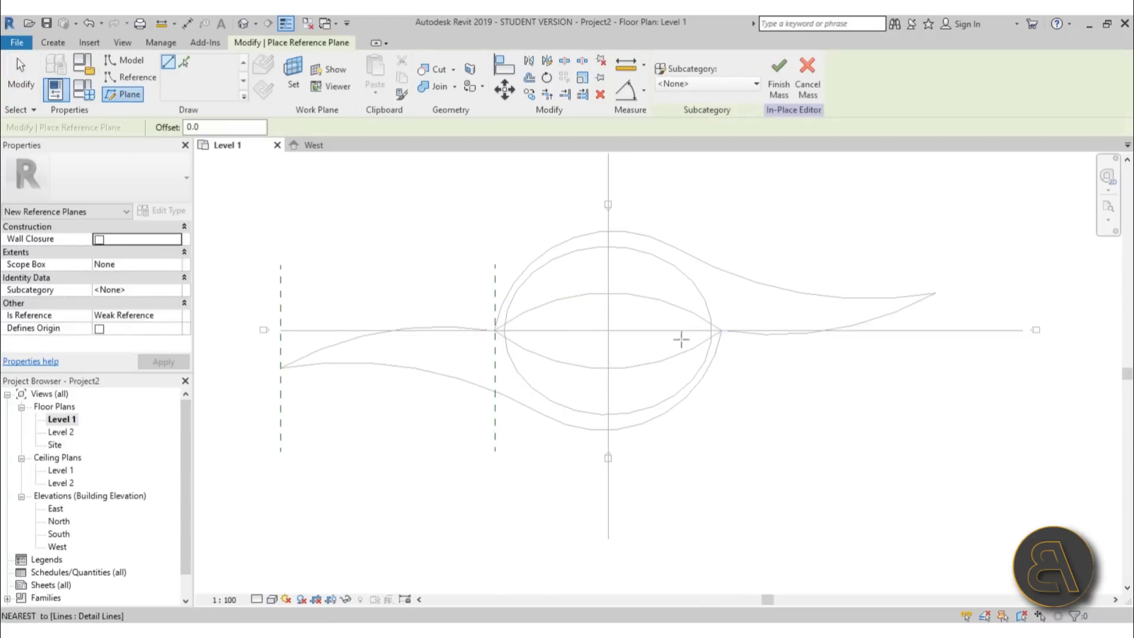
click(723, 330)
click(721, 451)
key(Escape)
drag(721, 331, 721, 264)
click(500, 223)
Step: Add vertical reference planes midway along the left tail and on the centre axis
click(133, 93)
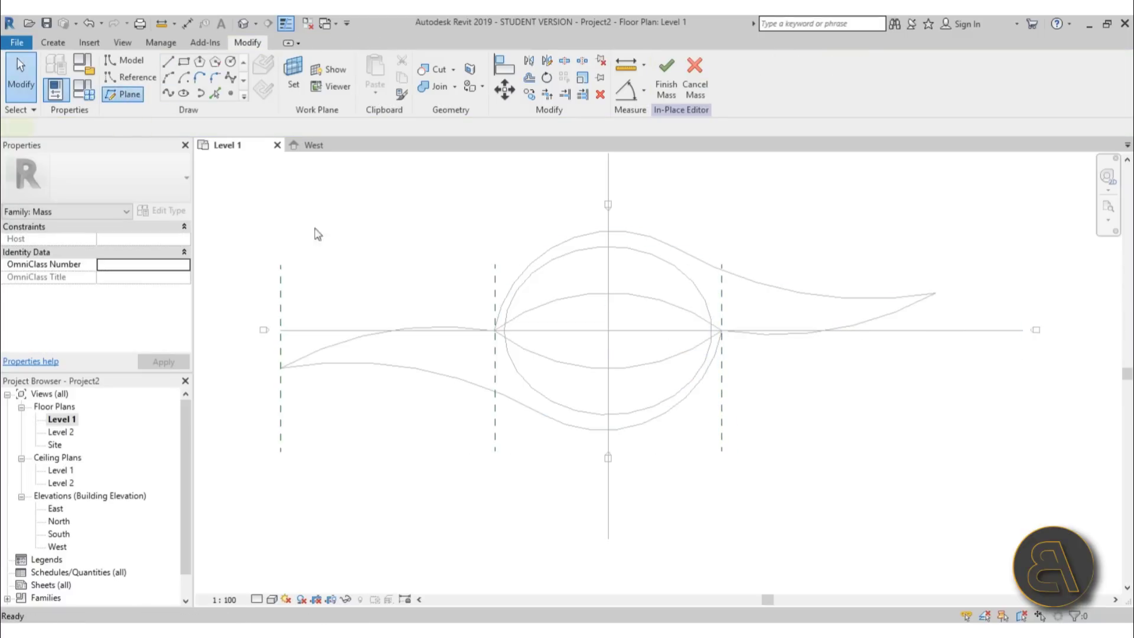
click(389, 265)
click(389, 452)
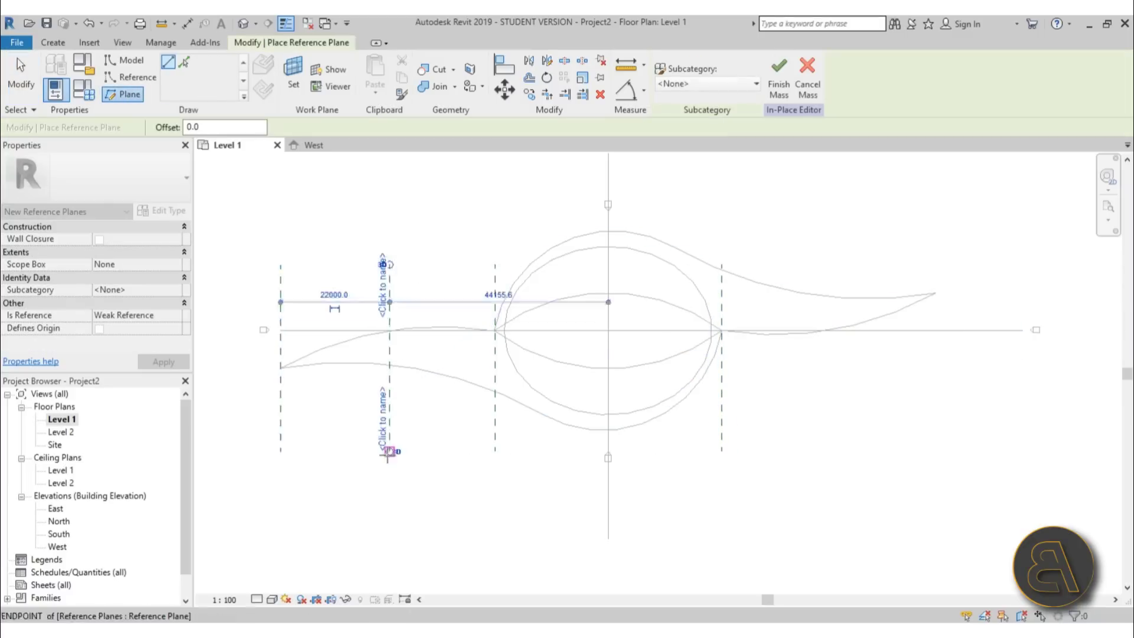
click(609, 460)
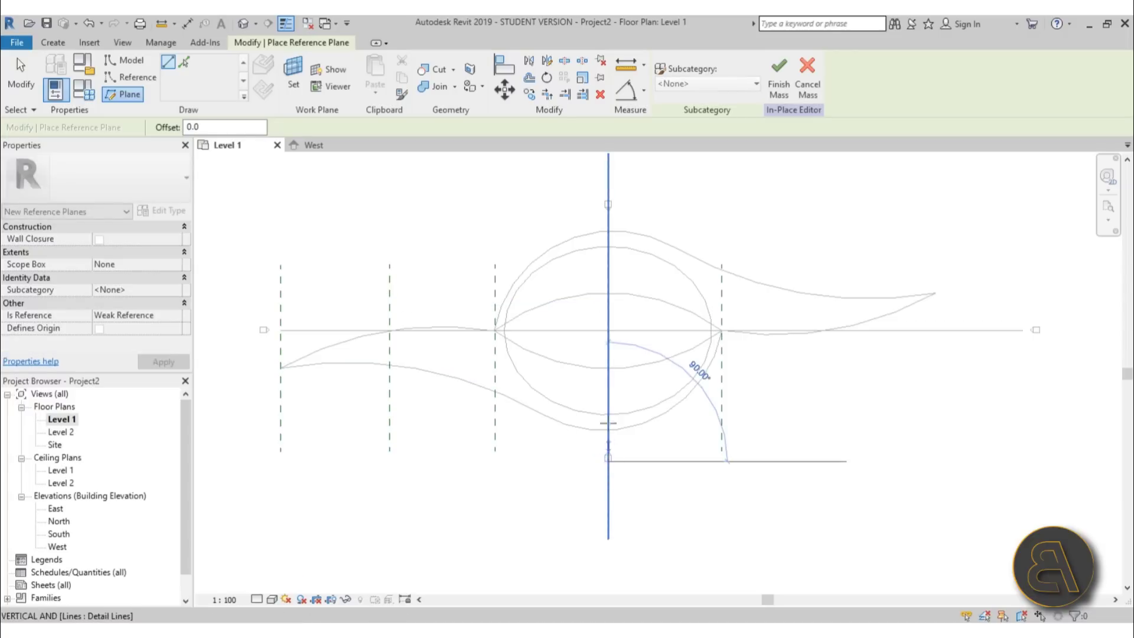
click(608, 264)
key(Escape)
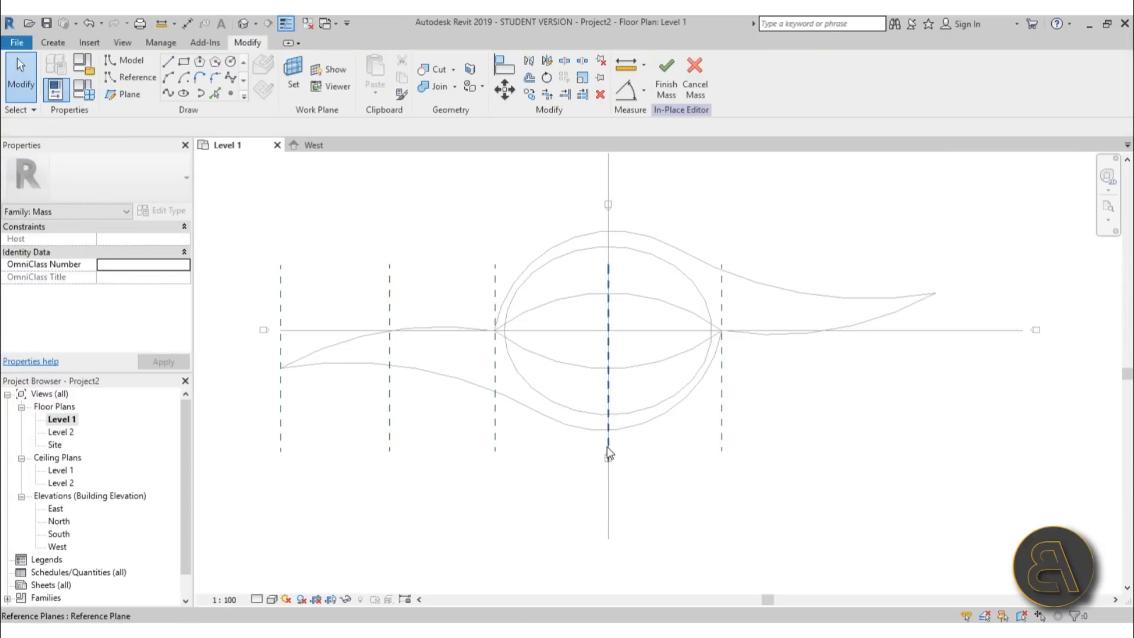
click(608, 452)
click(678, 449)
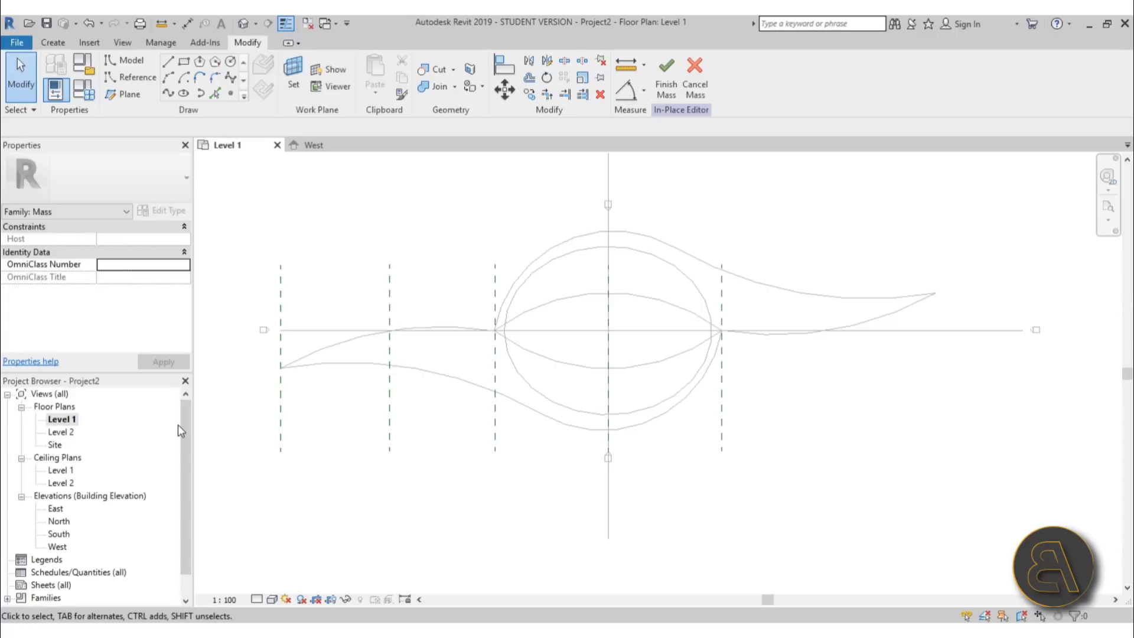
click(280, 440)
Step: Name the second reference plane from the left '2' and begin naming the third
click(288, 437)
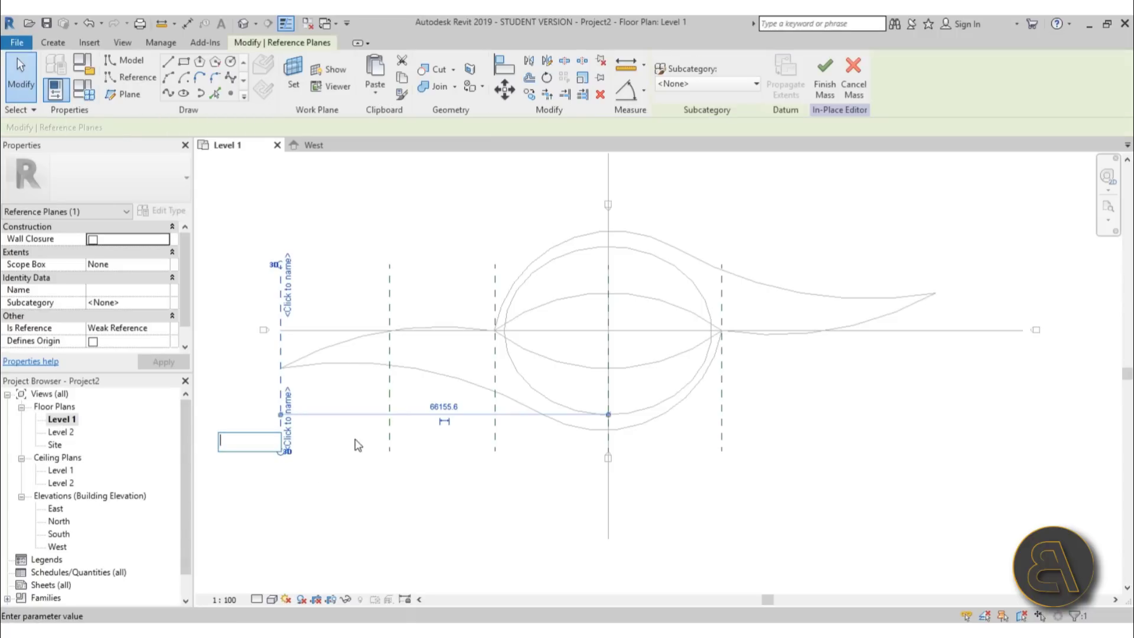
key(Escape)
click(386, 440)
click(384, 442)
text(2)
key(Return)
key(Escape)
click(495, 443)
click(489, 440)
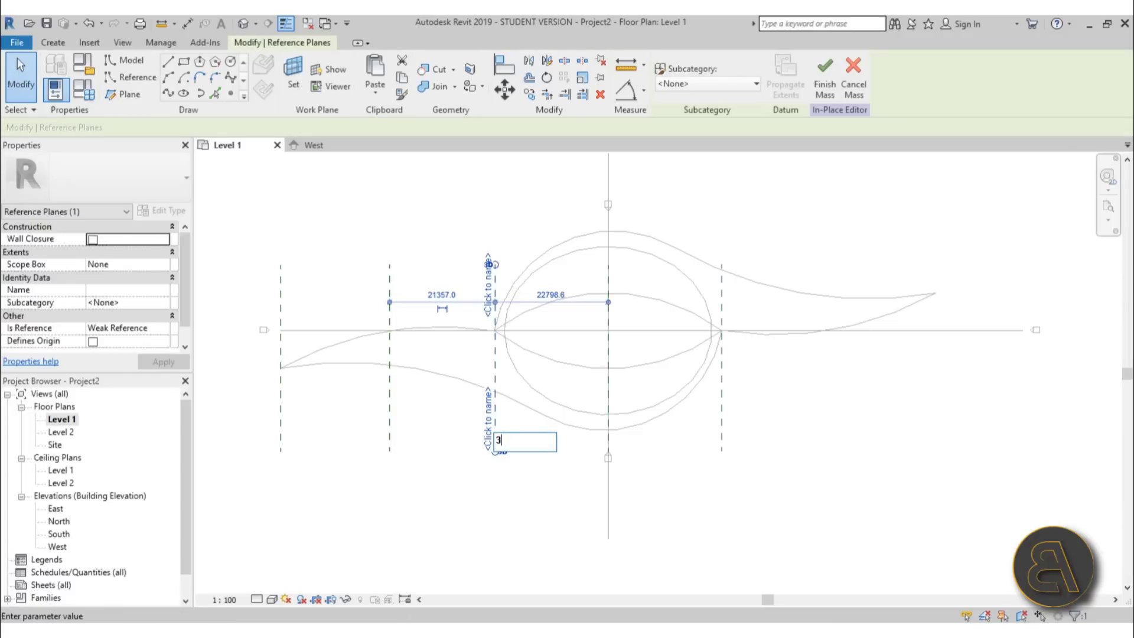
Step: Name the centre reference plane '4' and the rightmost plane '5'
click(608, 431)
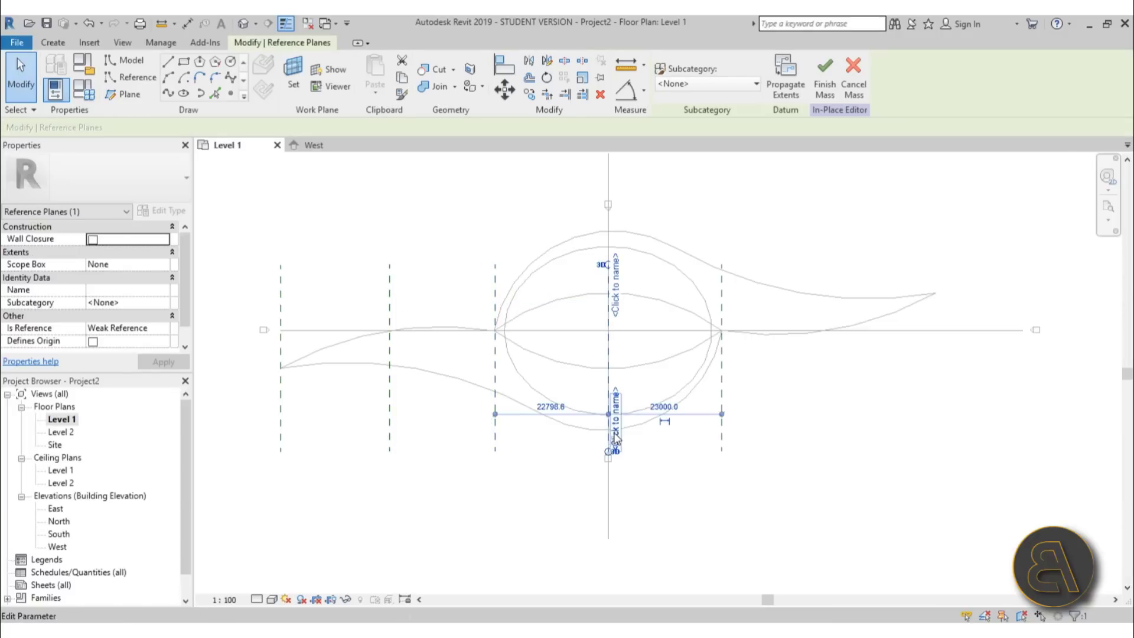
click(616, 433)
text(4)
key(Return)
click(723, 437)
click(716, 424)
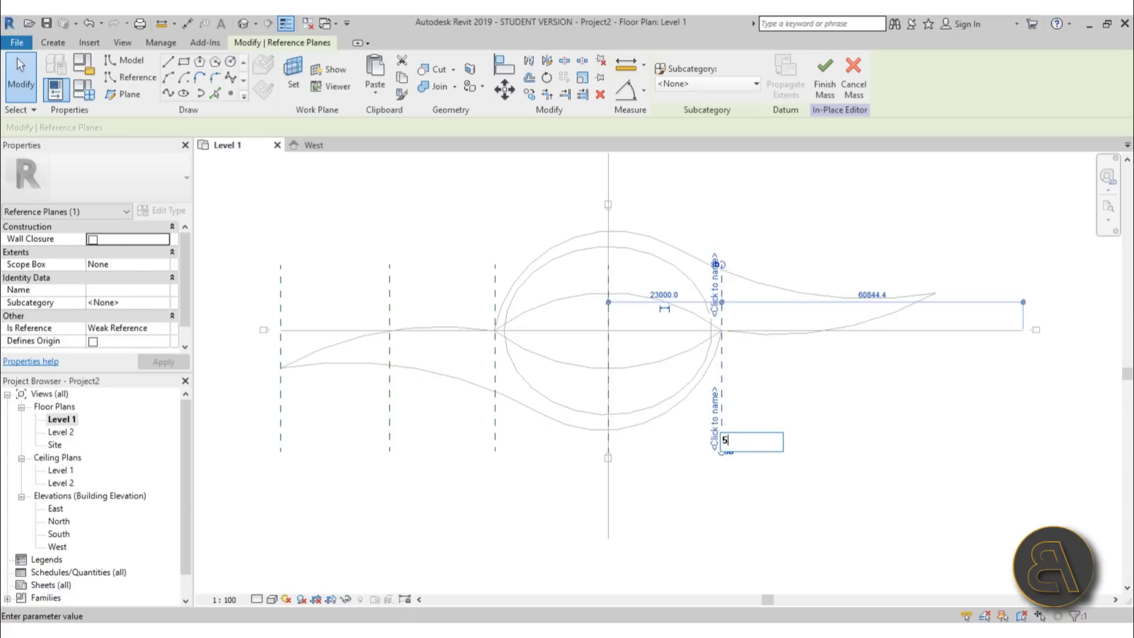
text(5)
key(Return)
key(Escape)
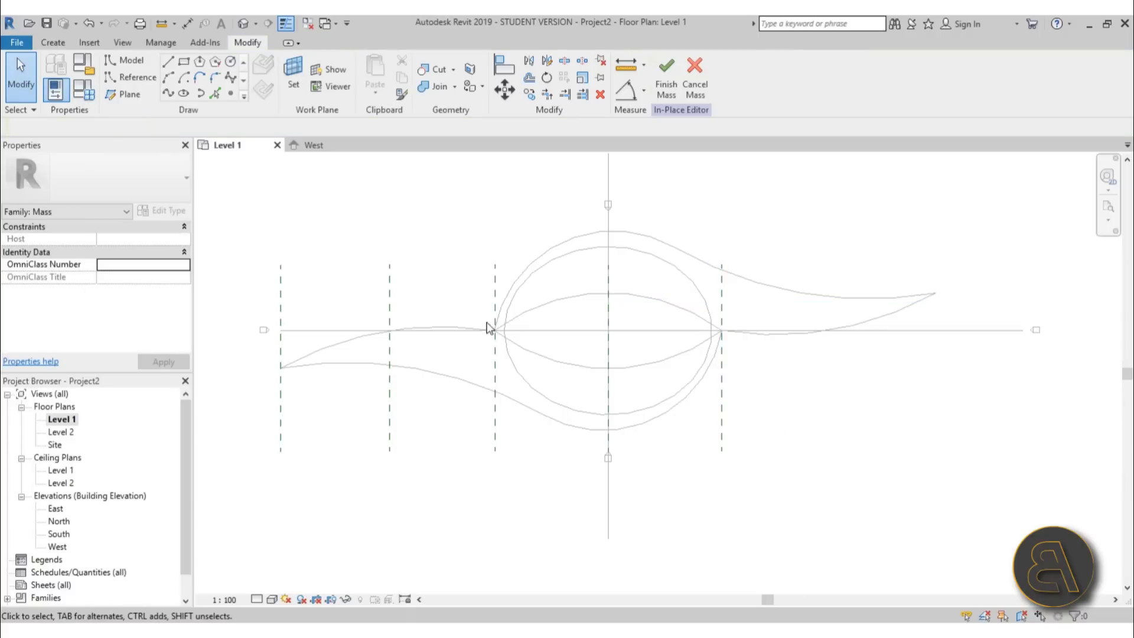
middle_drag(483, 422, 558, 456)
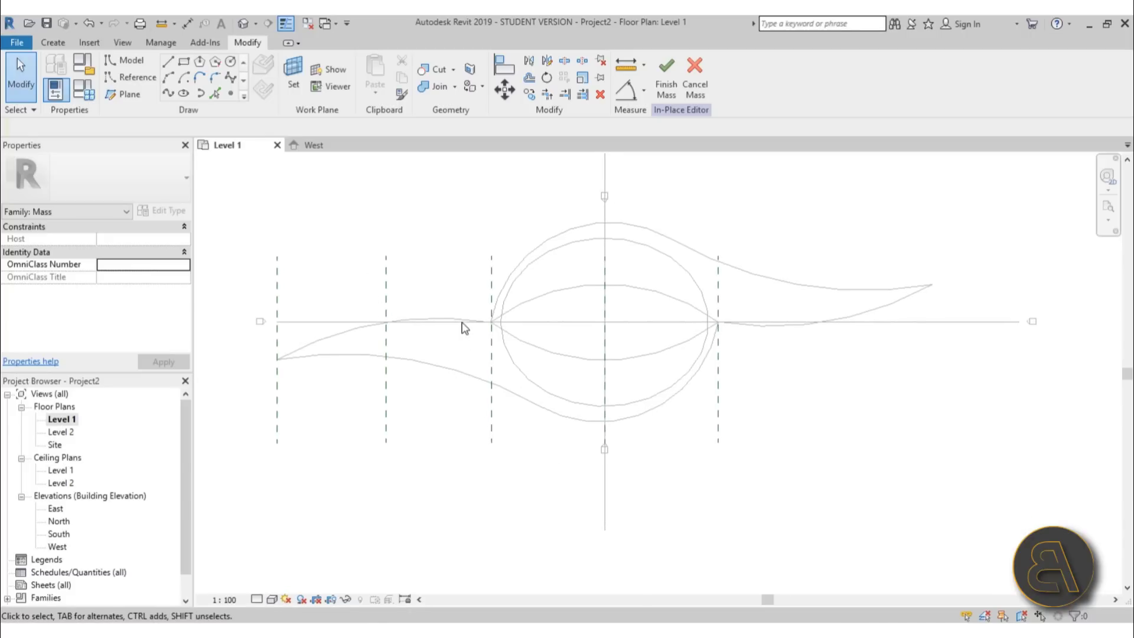
middle_drag(415, 410, 417, 406)
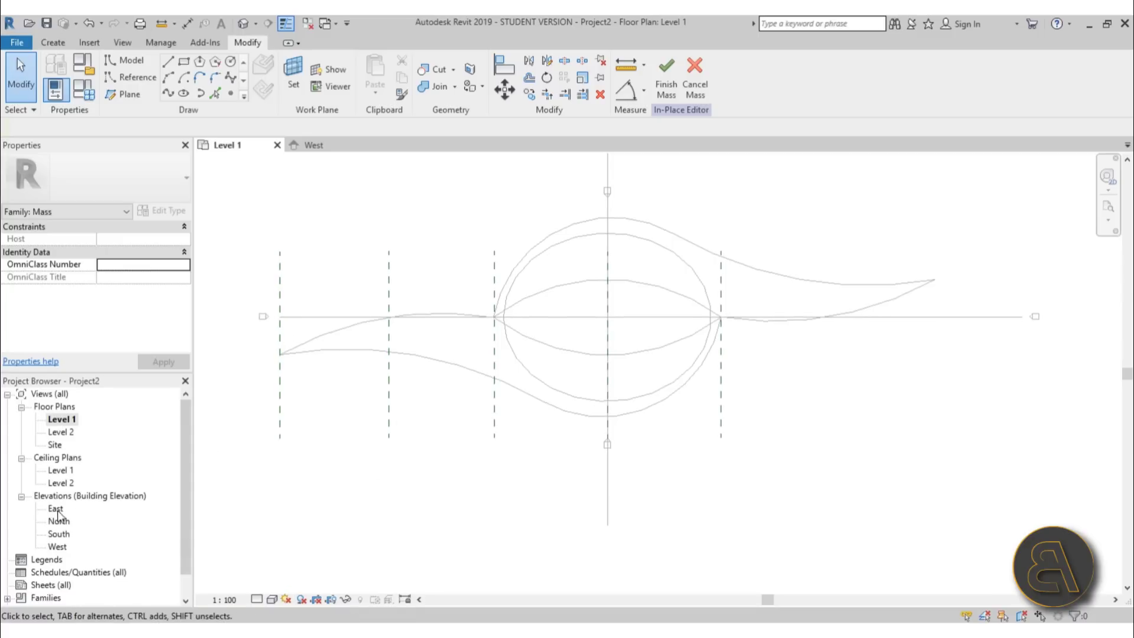
double_click(59, 547)
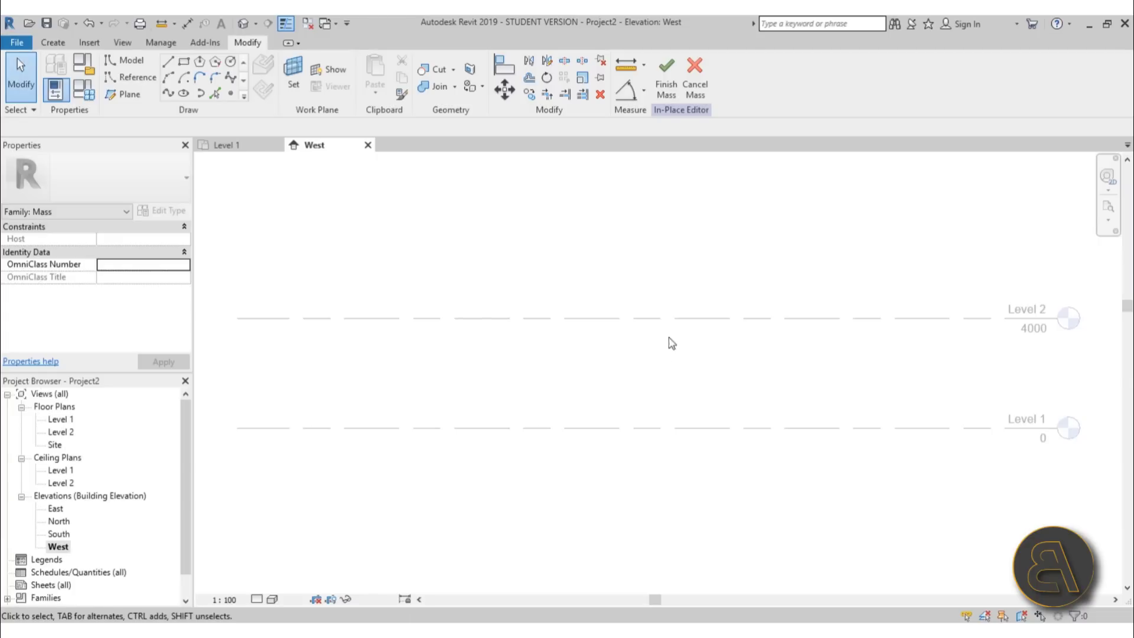
scroll(658, 346, down, 3)
scroll(662, 360, up, 2)
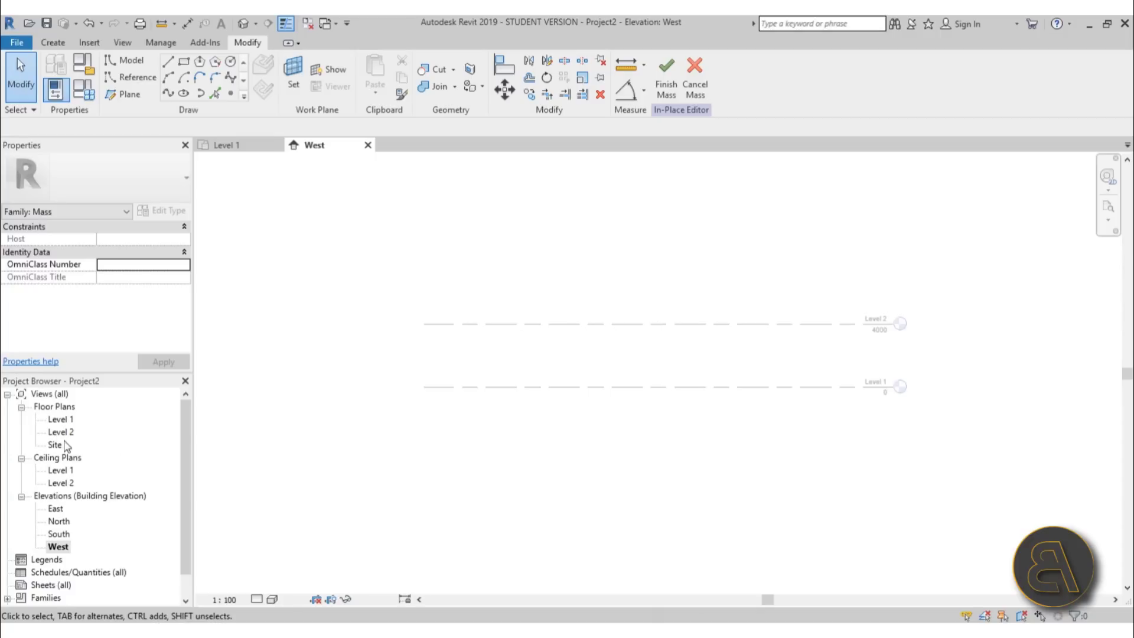
double_click(57, 422)
scroll(577, 361, down, 1)
middle_drag(555, 365, 494, 357)
scroll(661, 292, up, 2)
Step: Draw a horizontal reference plane along the eye sketch's long axis
click(124, 93)
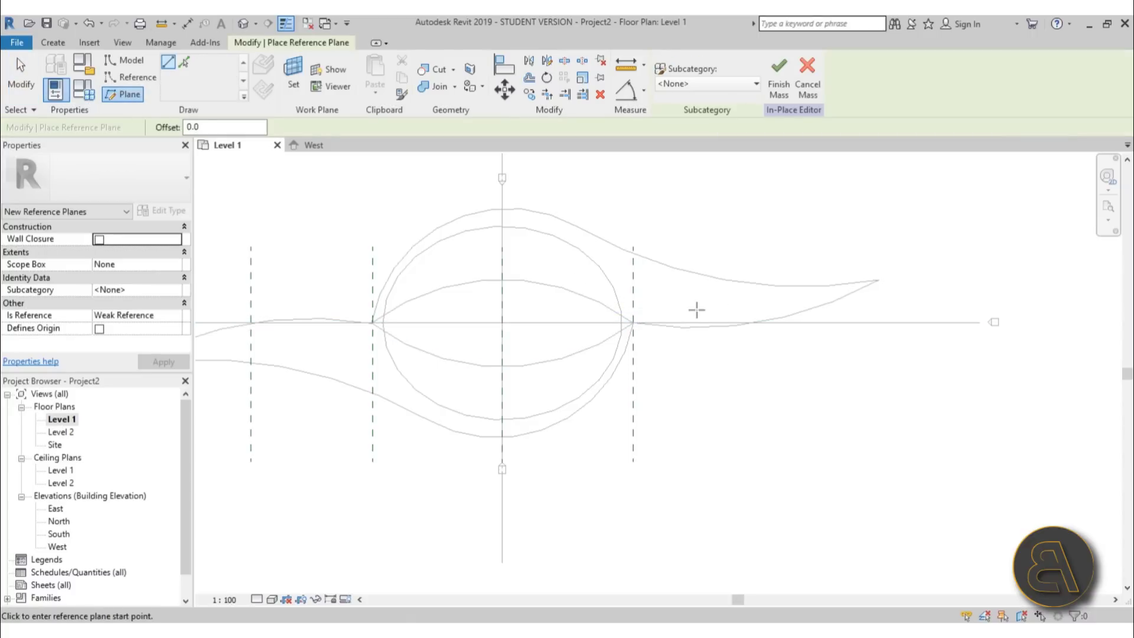
click(698, 321)
scroll(698, 321, down, 2)
click(275, 322)
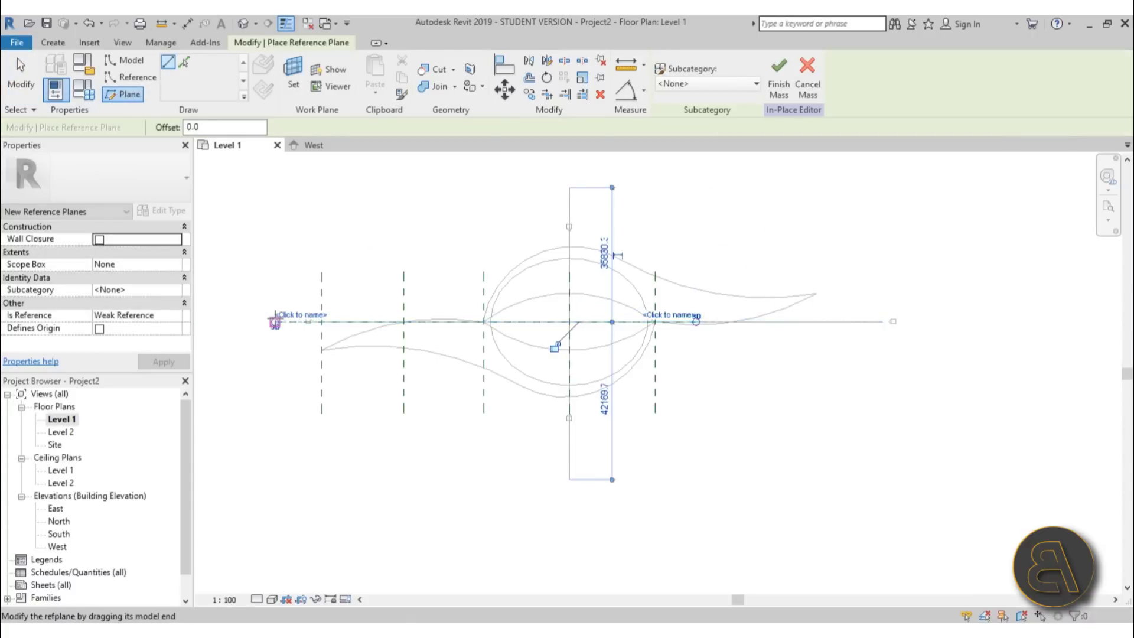
key(Escape)
key(Escape)
Step: Switch to the West elevation and start a Model Line, bringing up the Work Plane dialog
double_click(57, 547)
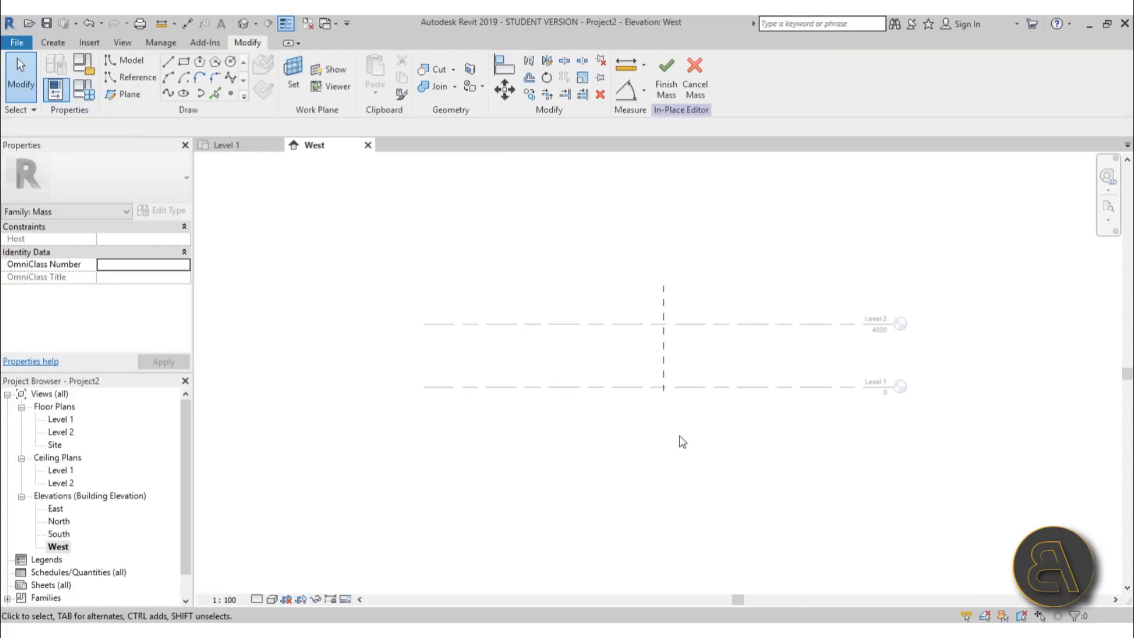
scroll(681, 354, up, 3)
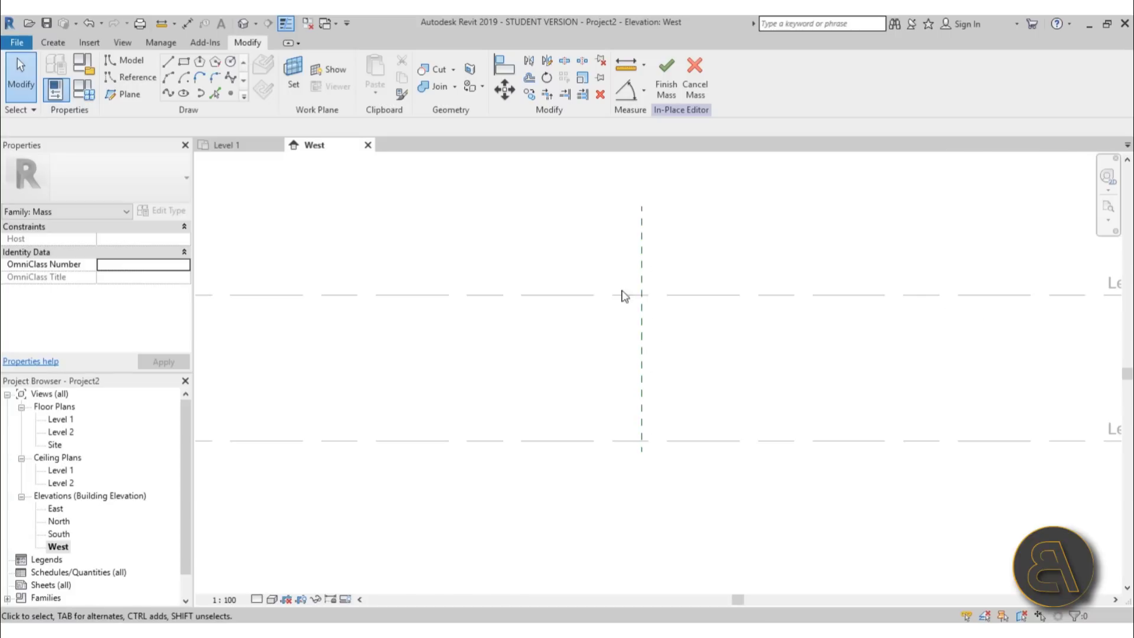
click(169, 64)
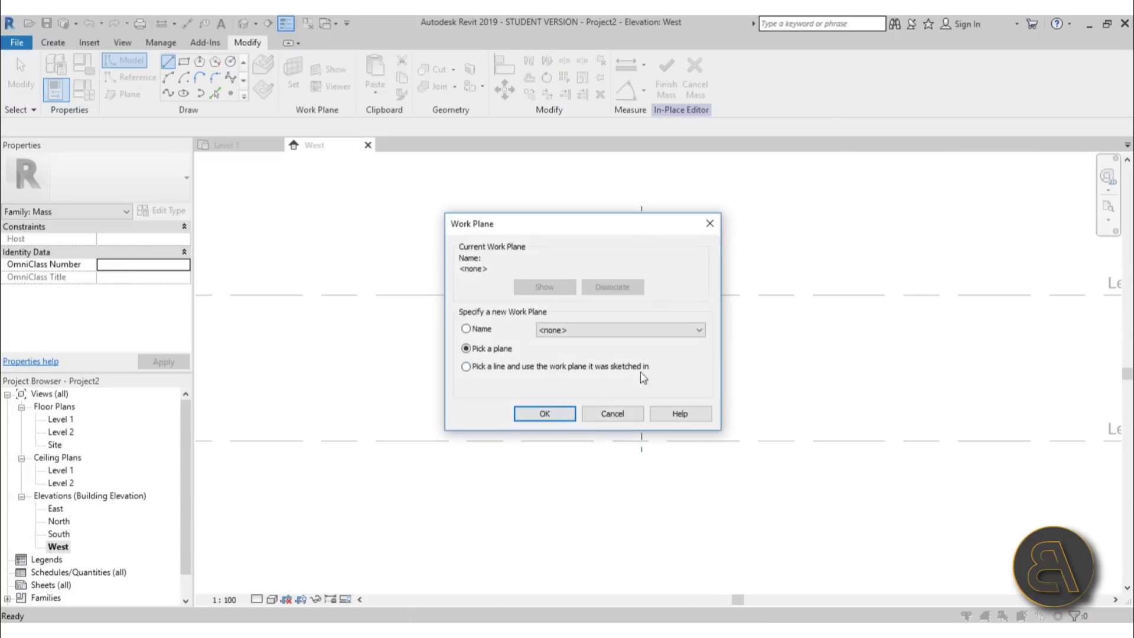
Step: Set the work plane by name to Reference Plane : 5
click(481, 330)
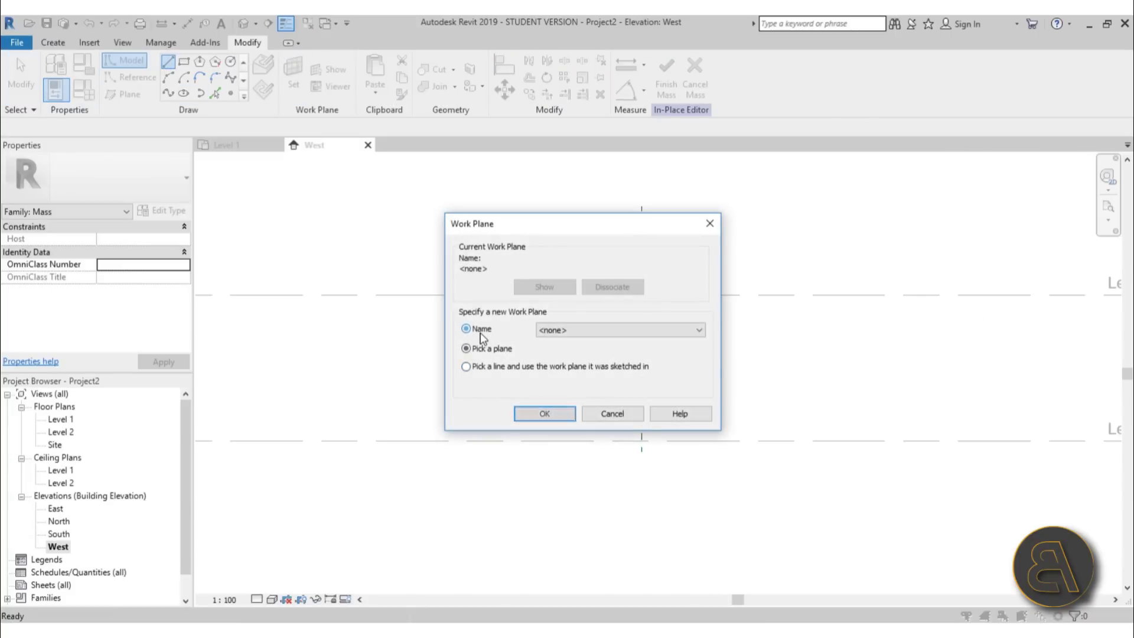
click(605, 332)
click(562, 406)
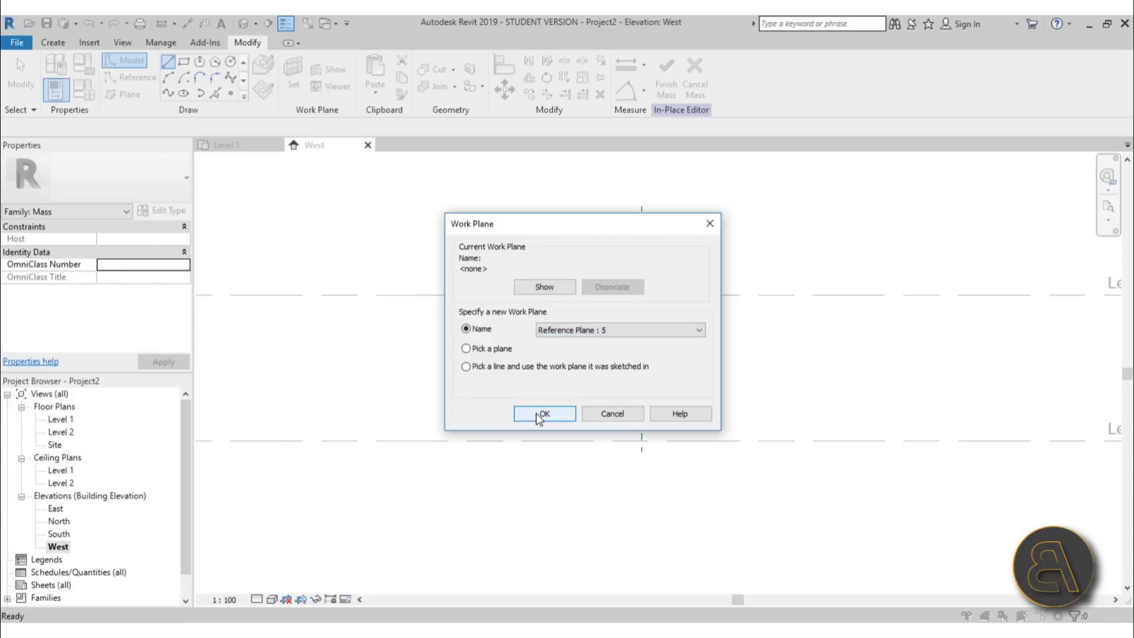
click(544, 413)
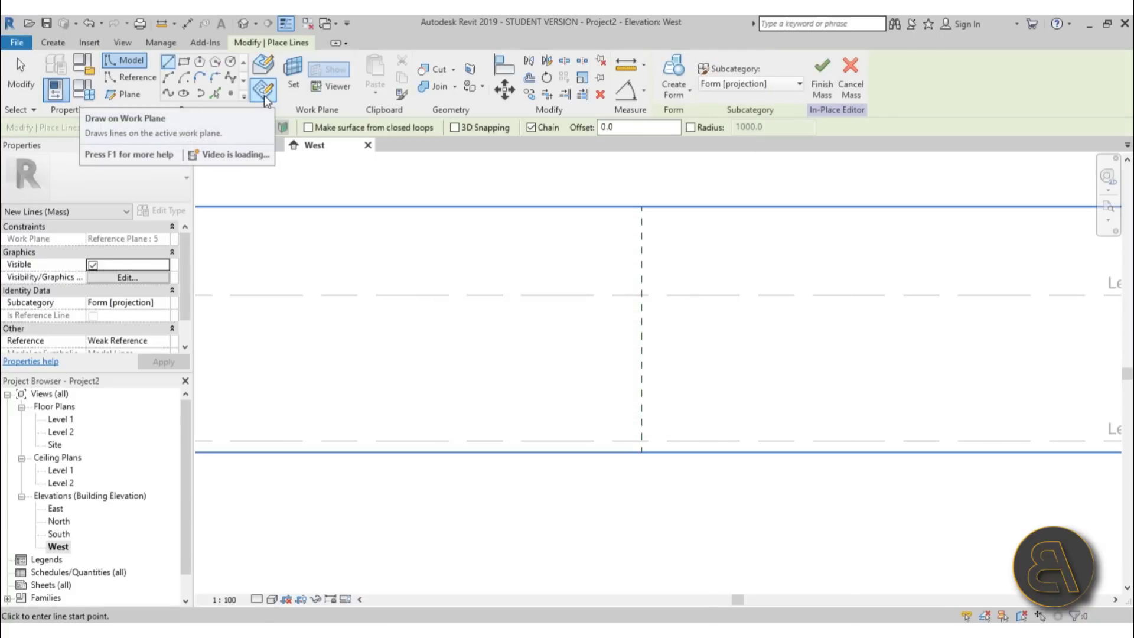
Step: Draw a slightly slanted model line from Level 1 up to Level 2
click(642, 440)
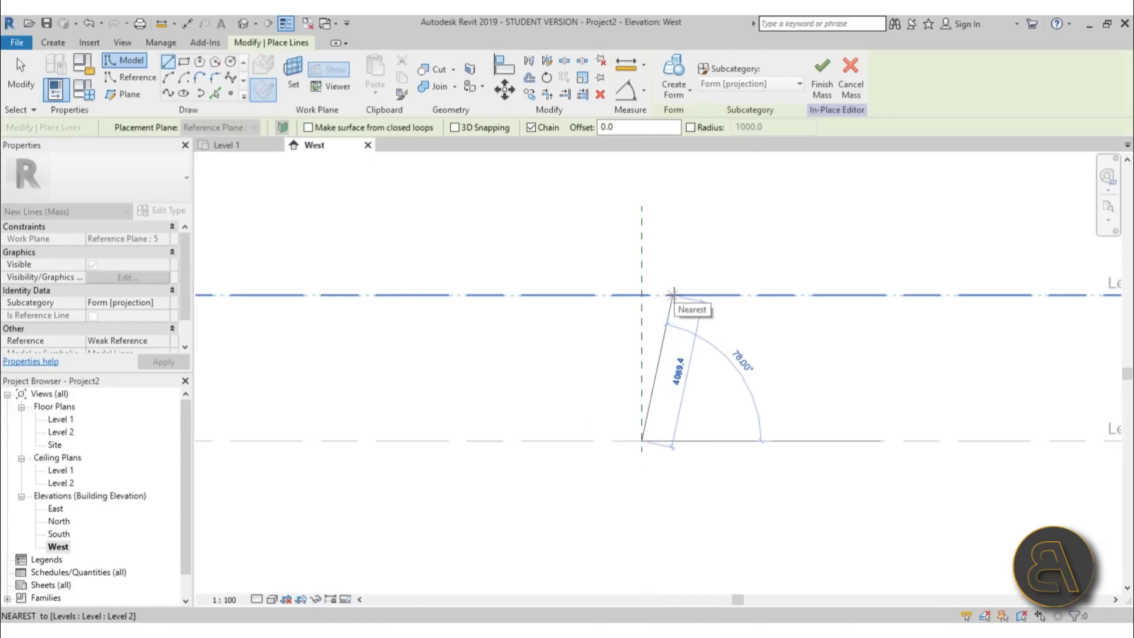
click(655, 294)
scroll(624, 289, up, 3)
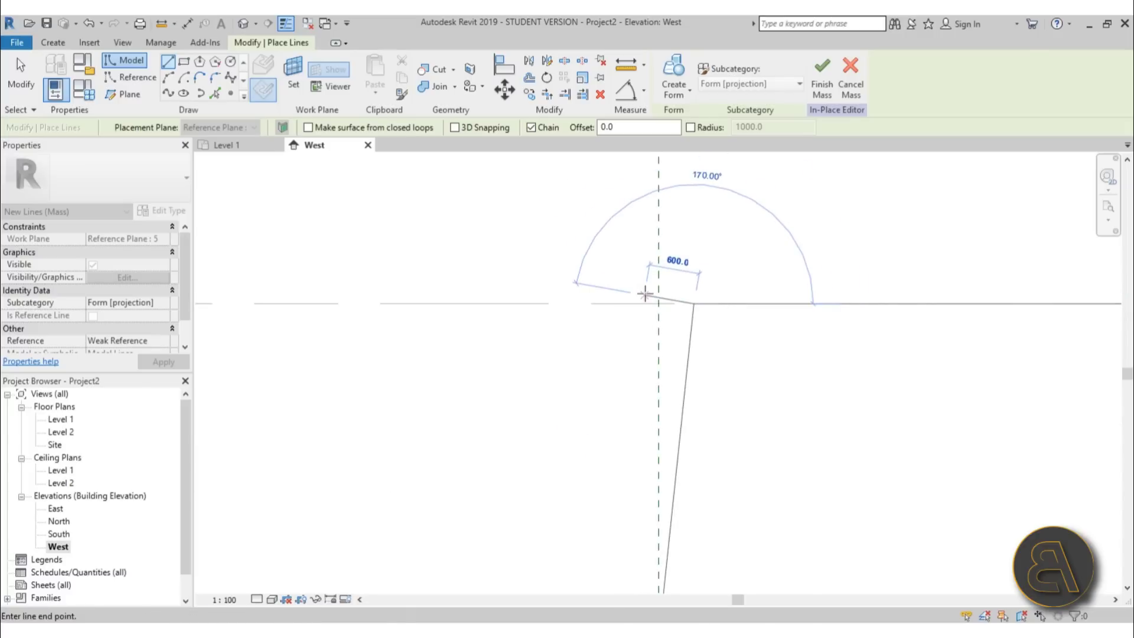
scroll(518, 211, down, 5)
key(Escape)
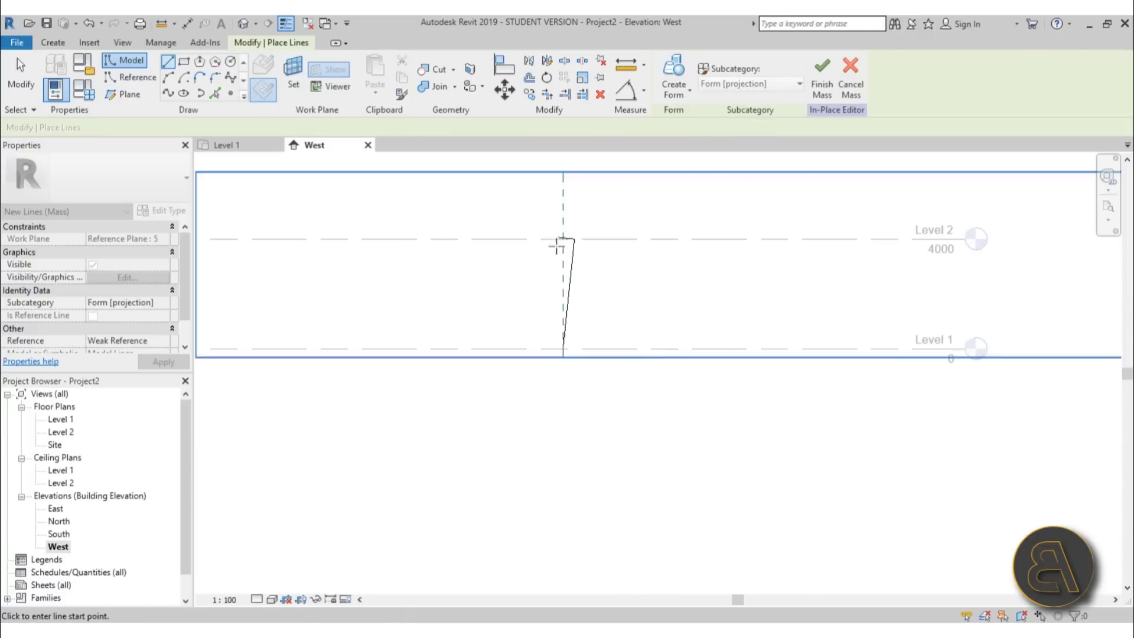
key(Escape)
scroll(450, 269, down, 2)
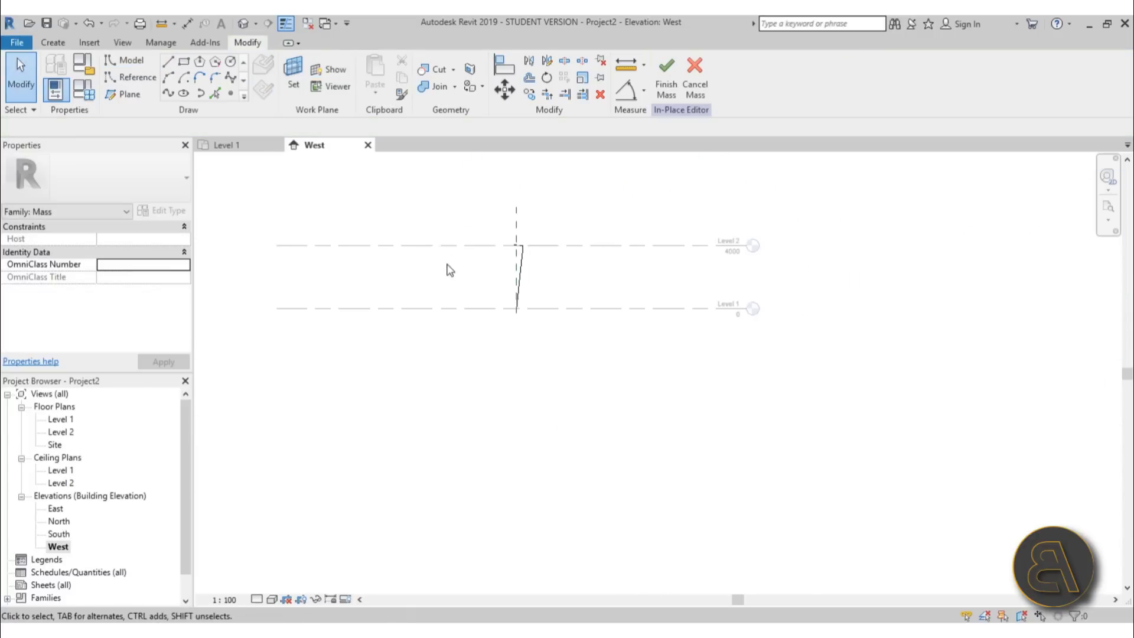
Step: In Level 1, nudge the axis reference plane down to 7669.7, the lens's lower edge
double_click(66, 421)
scroll(573, 327, up, 2)
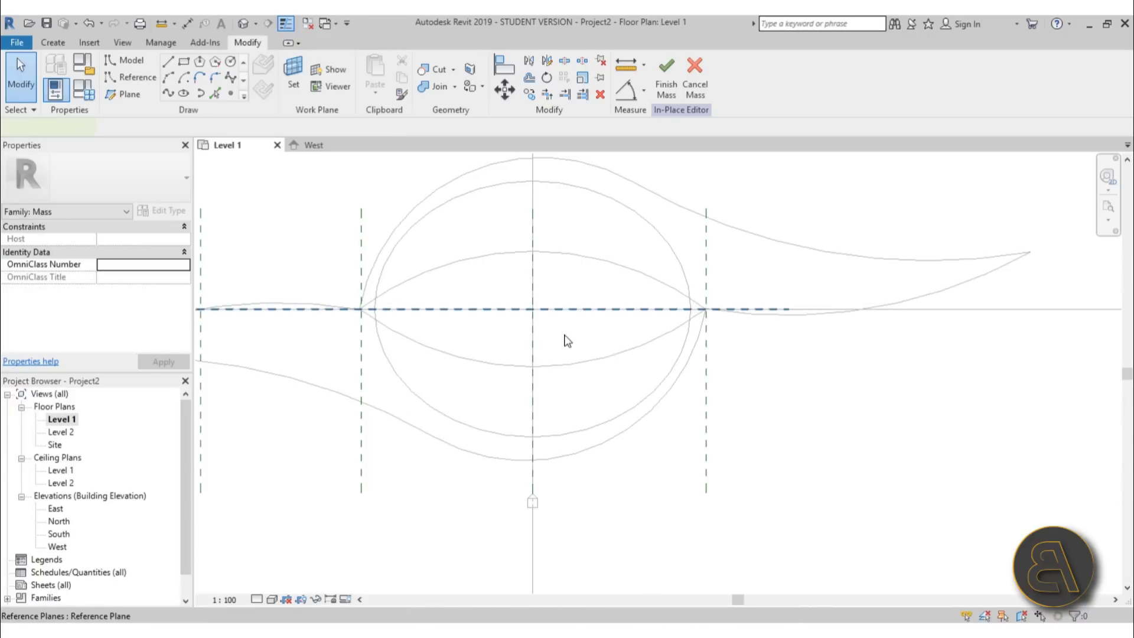
click(568, 327)
scroll(562, 370, up, 4)
key(Down)
key(Down)
key(Down)
key(Down)
key(Down)
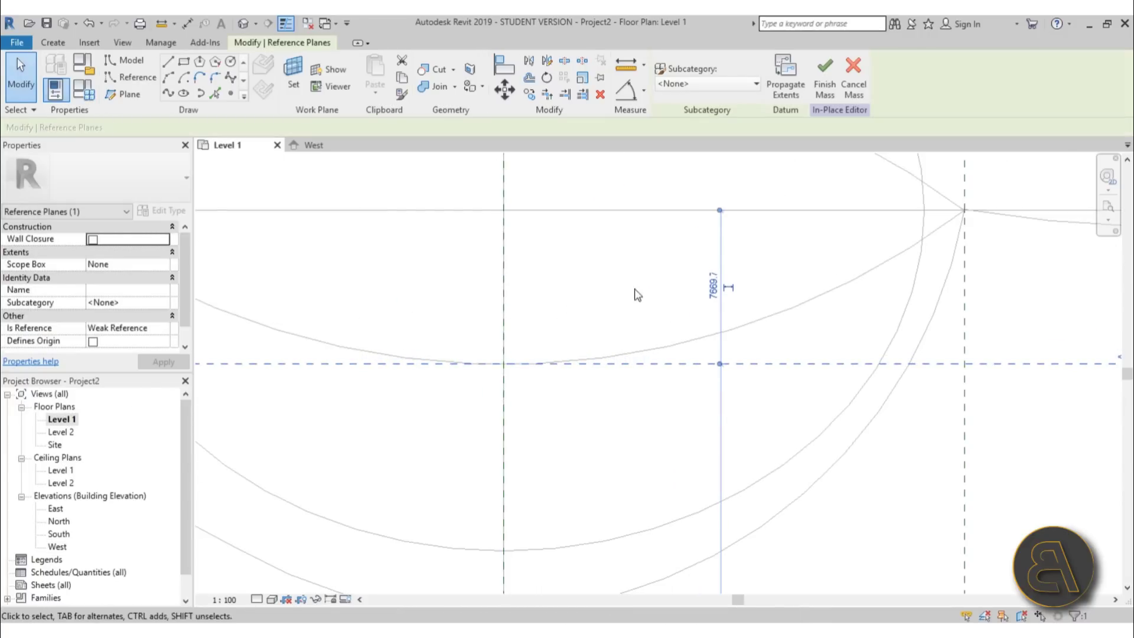
key(Escape)
scroll(593, 303, down, 4)
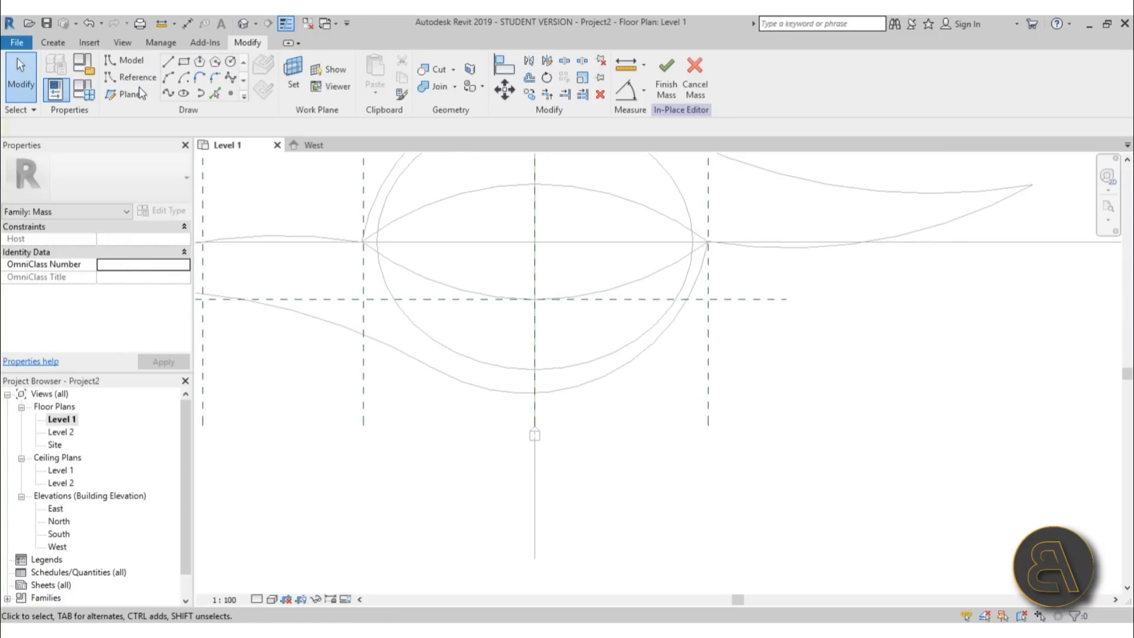
Step: Draw a new horizontal reference plane at the bottom of the outer curve
click(141, 90)
scroll(467, 391, down, 3)
middle_drag(467, 391, 679, 390)
click(718, 390)
click(380, 391)
key(Escape)
scroll(676, 416, up, 3)
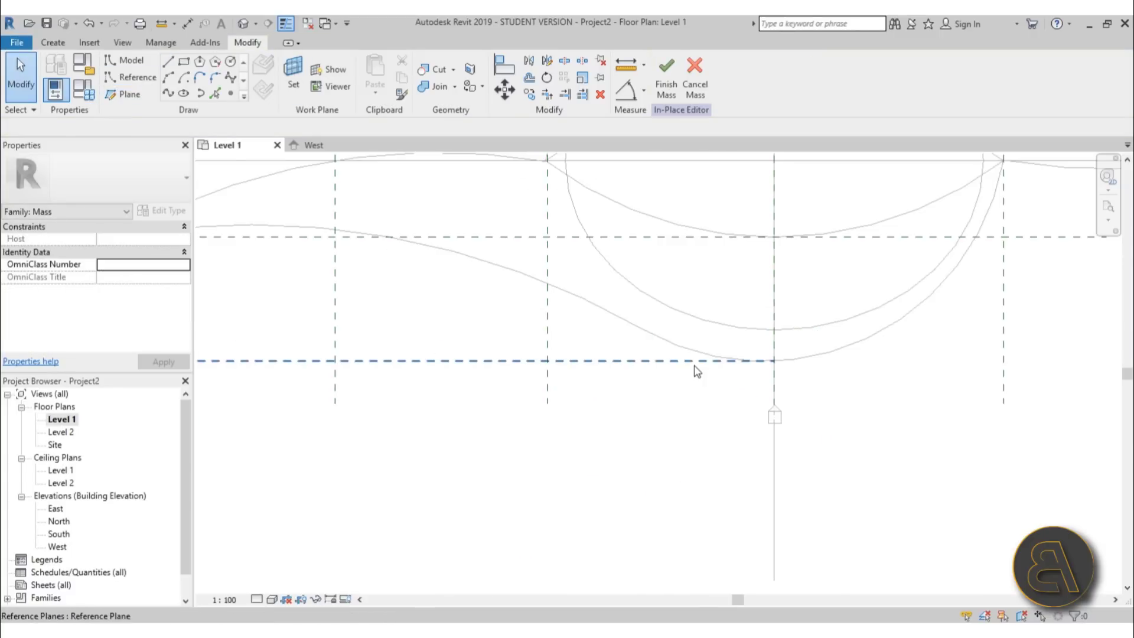
Step: Extend the new lower reference plane's right end, then show the West elevation
click(694, 364)
drag(777, 360, 1066, 368)
scroll(1066, 370, down, 2)
middle_drag(1067, 371, 903, 384)
click(768, 465)
scroll(771, 471, up, 1)
double_click(57, 546)
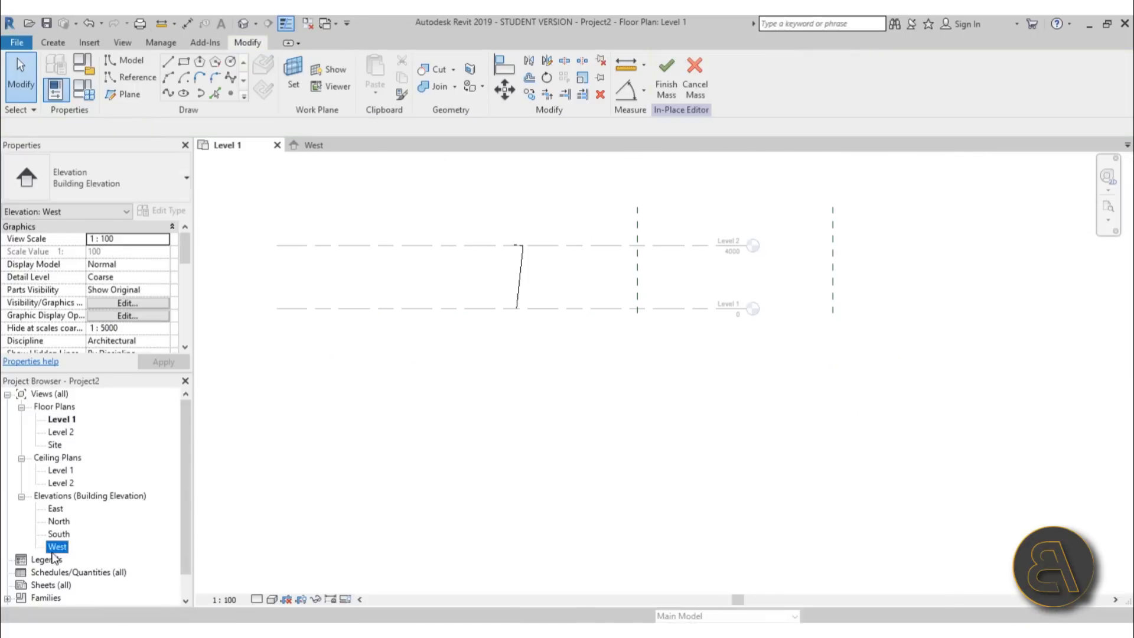
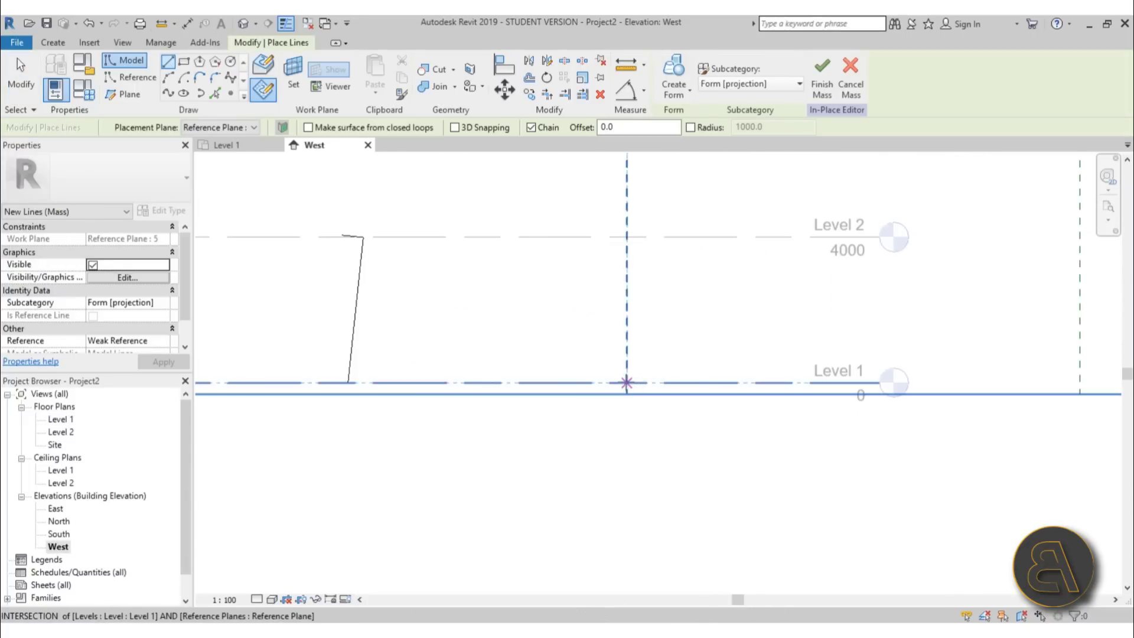
Step: Draw two chained model lines rising from Level 1 above Level 2, then sloping to the left reference plane
click(626, 382)
scroll(664, 251, down, 2)
middle_drag(674, 262, 415, 324)
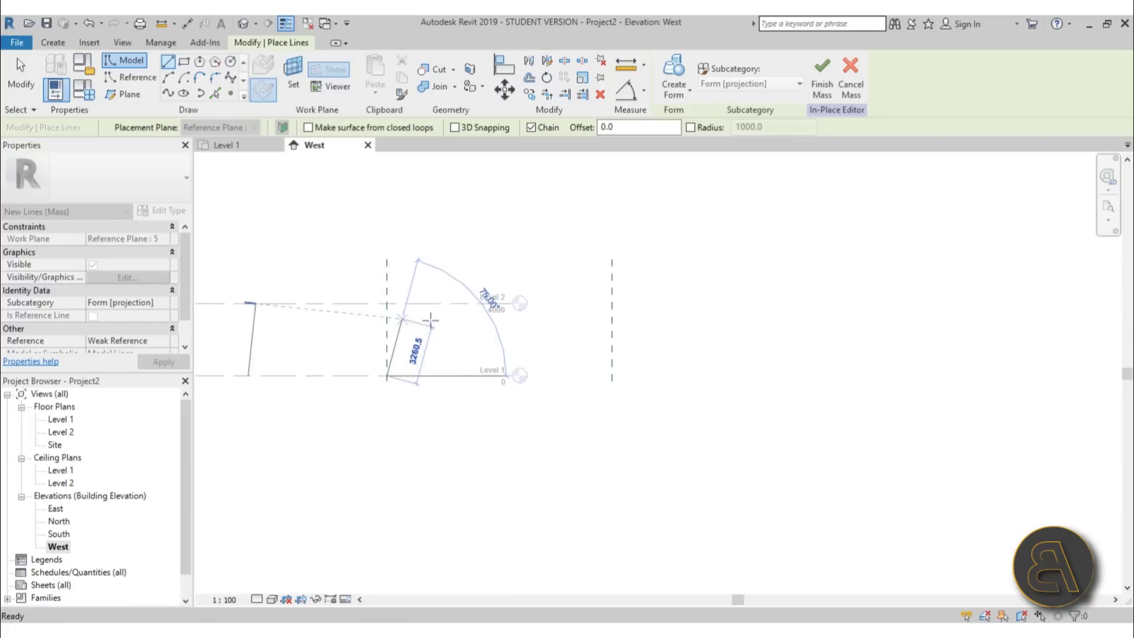
key(Escape)
click(611, 375)
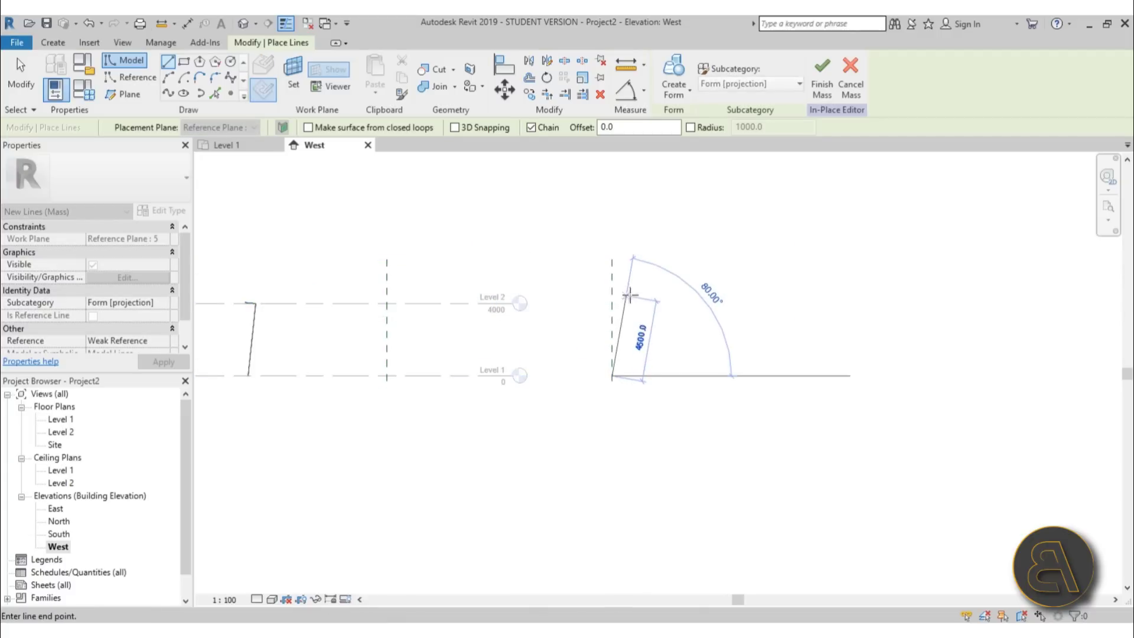
click(648, 298)
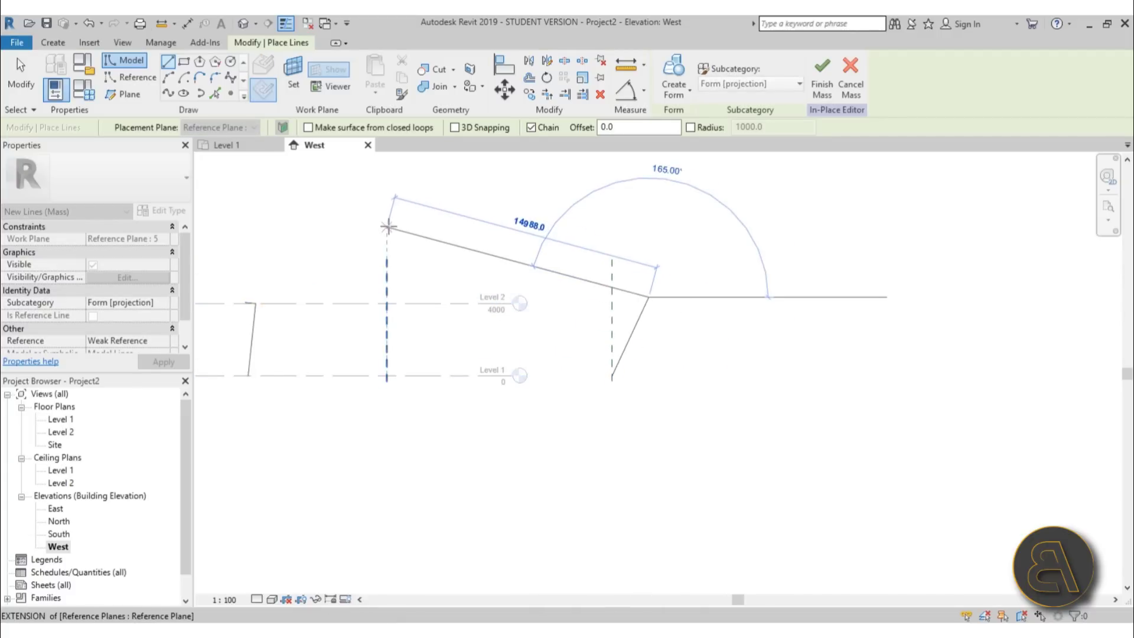
click(388, 226)
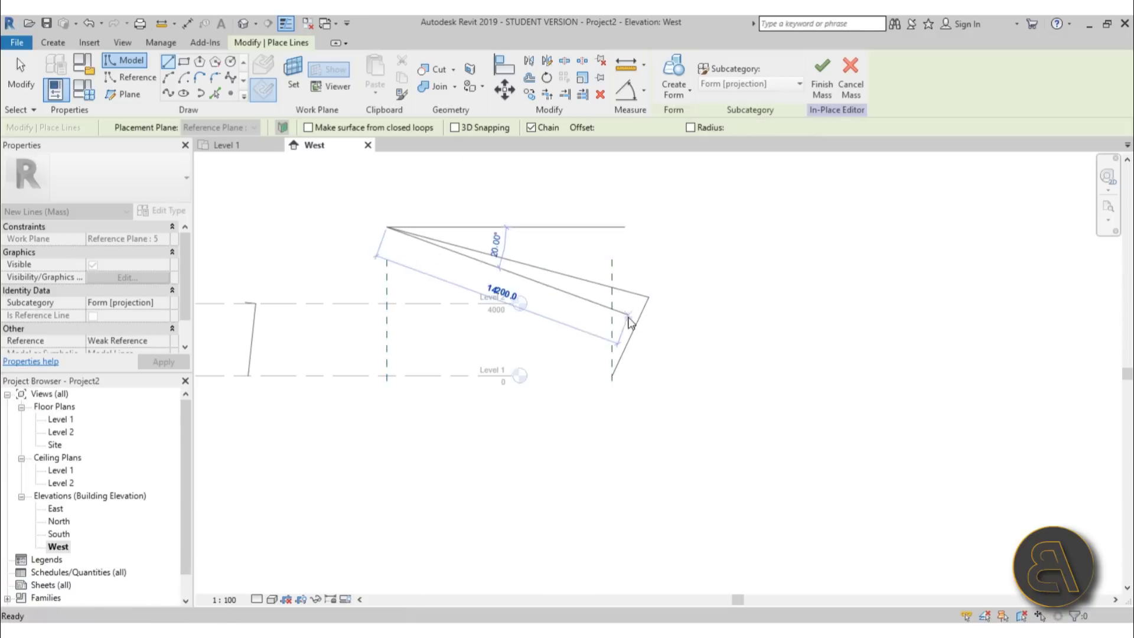
key(Escape)
key(Escape)
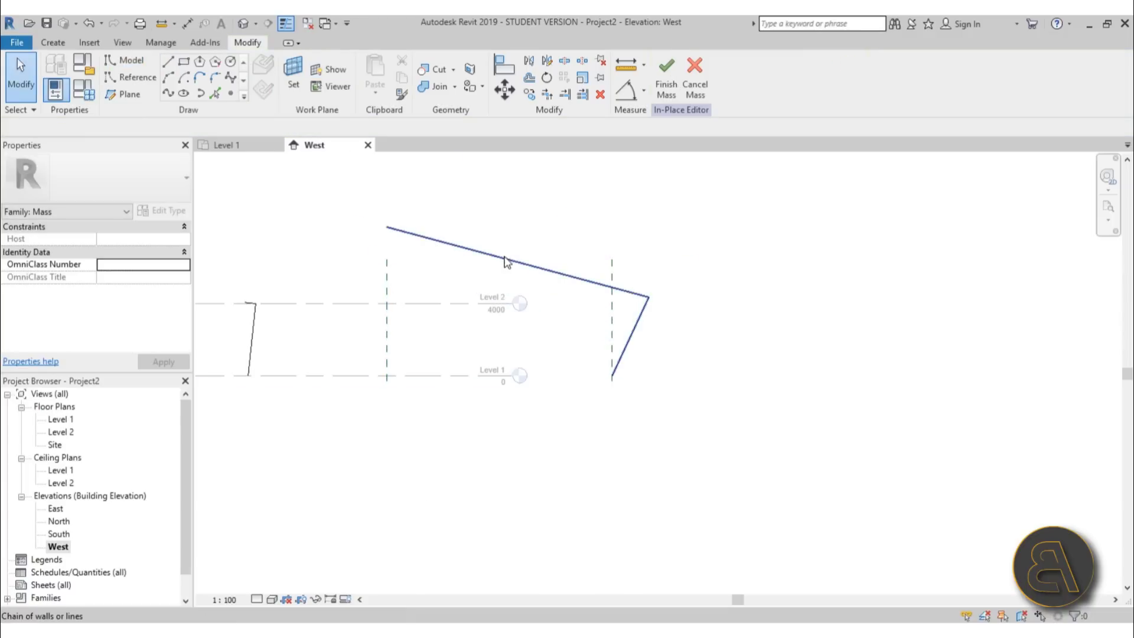
Step: Host both profile lines on Reference Plane : 4, check them in 3D, then show Level 1
click(505, 261)
click(168, 127)
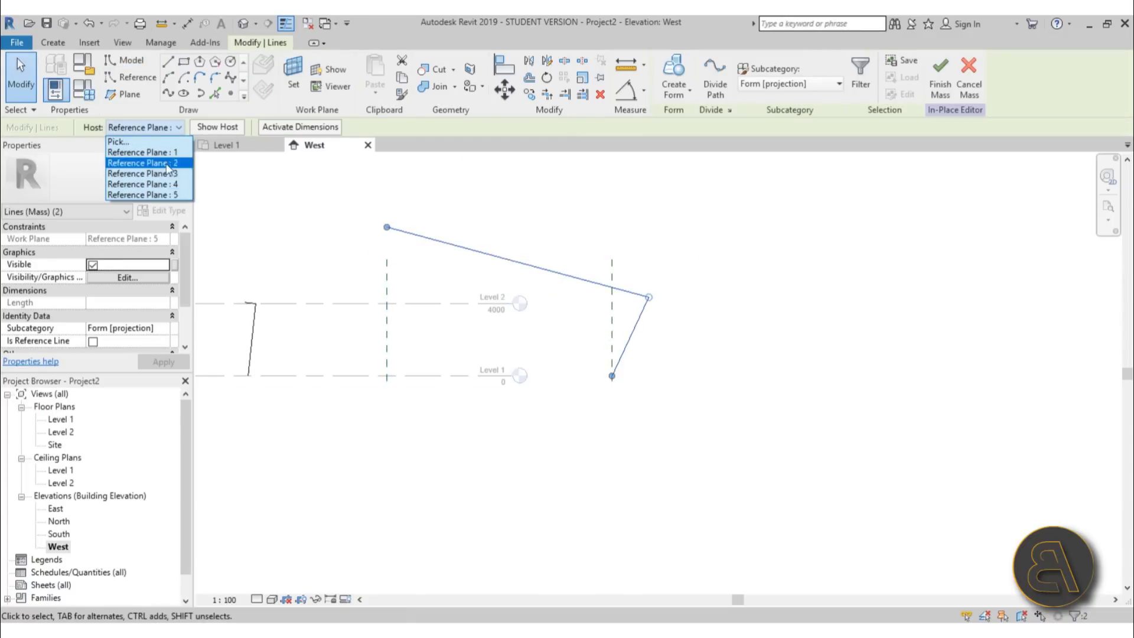
click(166, 184)
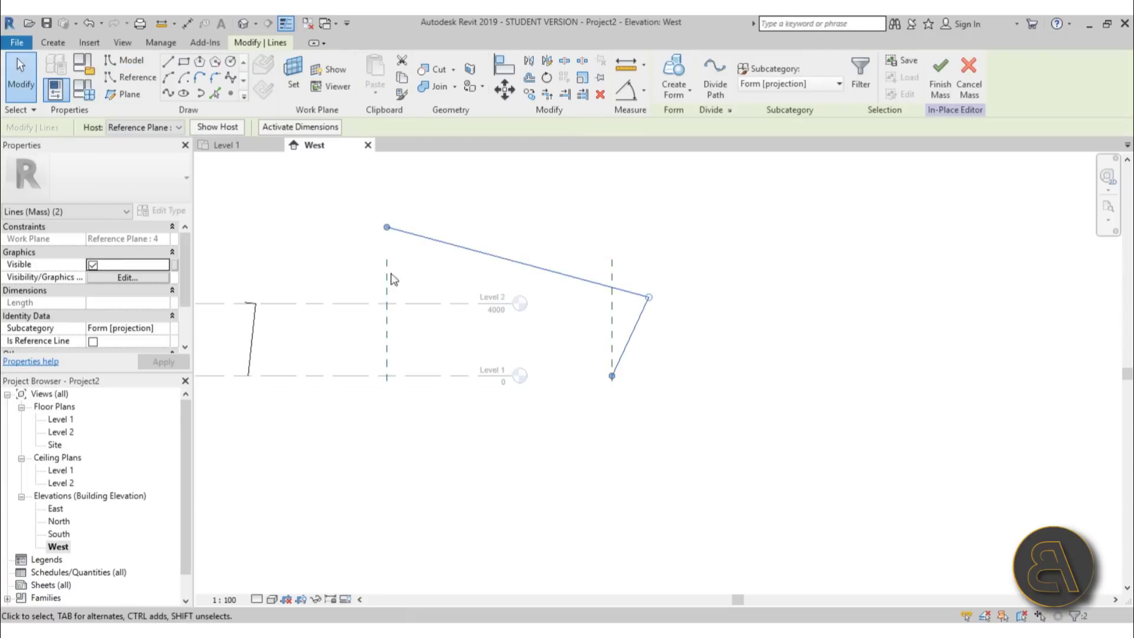
click(243, 24)
shift+middle_drag(717, 324, 875, 299)
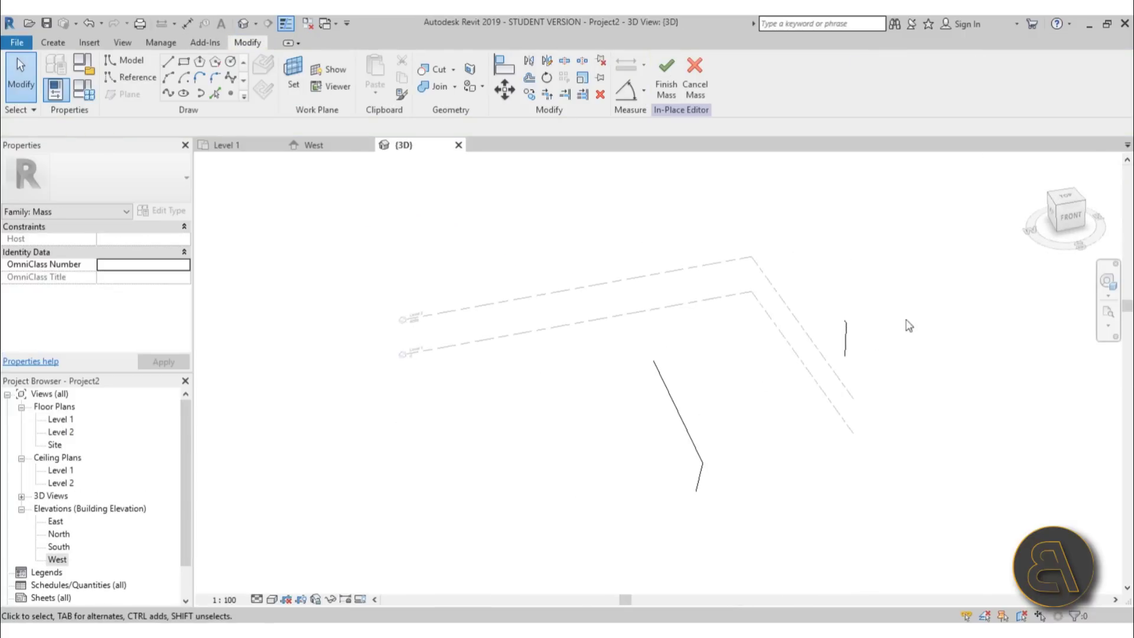
double_click(65, 421)
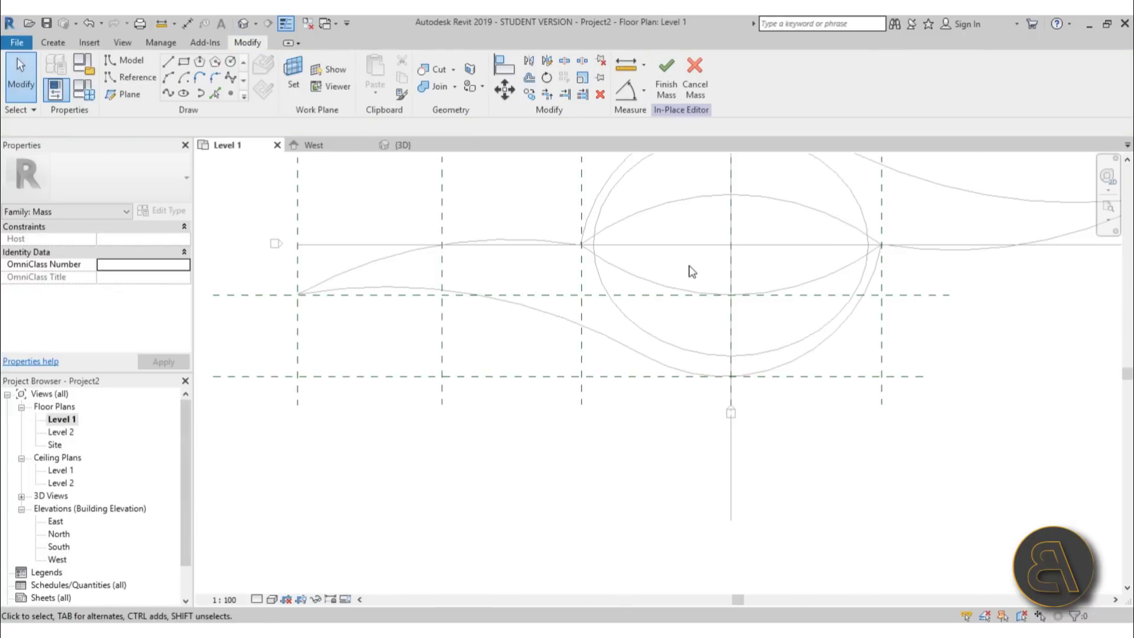
Step: Move the middle and lower horizontal reference planes up in Level 1, then show the West elevation
middle_drag(627, 296, 554, 355)
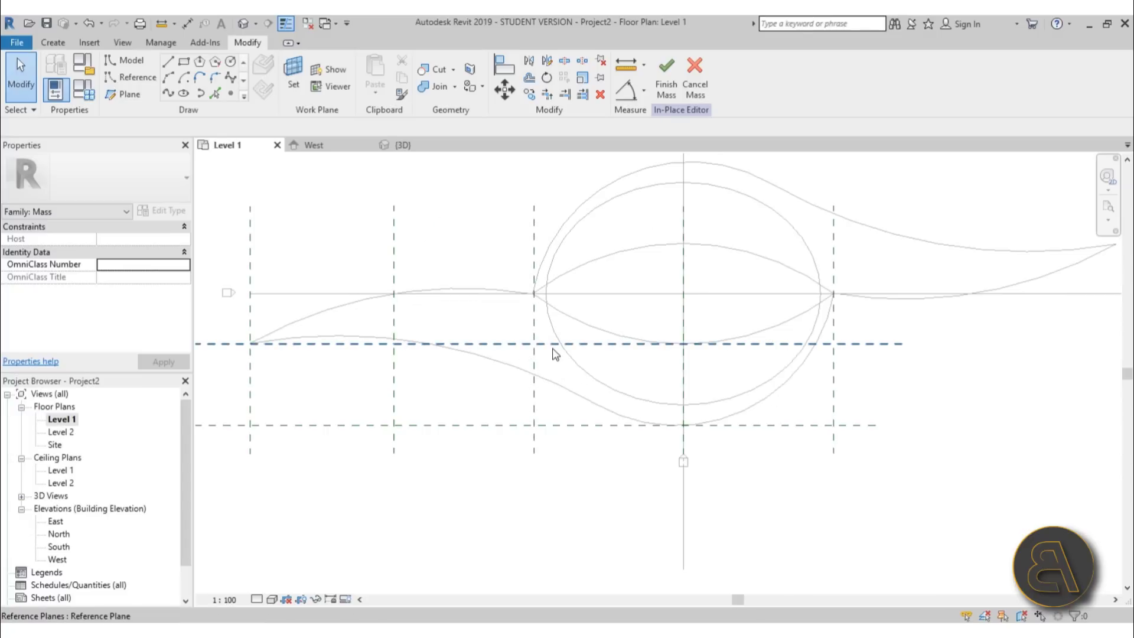
drag(553, 345, 567, 296)
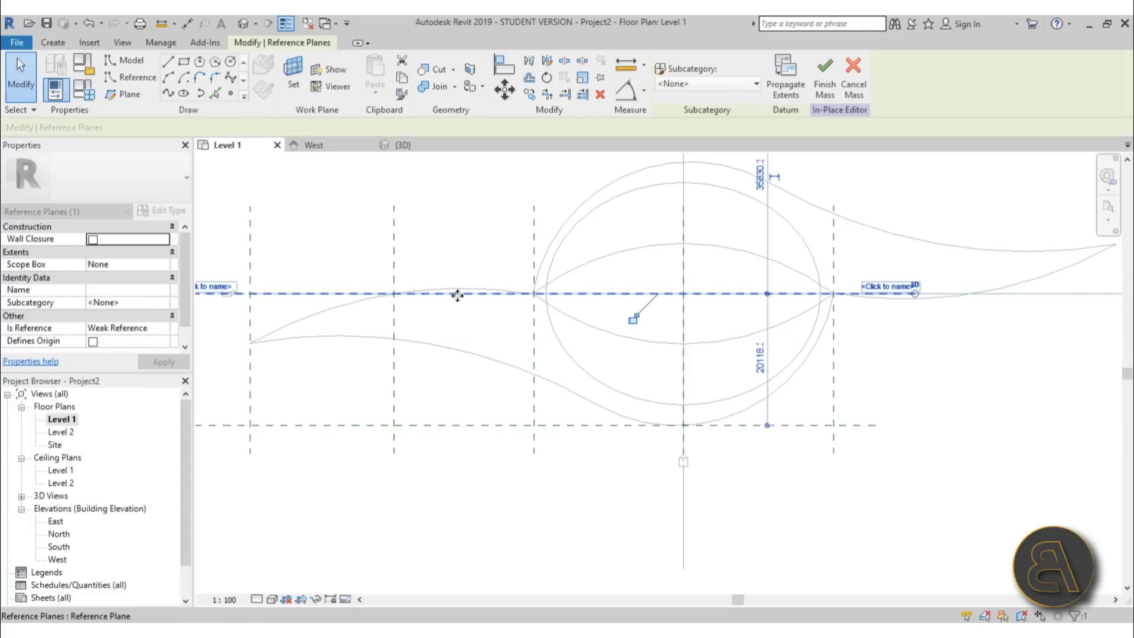
drag(570, 426, 572, 373)
scroll(541, 377, up, 5)
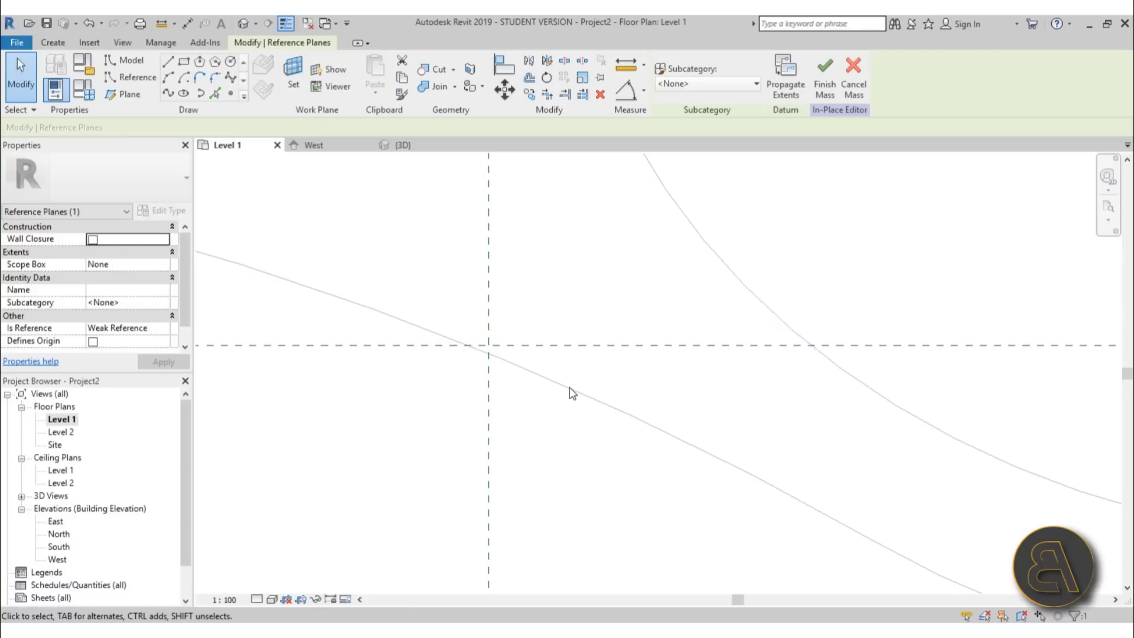
click(600, 374)
scroll(591, 374, down, 5)
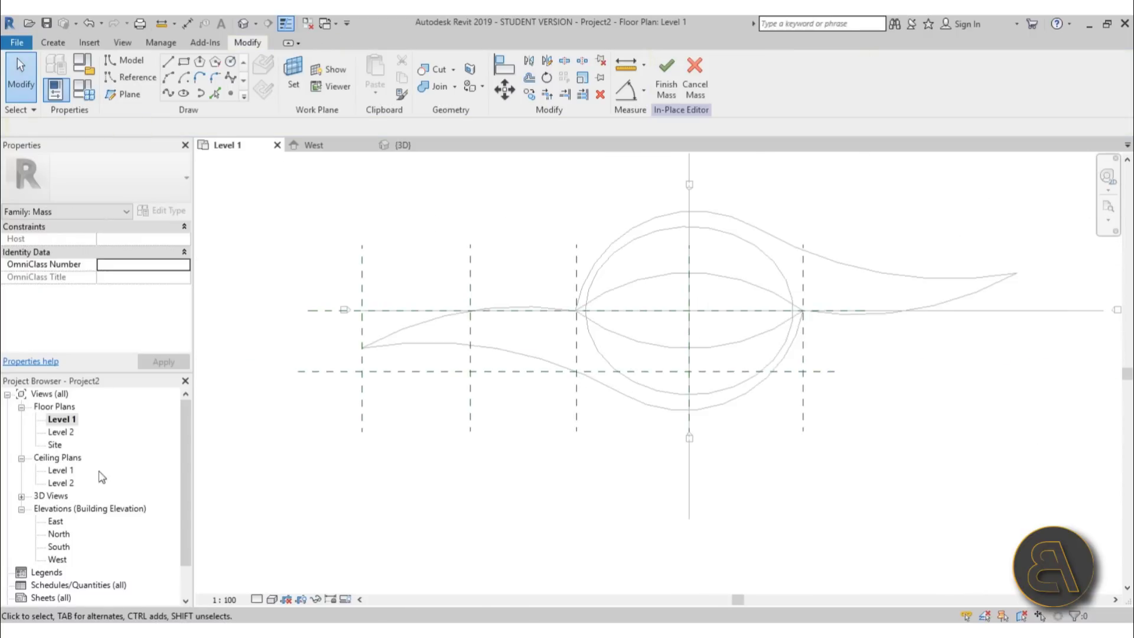
double_click(58, 560)
scroll(591, 286, down, 3)
scroll(411, 282, up, 2)
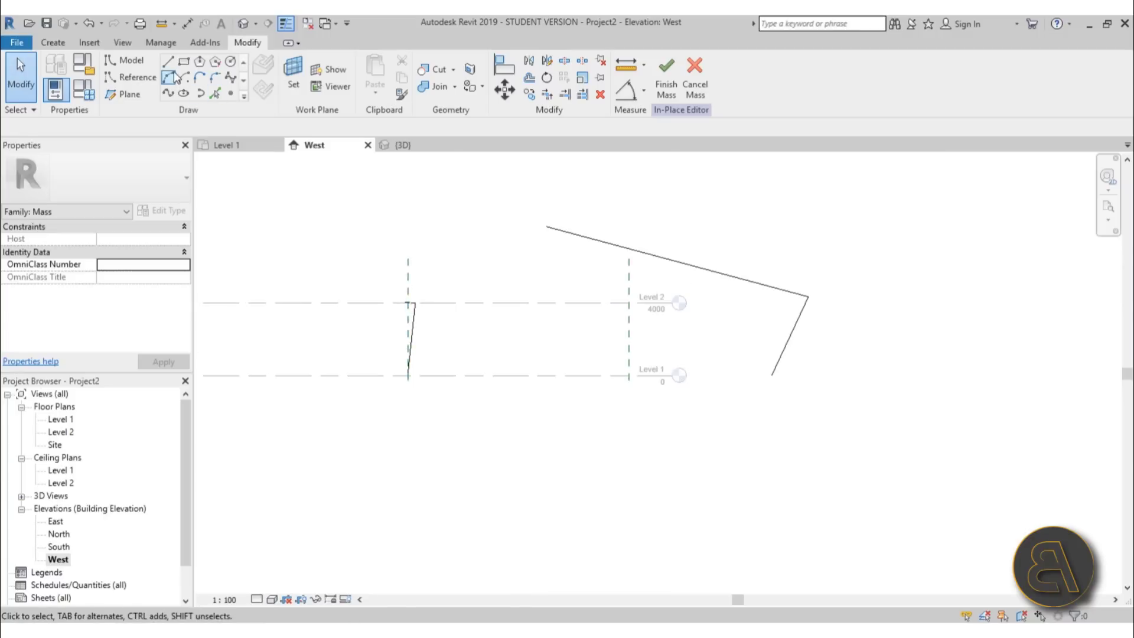
Step: Chain-draw model lines from Level 1 up to Level 2, then sloping to the left reference plane
click(124, 60)
click(629, 375)
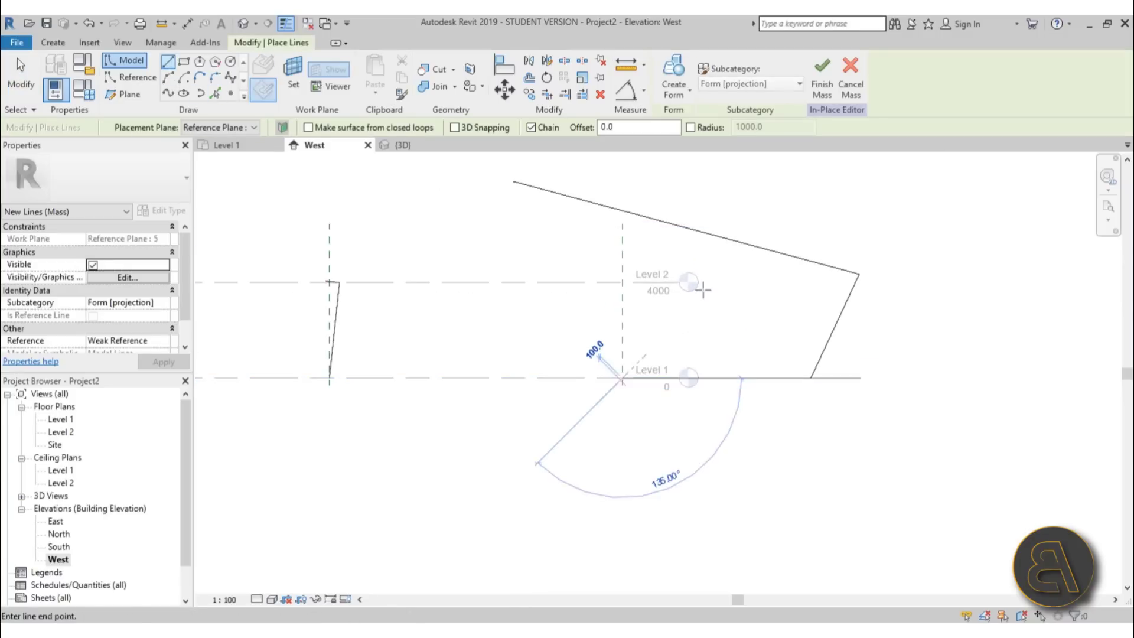
scroll(675, 310, up, 2)
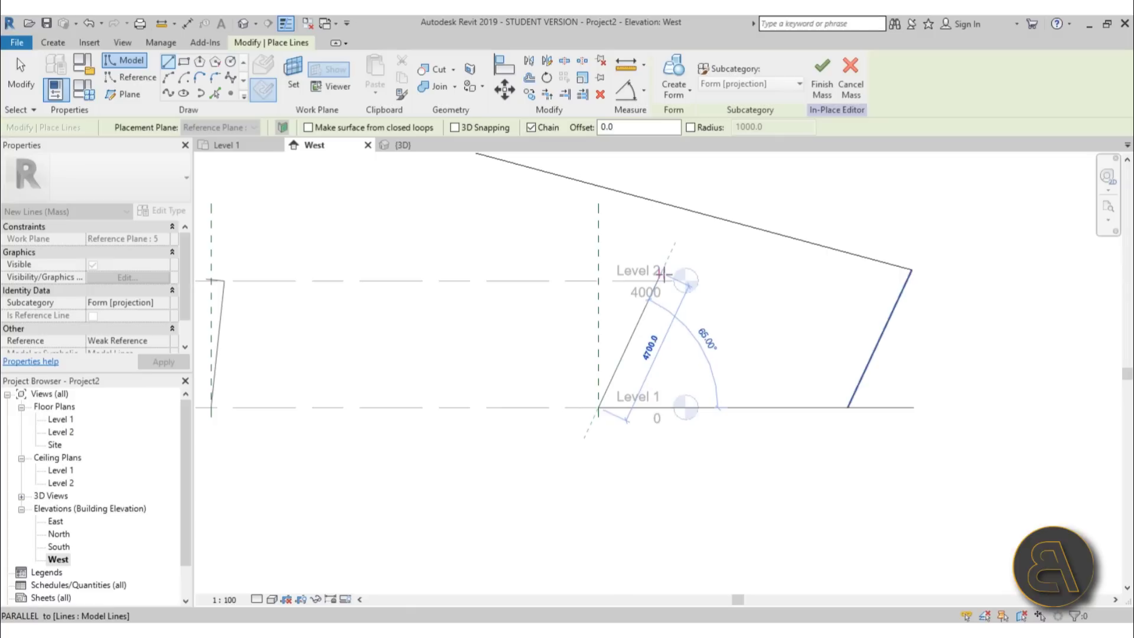
click(666, 266)
middle_drag(413, 385, 641, 487)
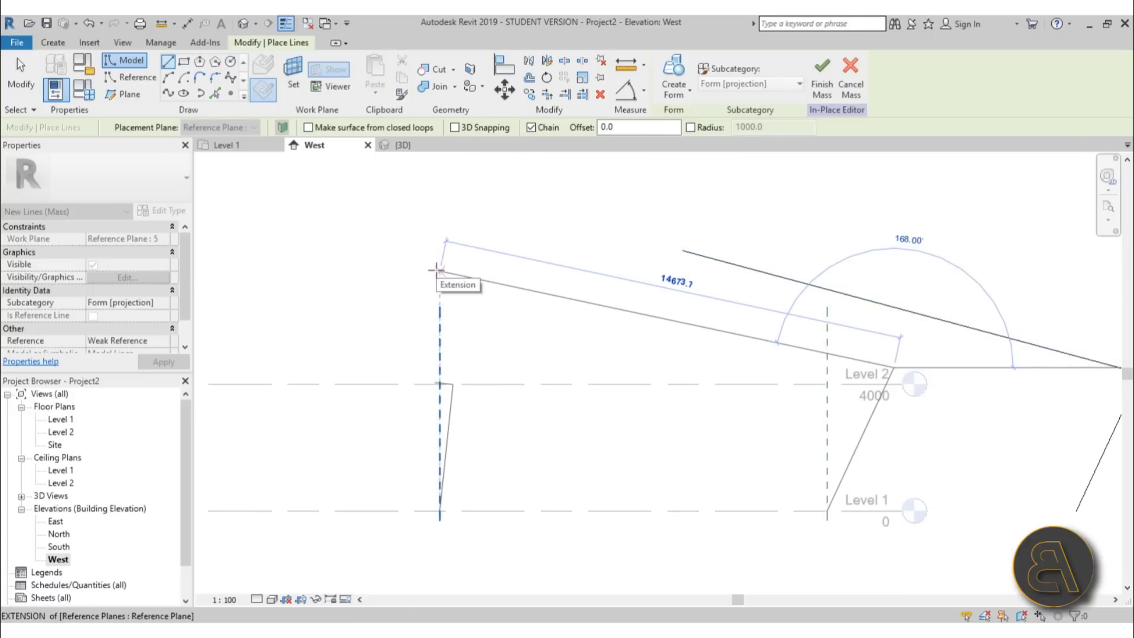
click(438, 270)
scroll(514, 248, down, 3)
key(Escape)
key(Escape)
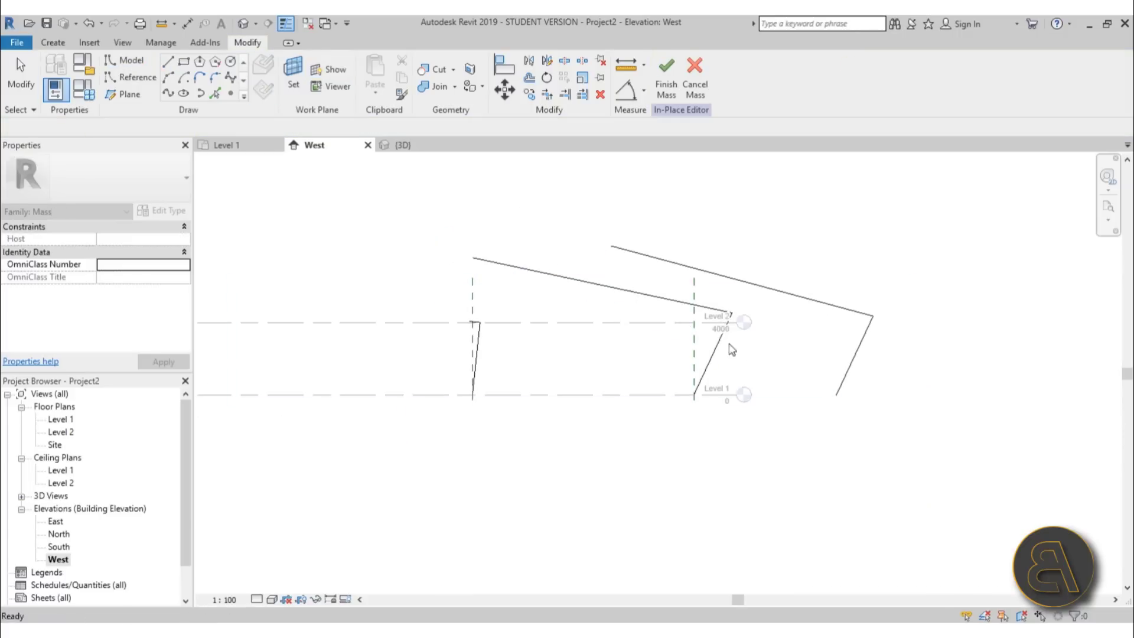
Step: Select both new profile lines and host them on Reference Plane : 5
key(Tab)
click(618, 272)
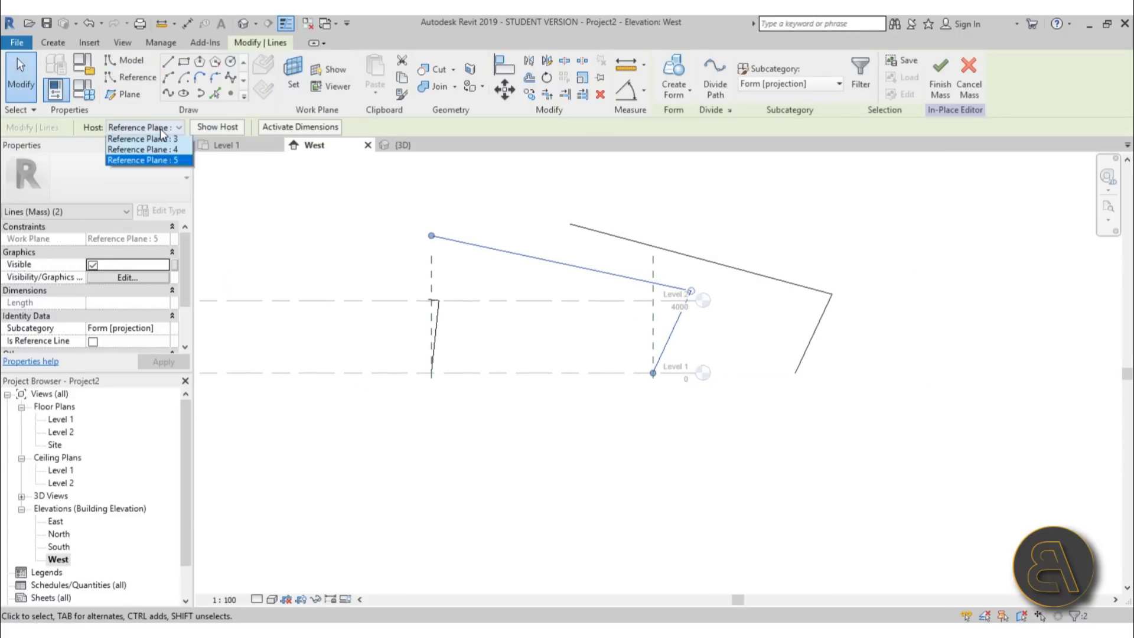
click(157, 182)
click(561, 362)
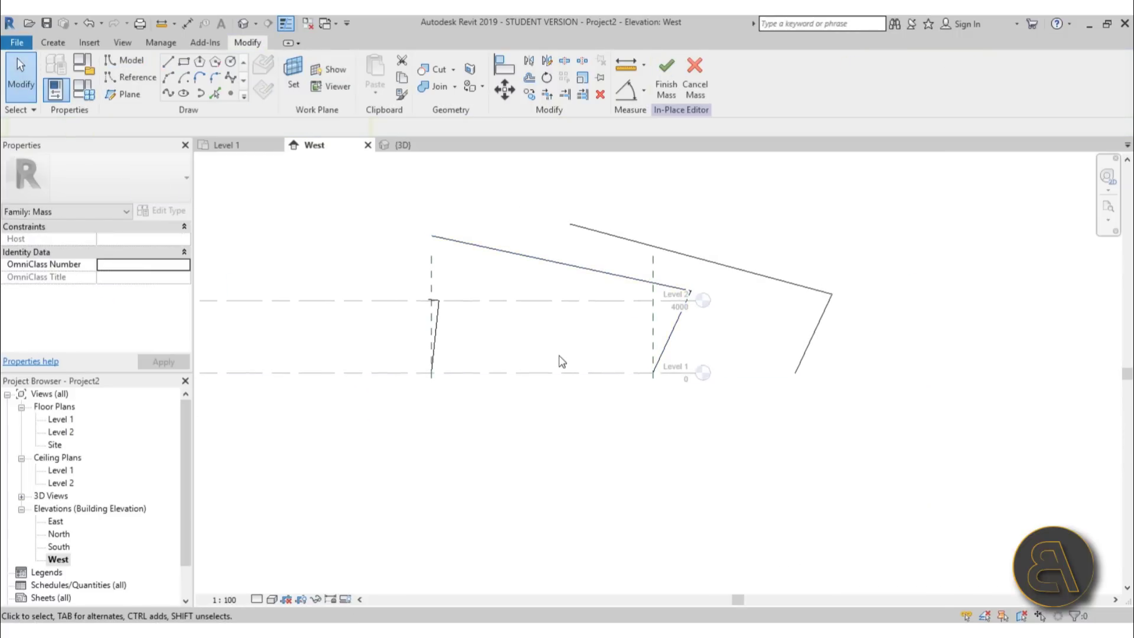
Step: In Level 1, drag the lower horizontal reference plane up and nudge it, then show the West elevation
double_click(56, 419)
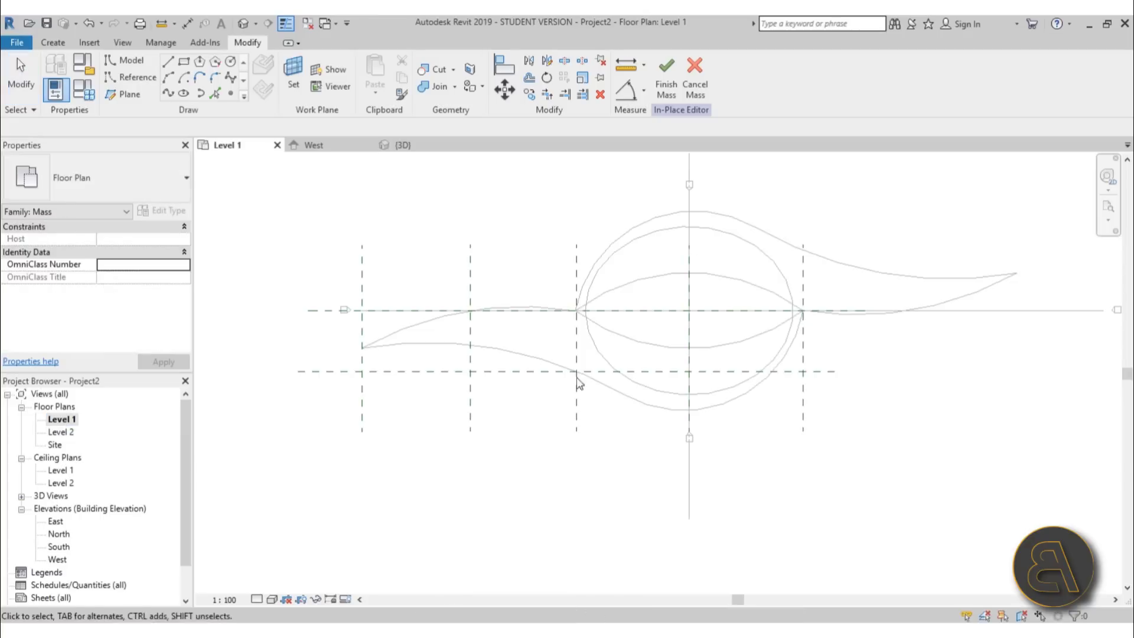
click(475, 329)
scroll(528, 326, up, 3)
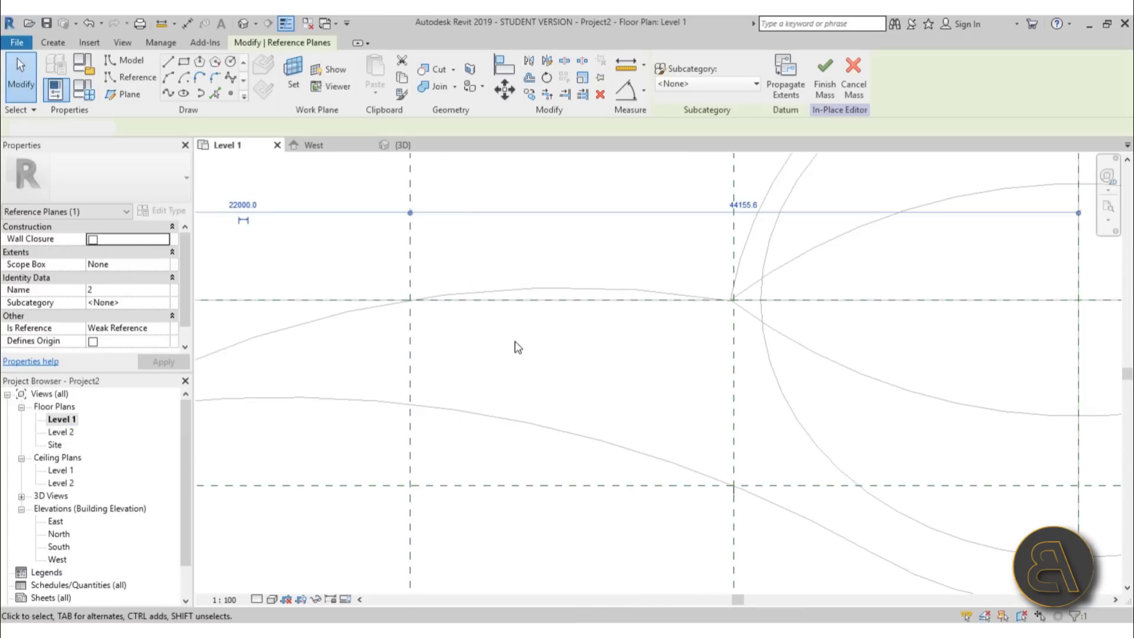
click(514, 342)
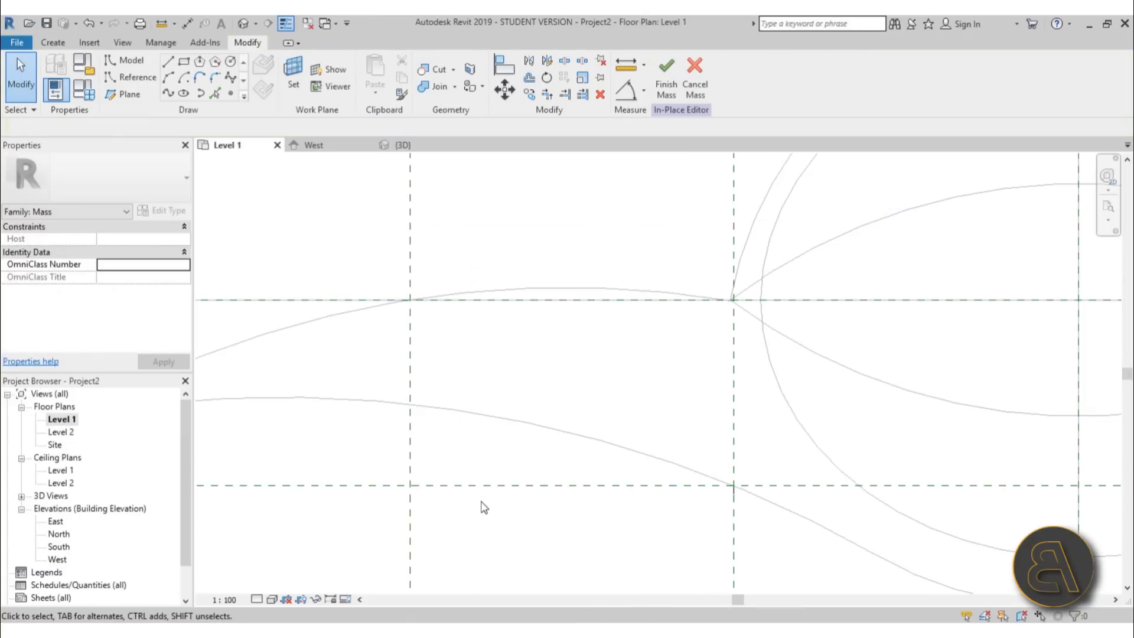
drag(471, 486, 468, 408)
scroll(540, 462, up, 3)
key(Up)
key(Up)
middle_drag(668, 459, 582, 373)
key(Escape)
scroll(642, 452, down, 6)
double_click(57, 560)
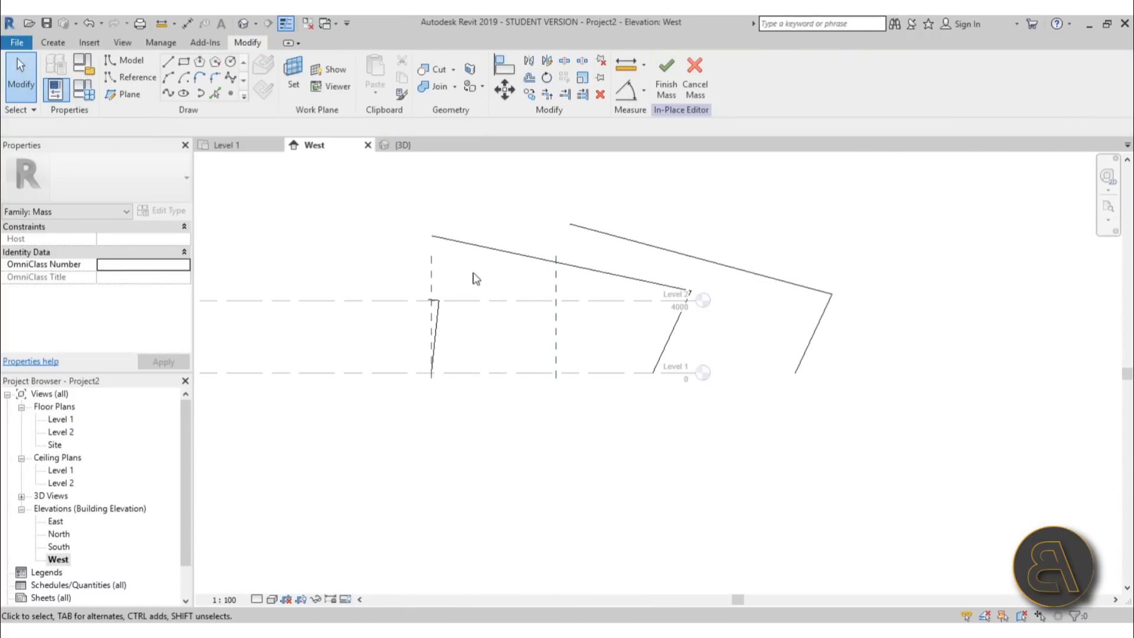
Step: Set the work plane to Reference Plane : 2
click(293, 84)
click(578, 329)
click(570, 388)
click(544, 413)
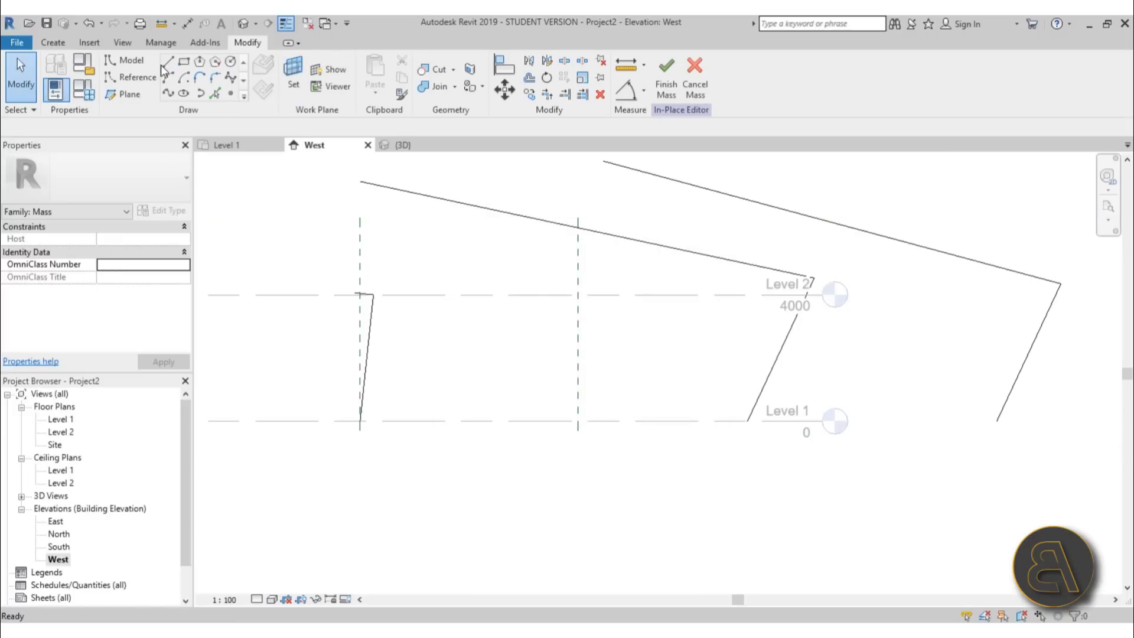
Step: Chain-draw two model lines on Reference Plane 2 from Level 1 to the left reference plane
click(168, 63)
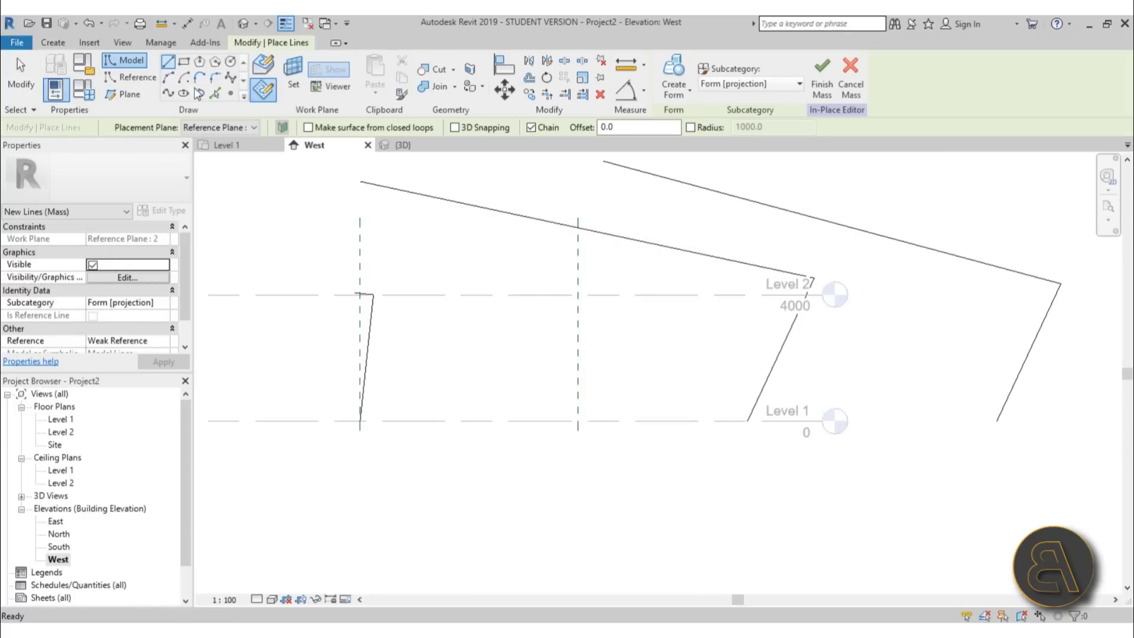
click(238, 127)
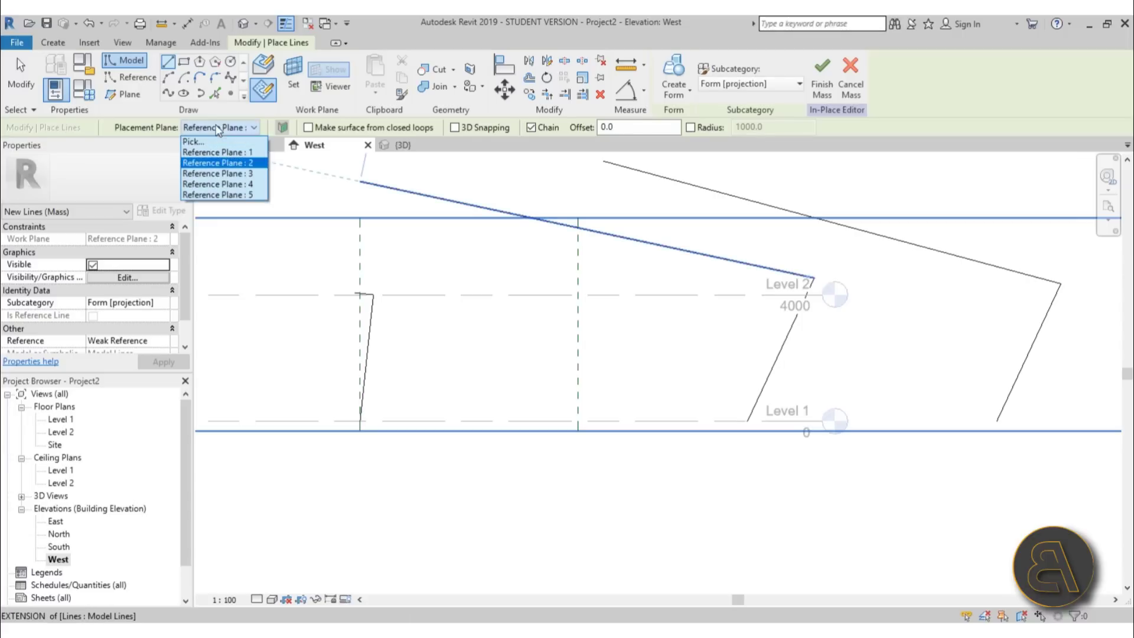
click(220, 169)
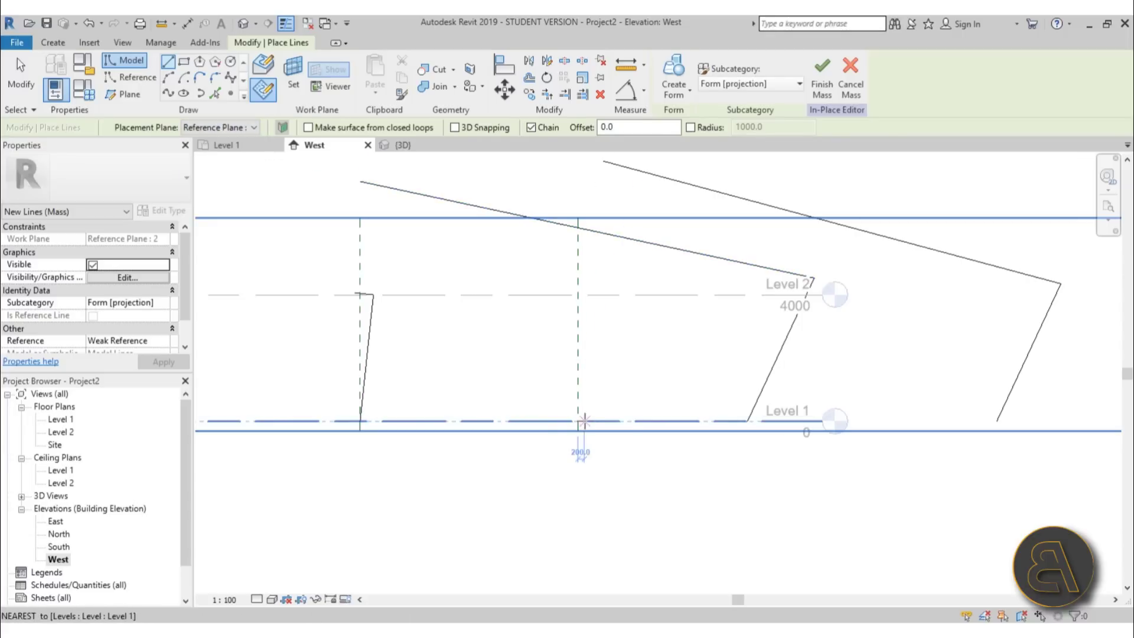
click(578, 421)
scroll(587, 328, up, 2)
scroll(590, 329, up, 1)
scroll(611, 326, down, 4)
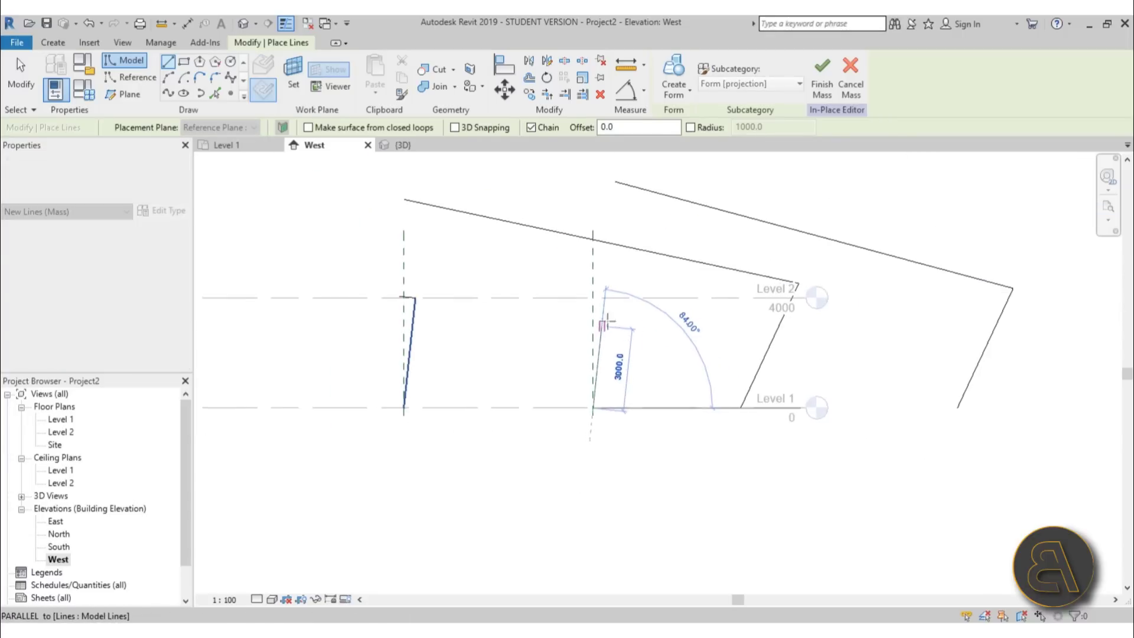
scroll(613, 313, up, 2)
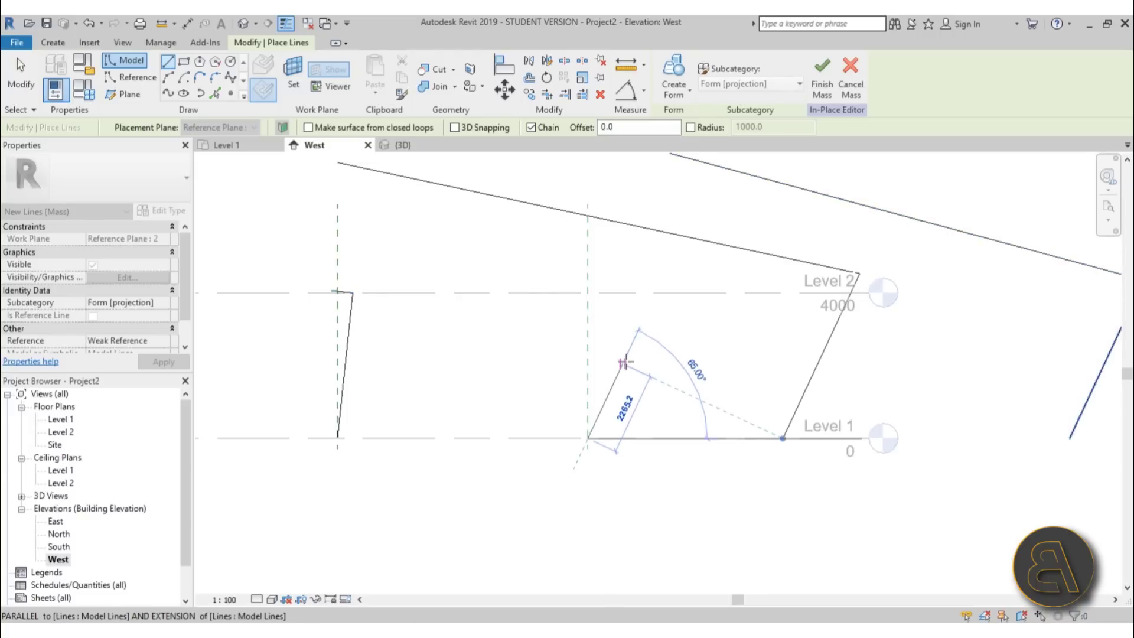
click(622, 362)
scroll(591, 384, down, 2)
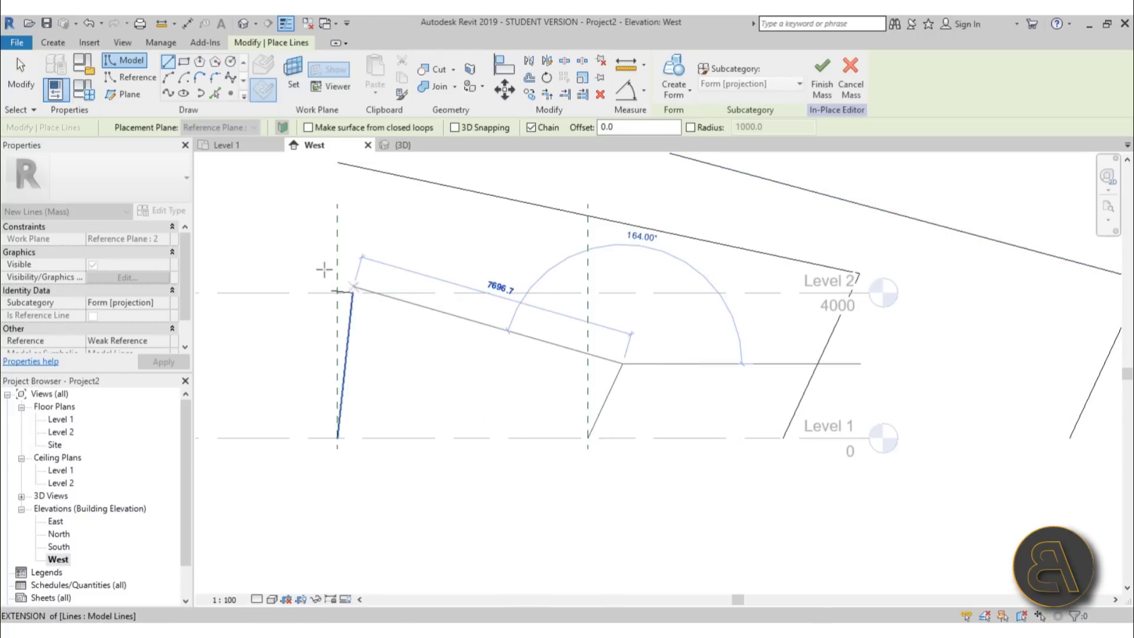
scroll(432, 329, up, 1)
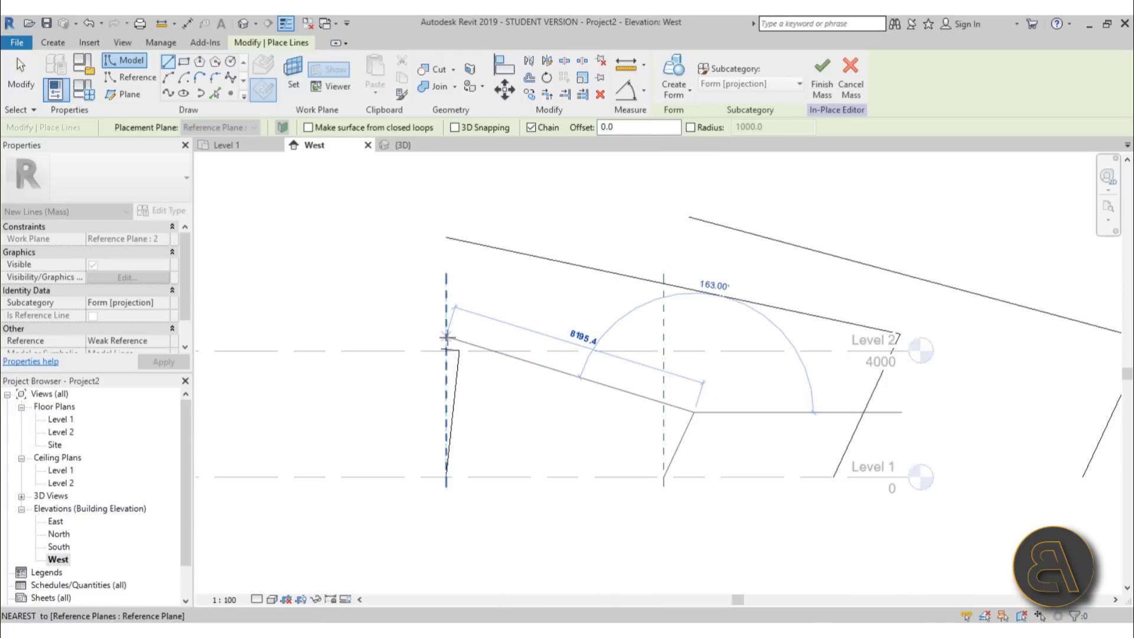
click(446, 338)
scroll(526, 352, up, 3)
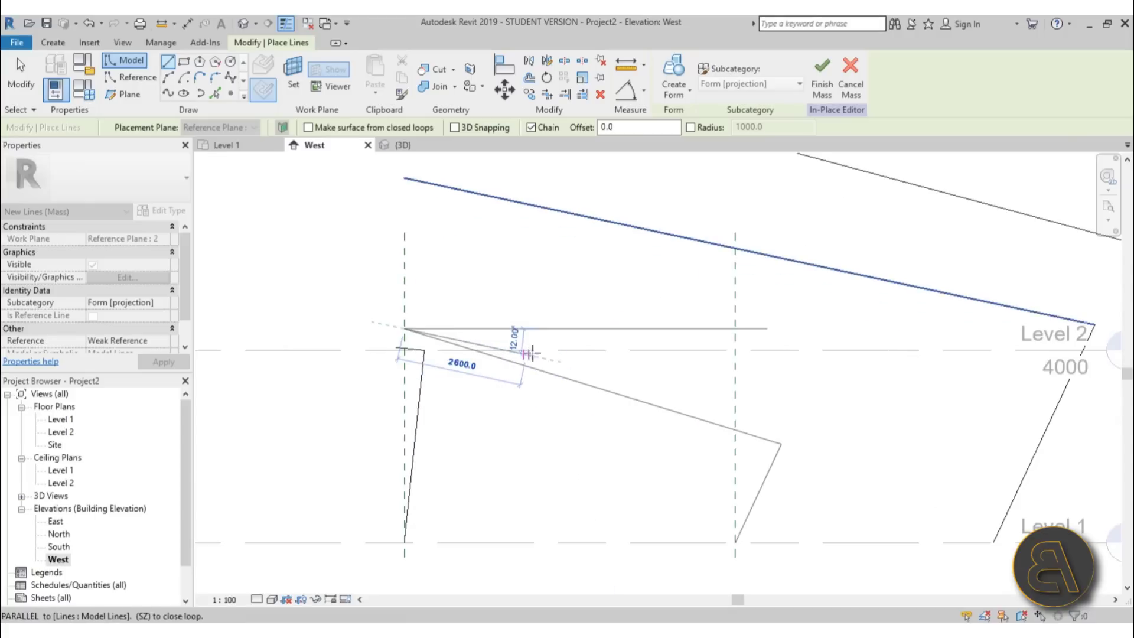
key(Escape)
key(Escape)
Step: Select both new lines and raise their shared corner by 200
scroll(761, 418, up, 1)
scroll(768, 431, up, 1)
middle_drag(787, 447, 726, 357)
drag(782, 416, 699, 359)
key(Escape)
scroll(735, 331, down, 2)
scroll(706, 353, up, 2)
key(Escape)
scroll(742, 322, down, 3)
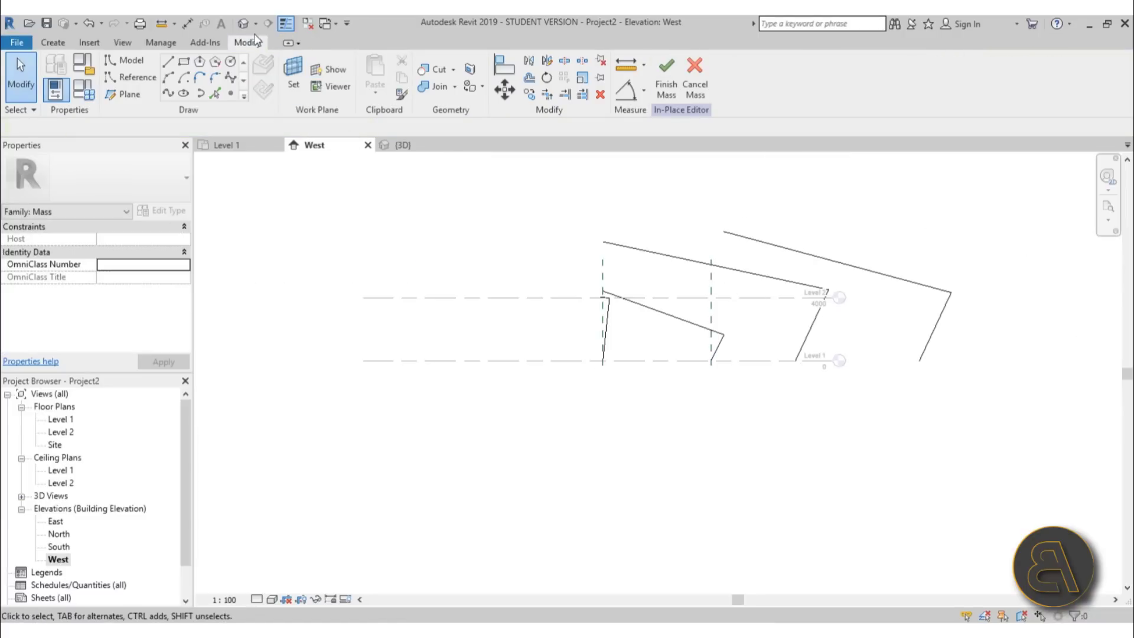
click(243, 23)
Step: Check the profiles in 3D, then nudge the lower horizontal reference plane down in Level 1
scroll(643, 392, down, 2)
shift+middle_drag(643, 392, 685, 343)
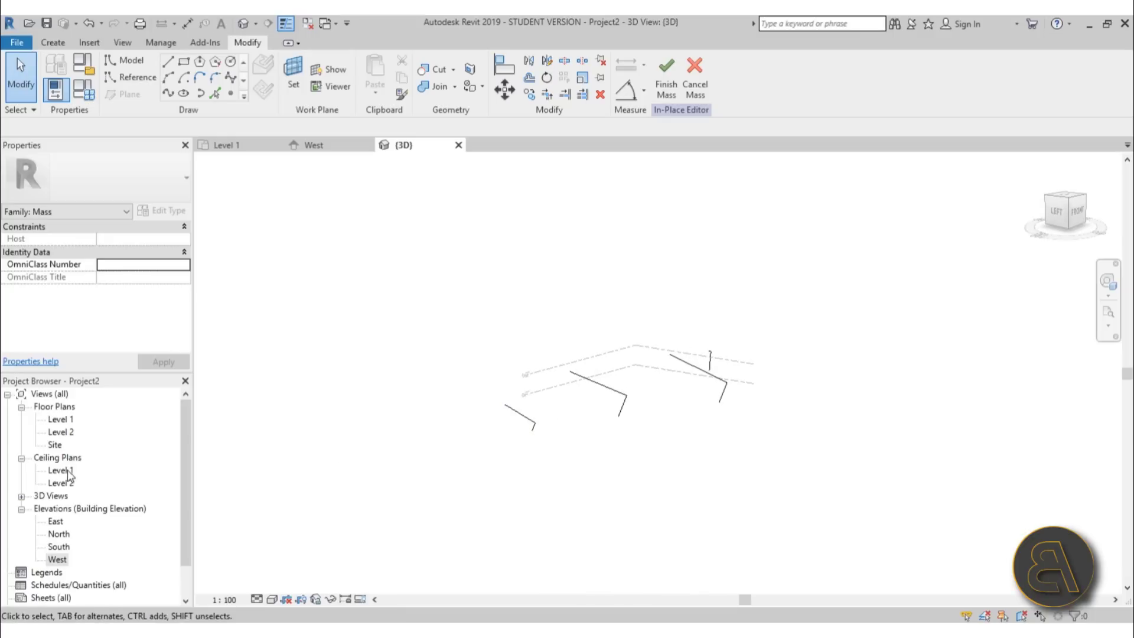
double_click(59, 418)
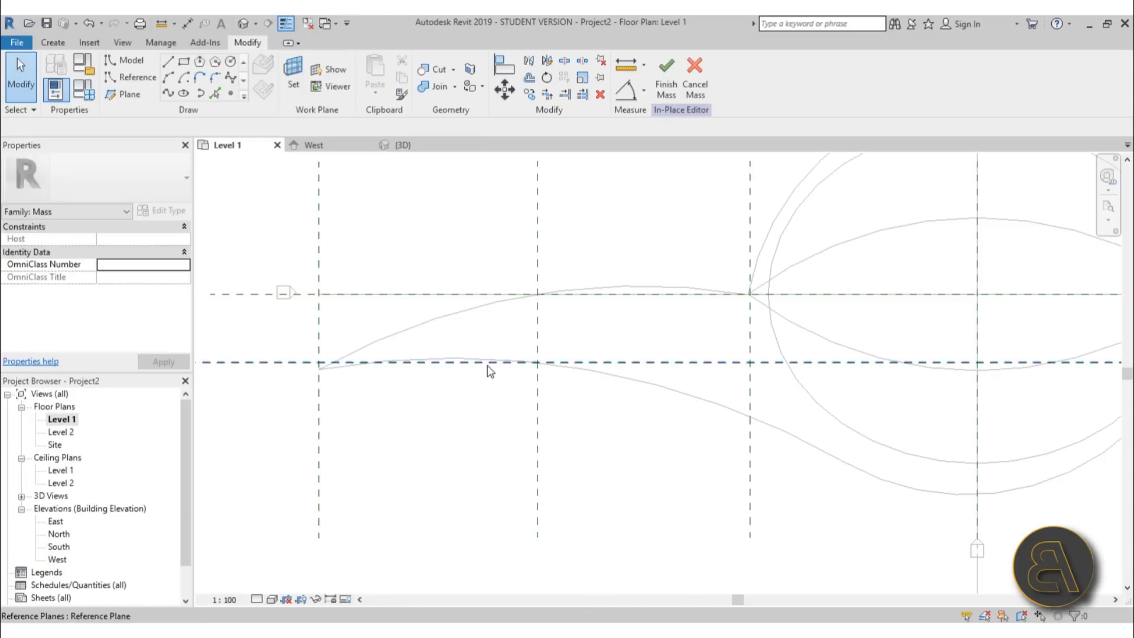
click(381, 362)
key(Down)
key(Down)
key(Down)
key(Down)
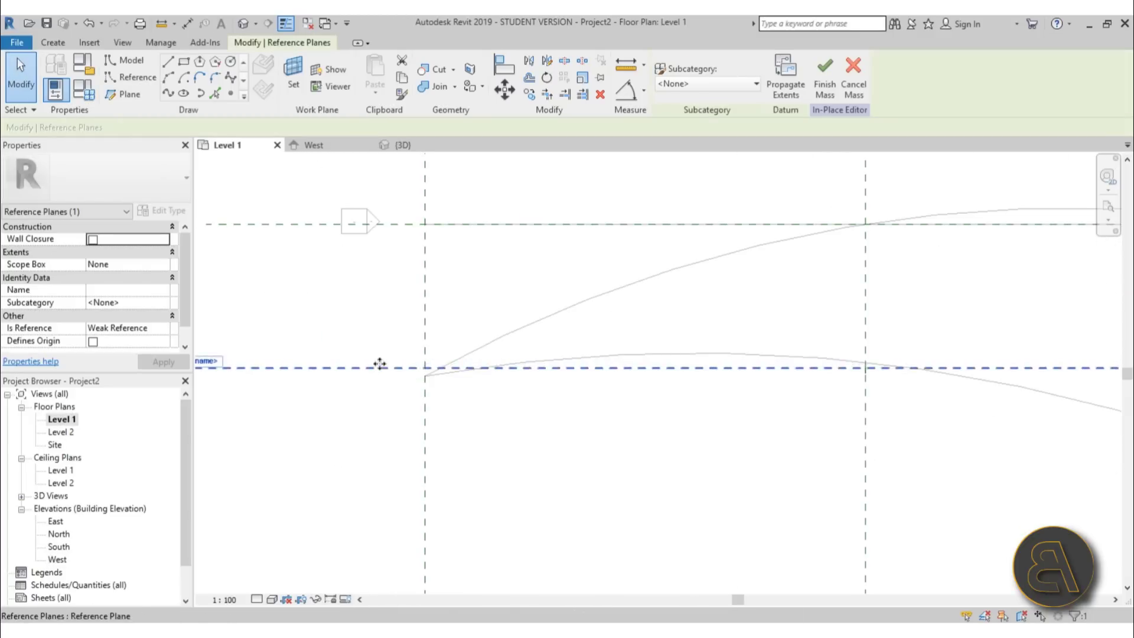
key(Escape)
scroll(432, 378, down, 3)
Step: Check the upper horizontal reference plane in Level 1, then show the West elevation profiles
scroll(697, 373, down, 2)
middle_drag(697, 373, 589, 378)
scroll(590, 378, up, 1)
click(614, 314)
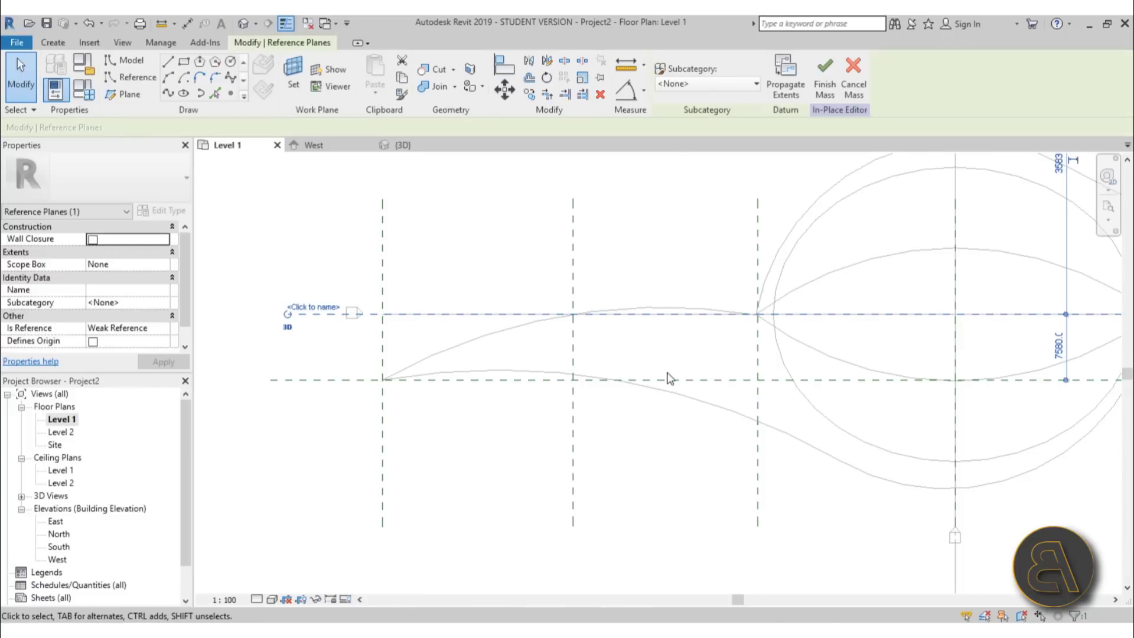
key(Escape)
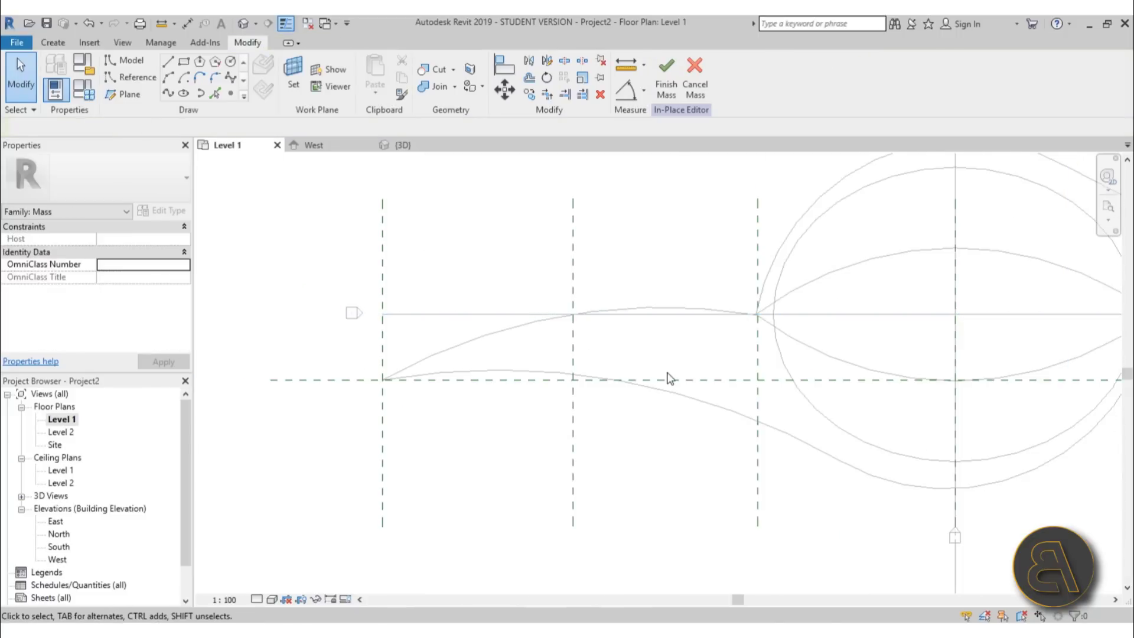
double_click(56, 560)
scroll(632, 331, up, 3)
scroll(823, 362, up, 2)
middle_drag(822, 362, 551, 380)
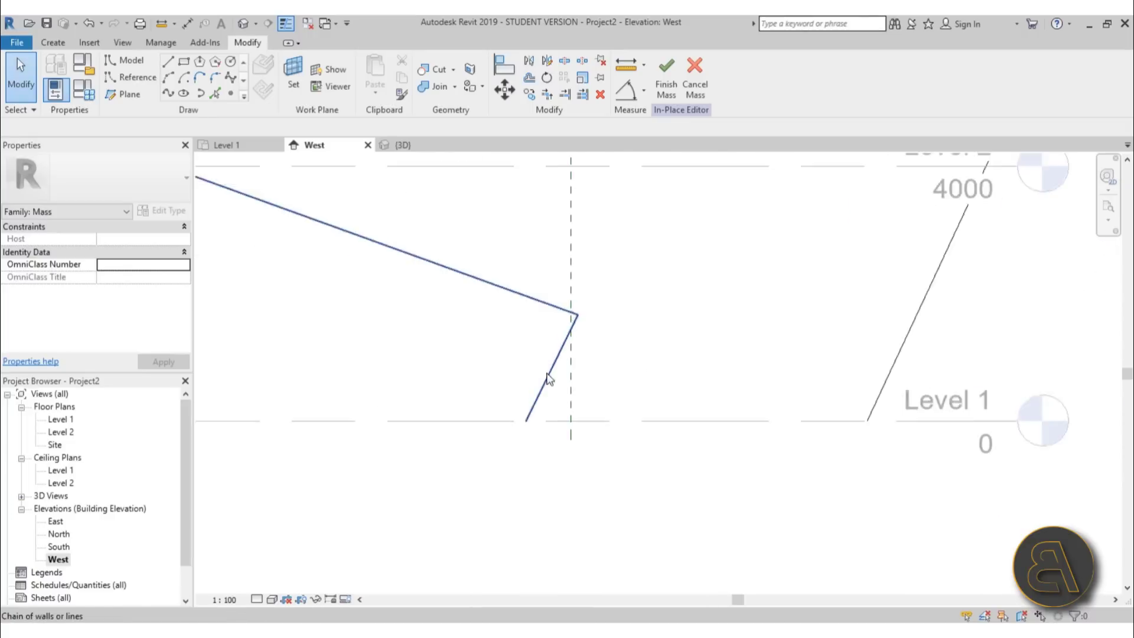
scroll(552, 380, up, 1)
Step: Set the work plane to Reference Plane : 1
click(299, 83)
click(582, 330)
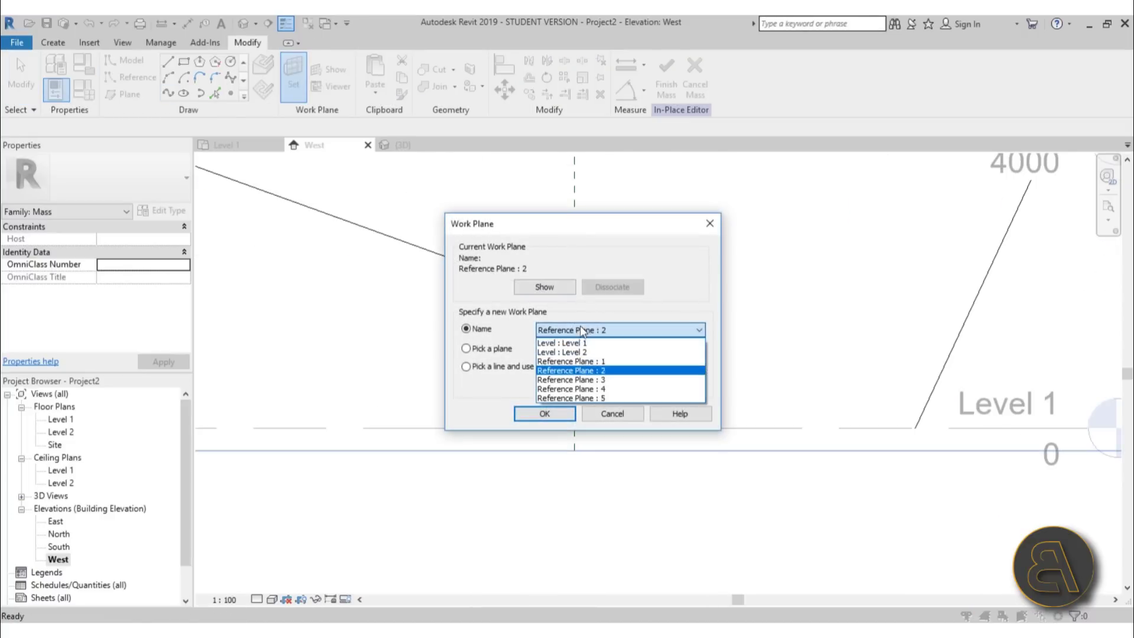
click(562, 378)
click(544, 415)
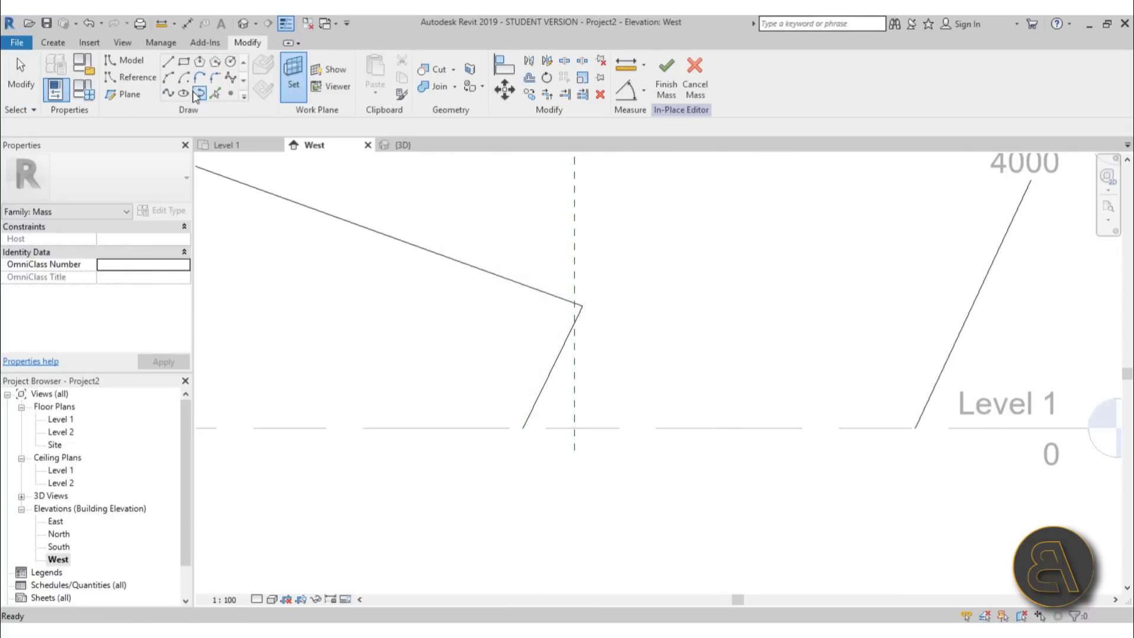
Step: Chain-draw a short two-segment sloping profile starting at Level 1
click(168, 62)
scroll(576, 414, up, 2)
click(570, 449)
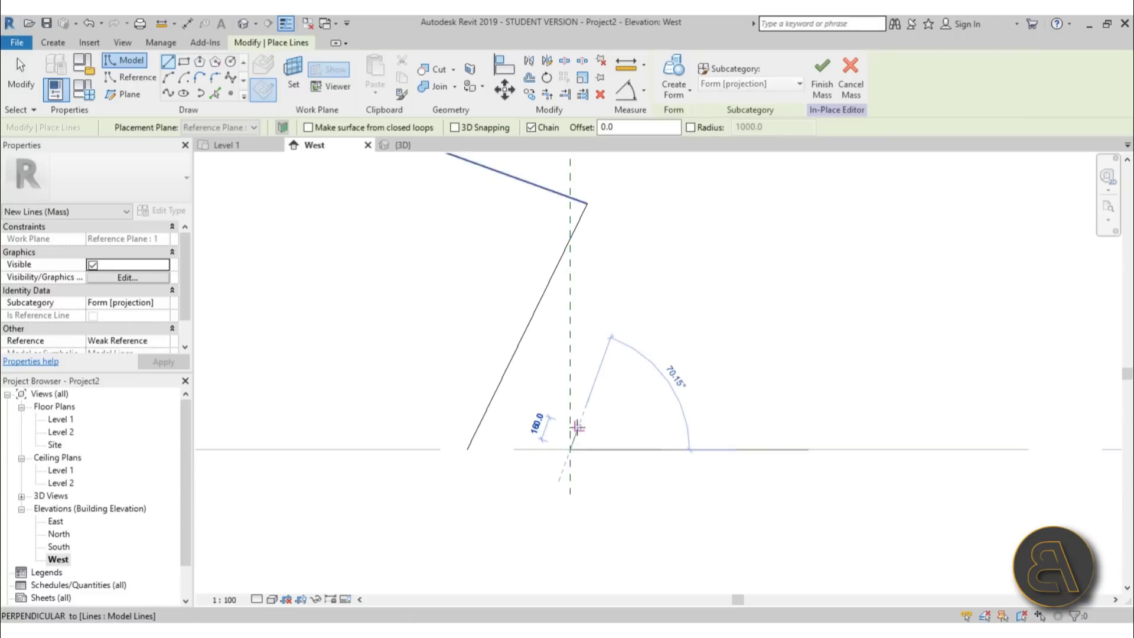
click(581, 426)
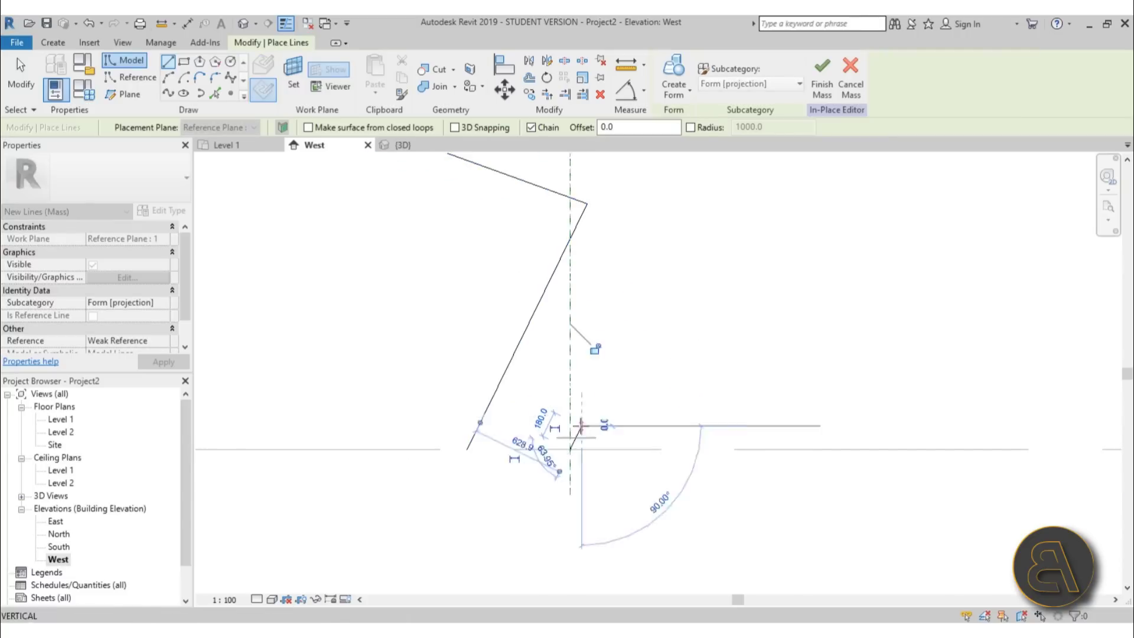
click(562, 419)
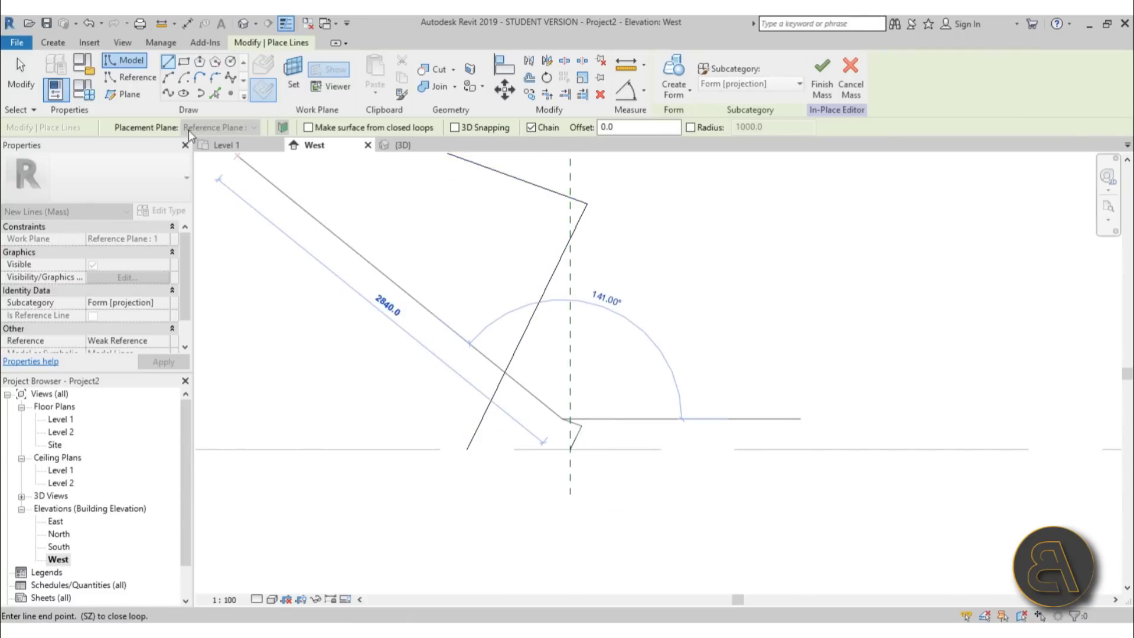
click(18, 82)
scroll(649, 378, down, 6)
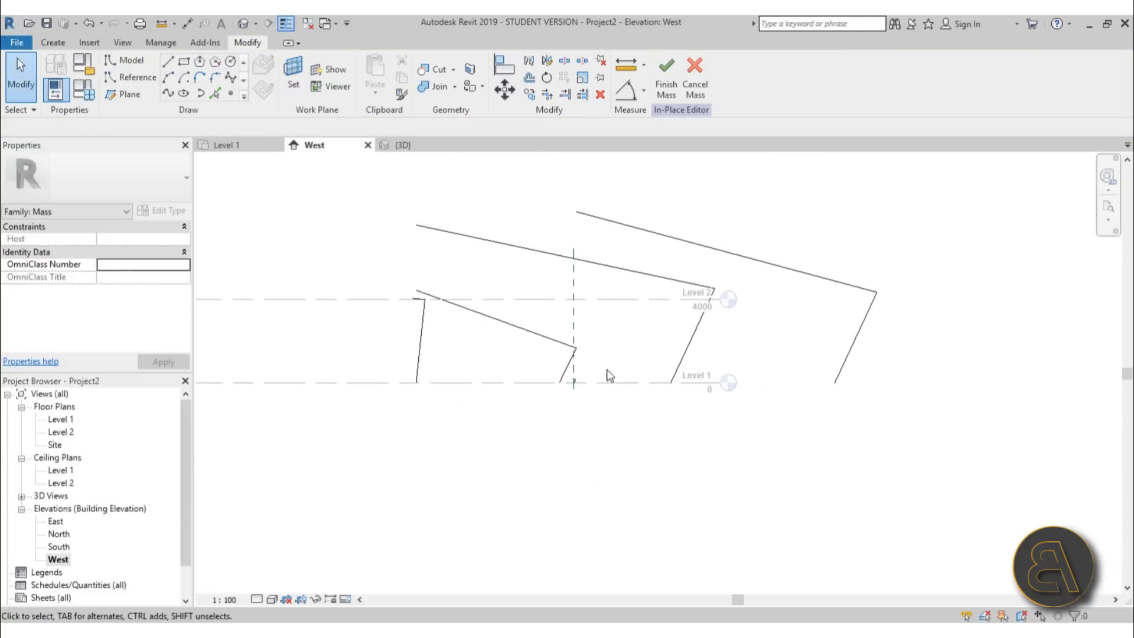
Step: In 3D, select all ten profile lines and create a curved form from them
click(243, 26)
scroll(721, 391, down, 3)
shift+middle_drag(721, 392, 614, 442)
scroll(601, 457, up, 4)
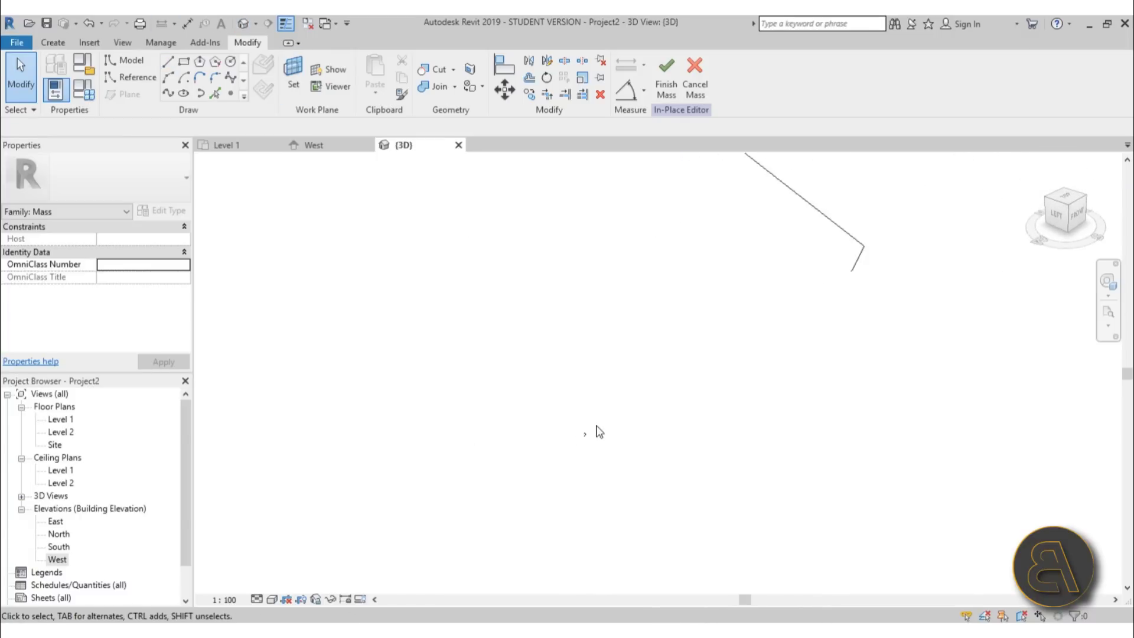
shift+middle_drag(746, 421, 851, 390)
drag(673, 303, 795, 469)
shift+middle_drag(785, 359, 727, 367)
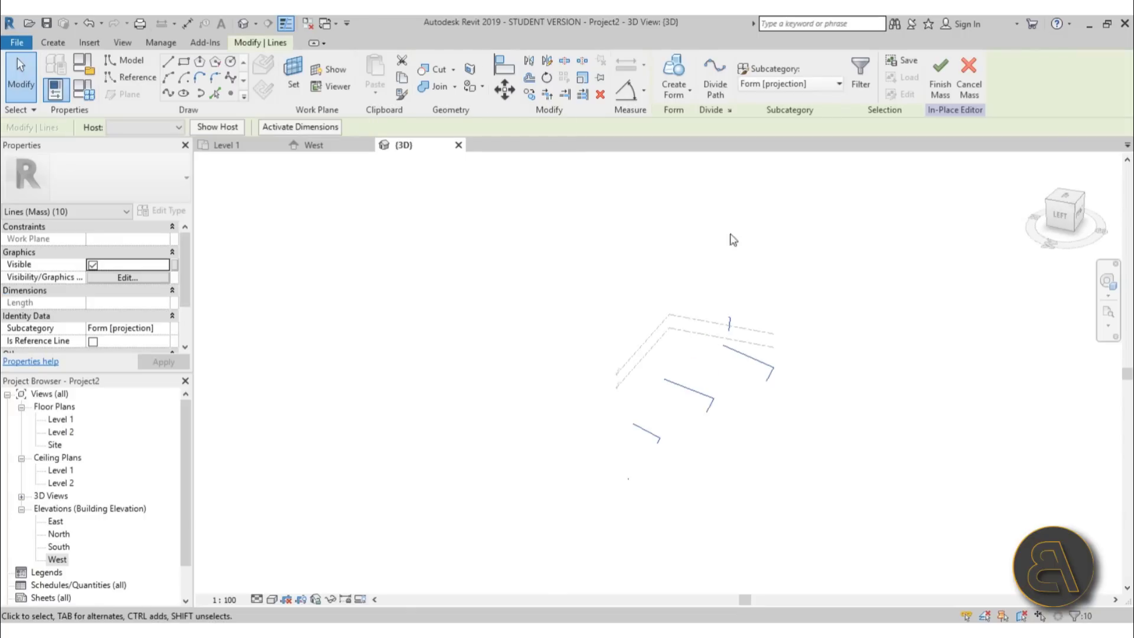
click(668, 67)
Step: Finish the in-place mass, select the leaf-shaped mass, and show Level 1
shift+middle_drag(794, 415, 689, 214)
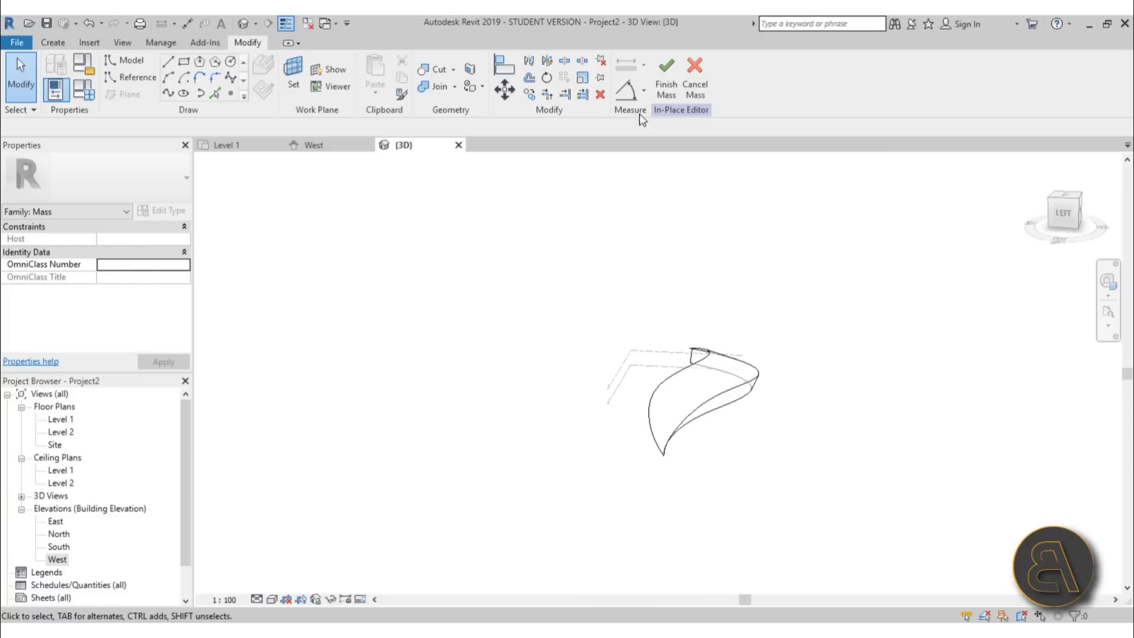
click(672, 94)
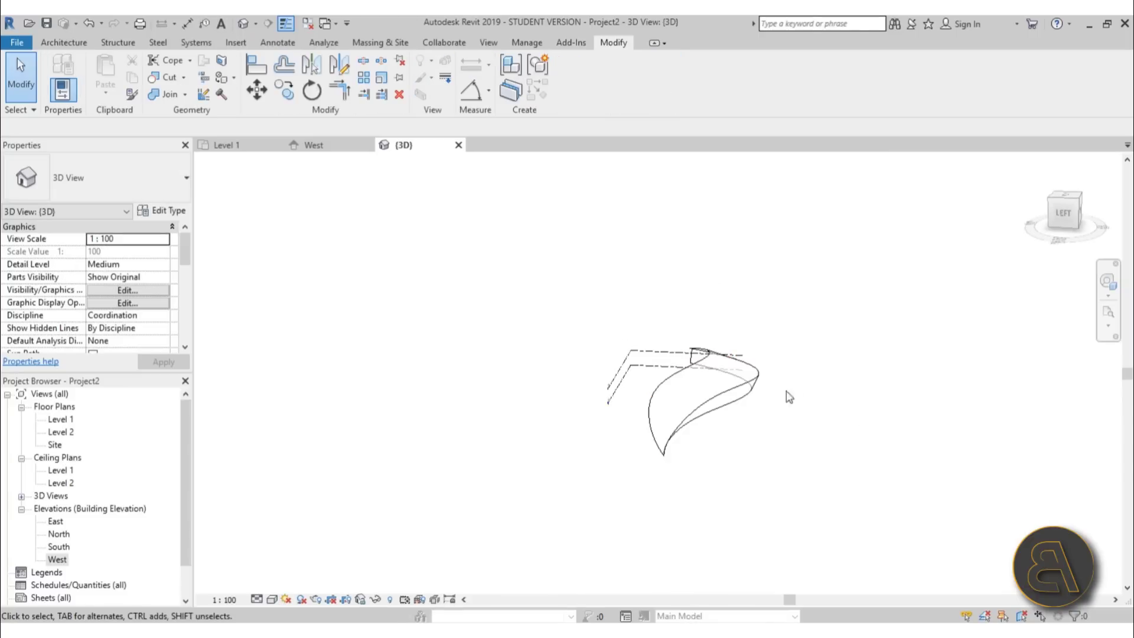
click(754, 394)
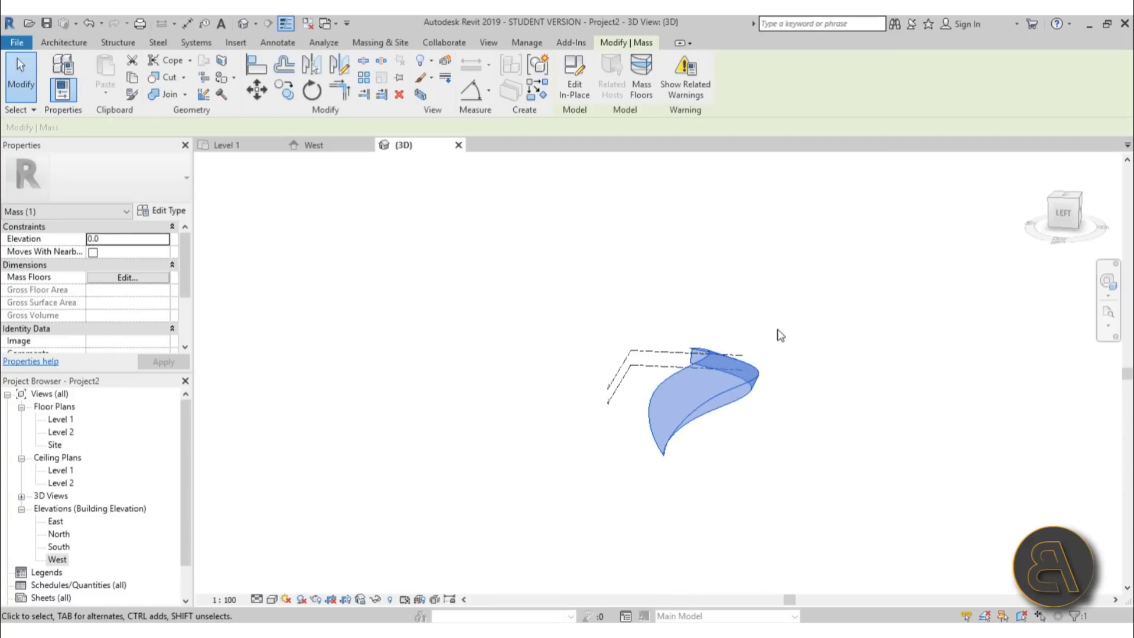
double_click(58, 420)
Step: Rotate-copy the leaf mass 180° with RO from left to right, then view both in 3D
scroll(501, 425, down, 4)
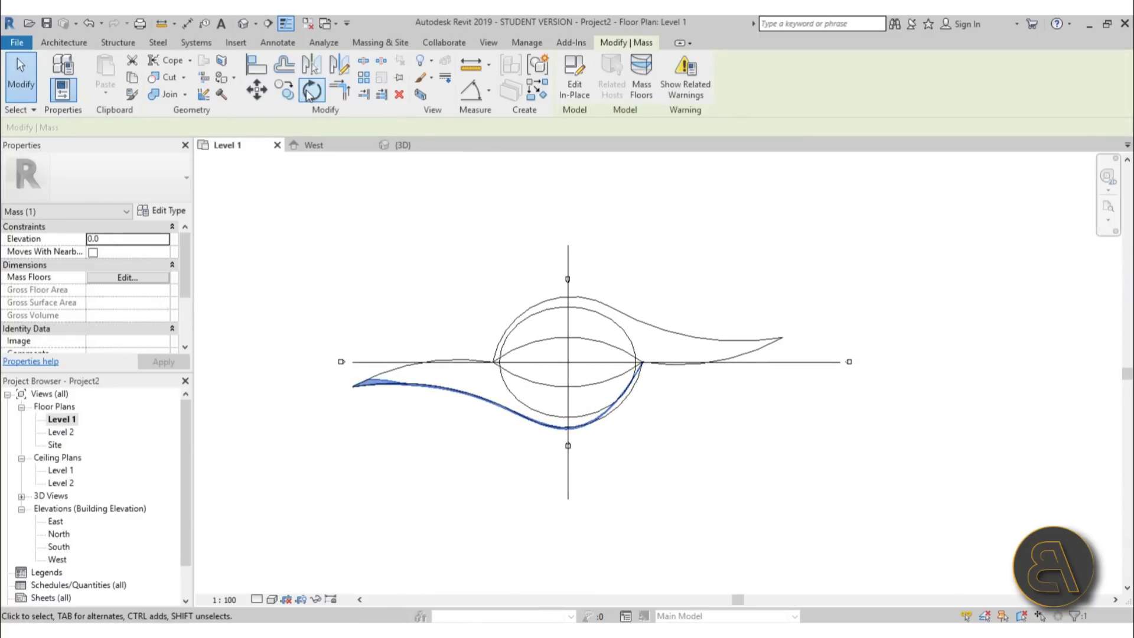
key(r)
key(o)
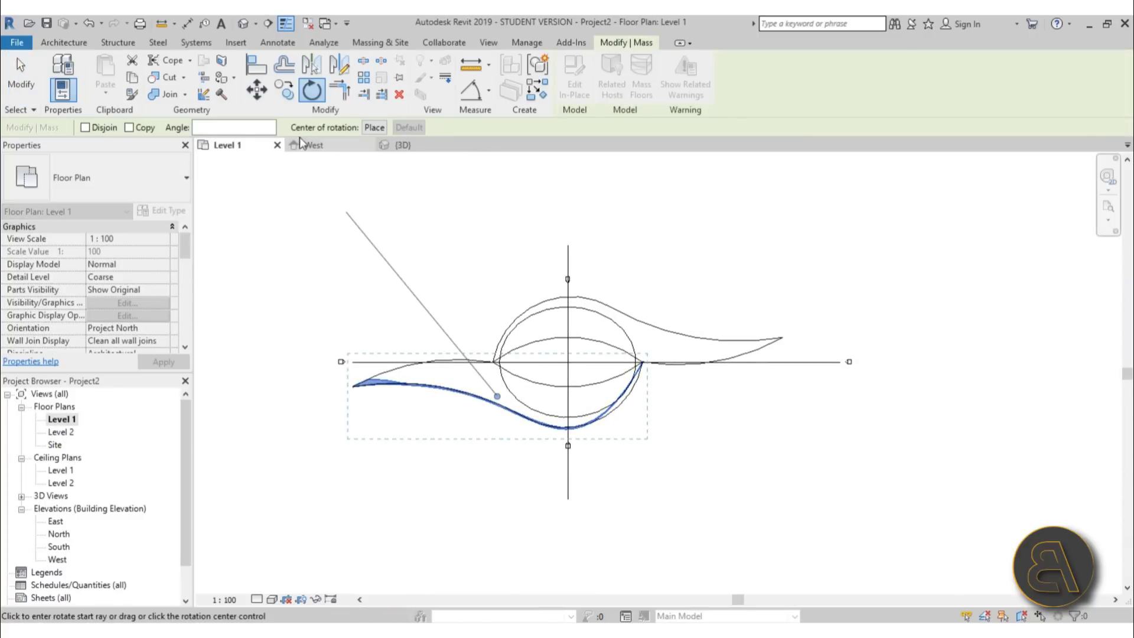
click(146, 130)
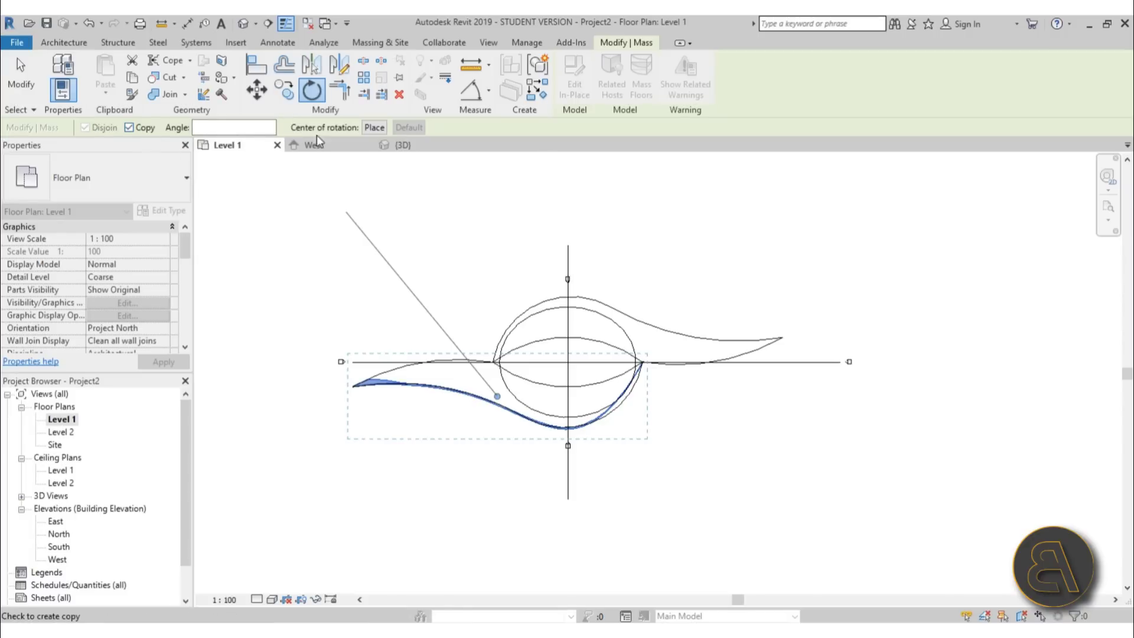
click(374, 128)
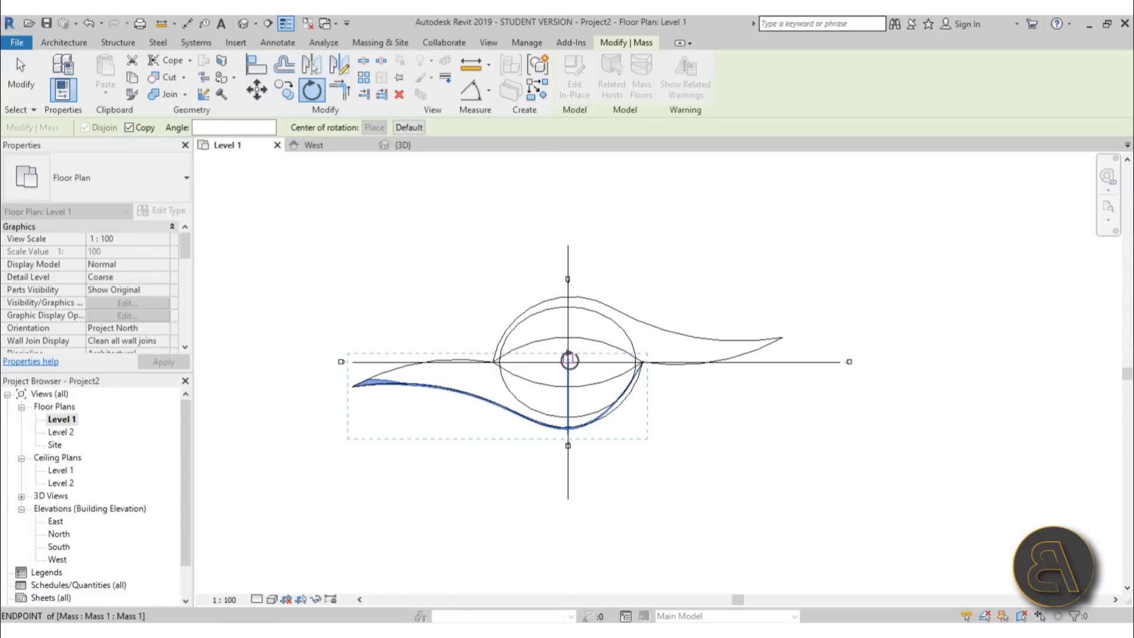
click(269, 364)
click(890, 361)
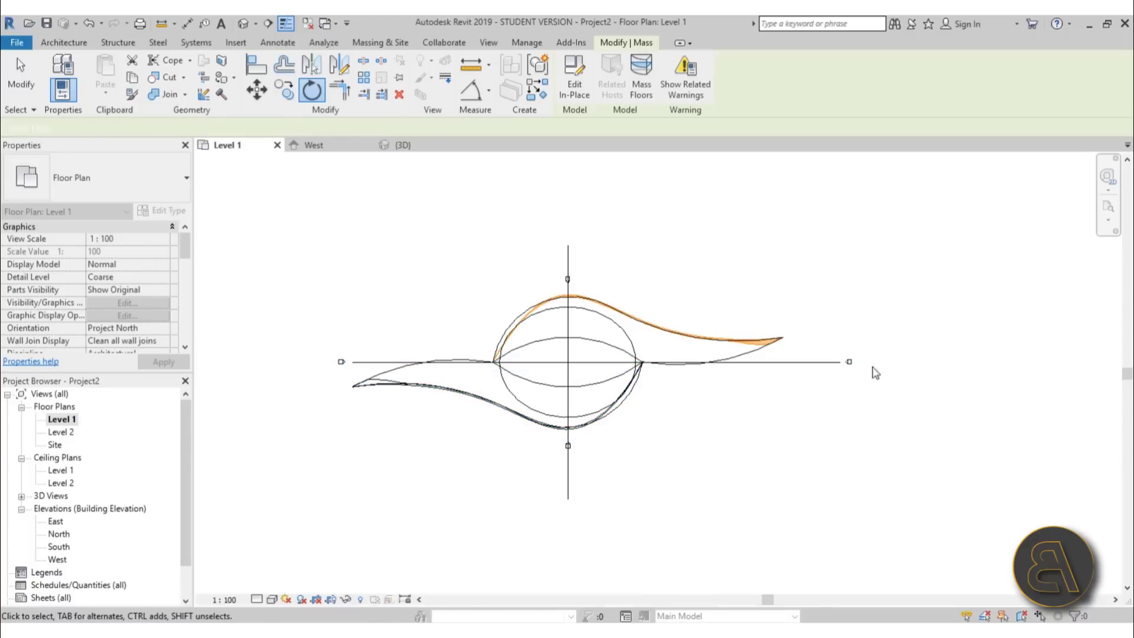
click(243, 24)
click(764, 503)
shift+middle_drag(764, 504, 546, 366)
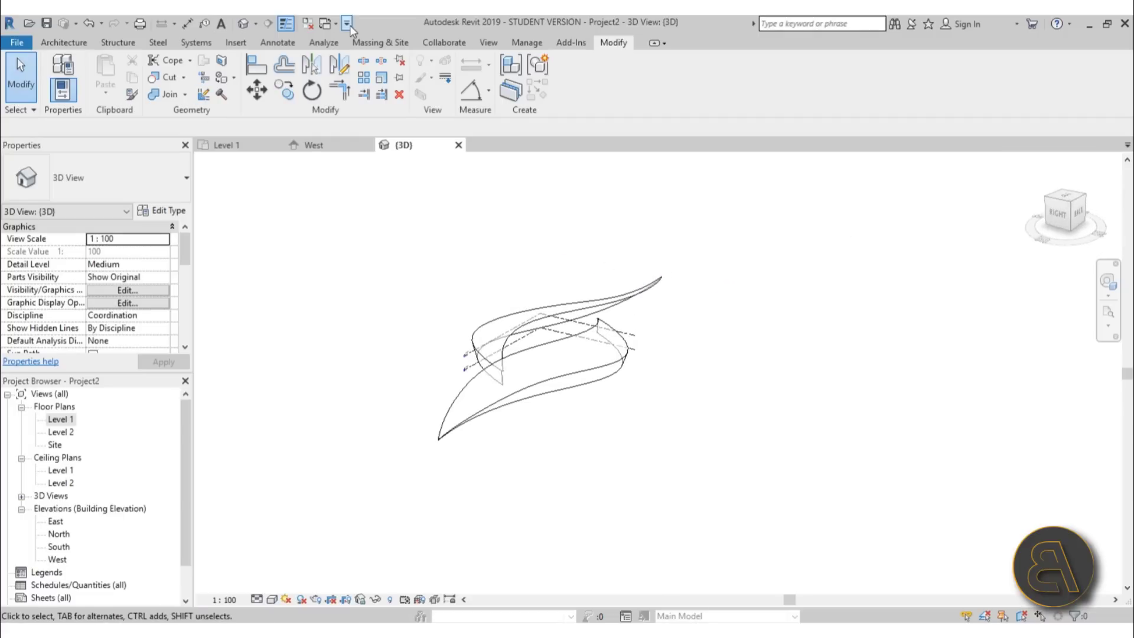
Step: Create Roof by Face roofs on the upper and lower masses' top faces
click(375, 43)
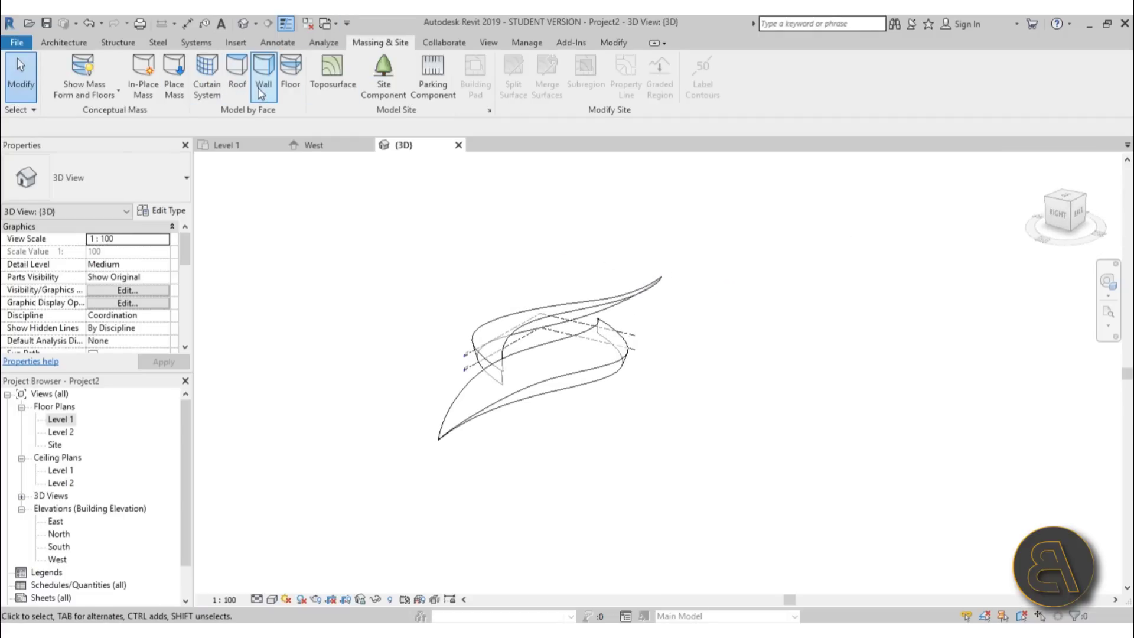
scroll(527, 374, up, 3)
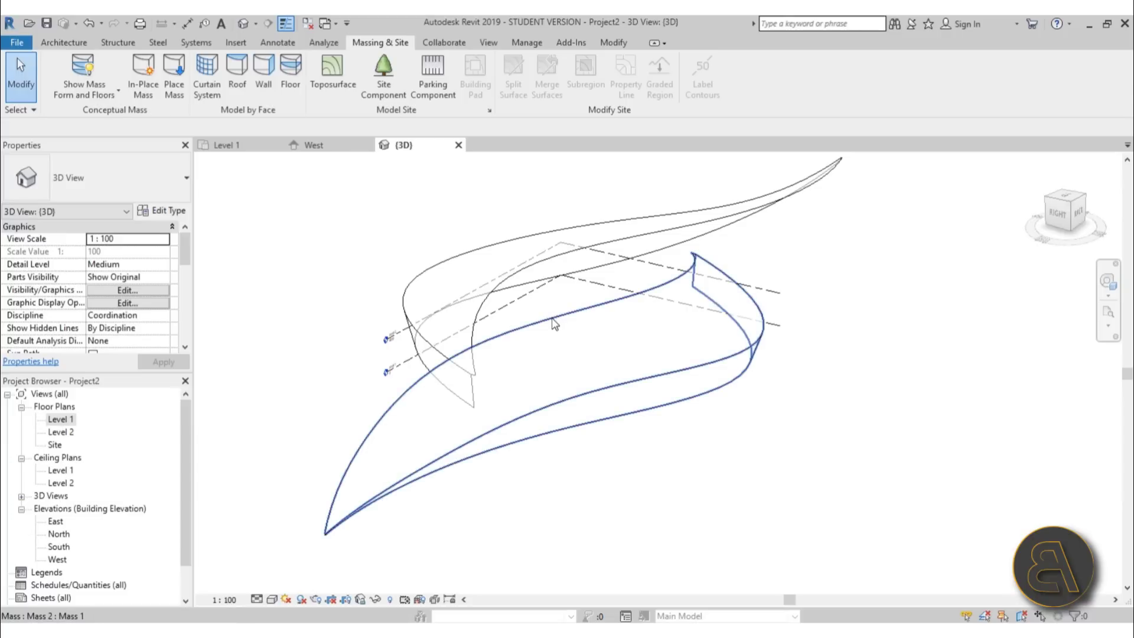
click(247, 87)
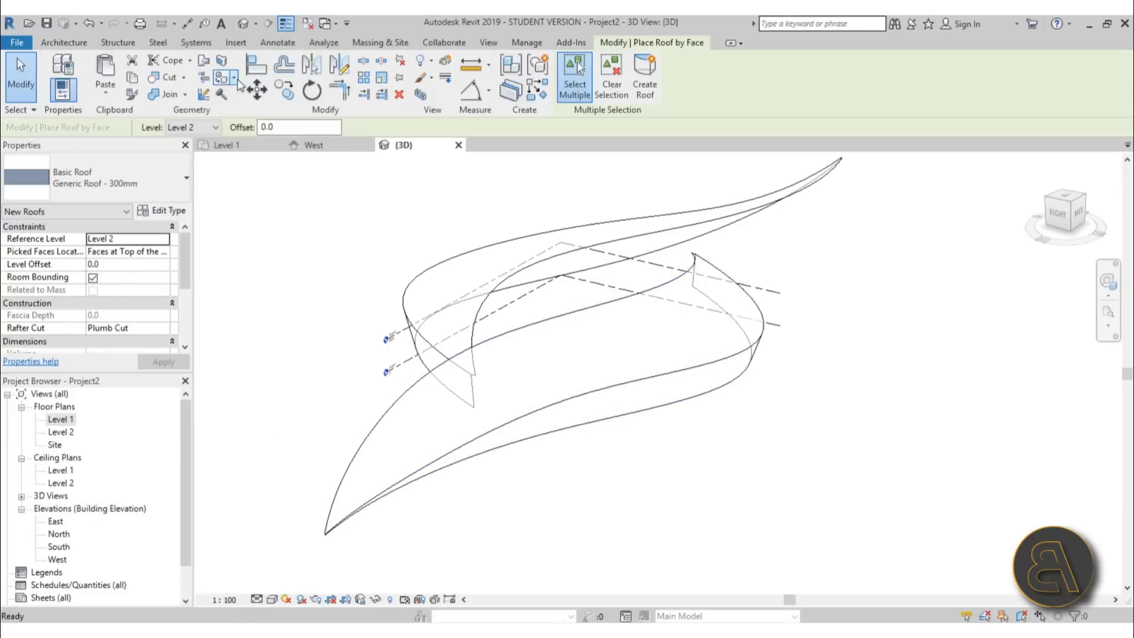
click(615, 310)
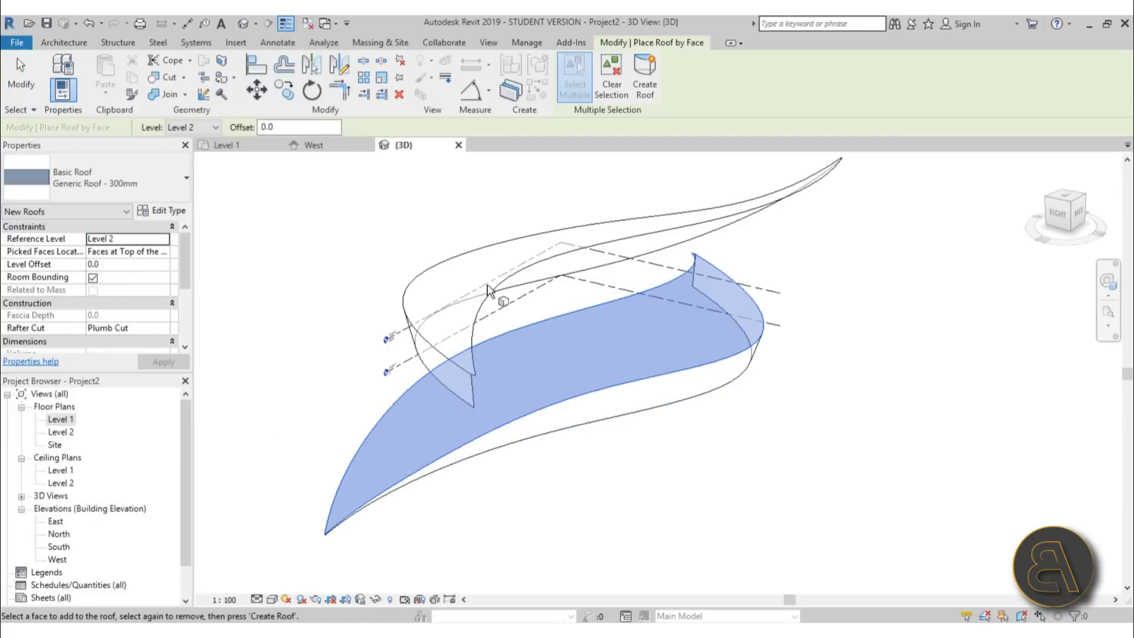
key(Escape)
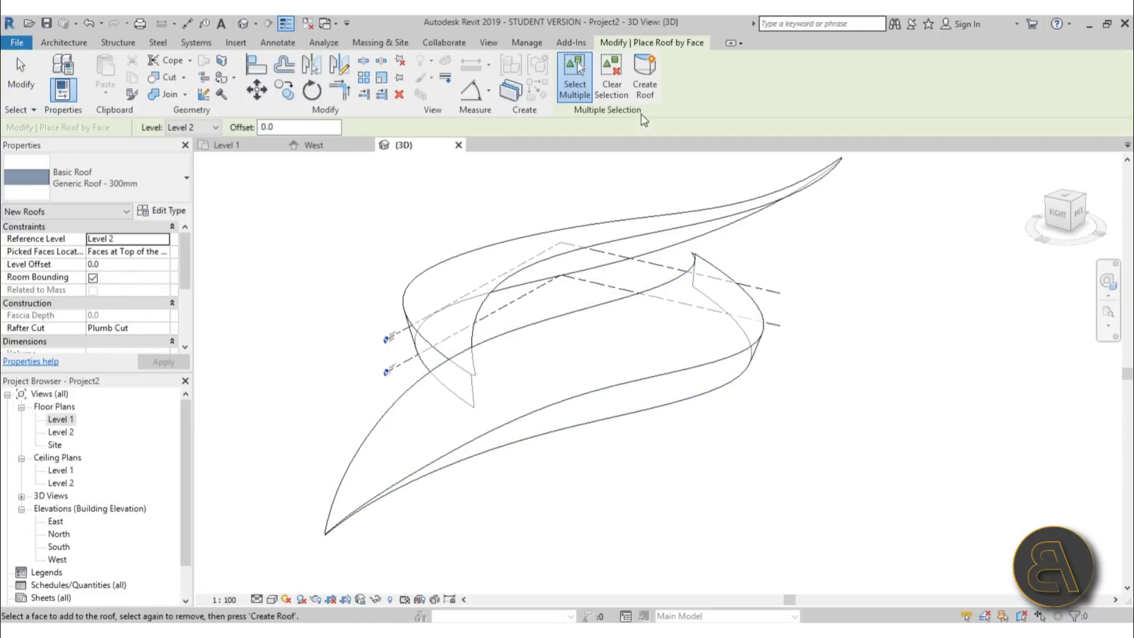
click(579, 259)
click(645, 83)
click(679, 299)
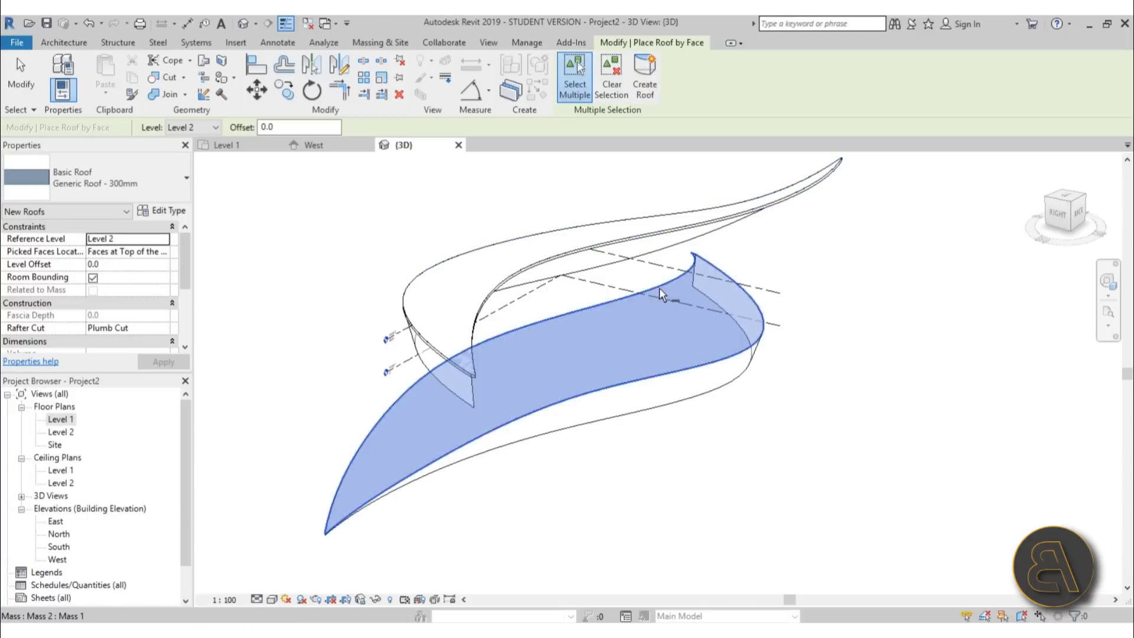
click(648, 95)
Step: Attempt a roof on the lower curved strip face and dismiss the 'Can't make roof' error
click(678, 404)
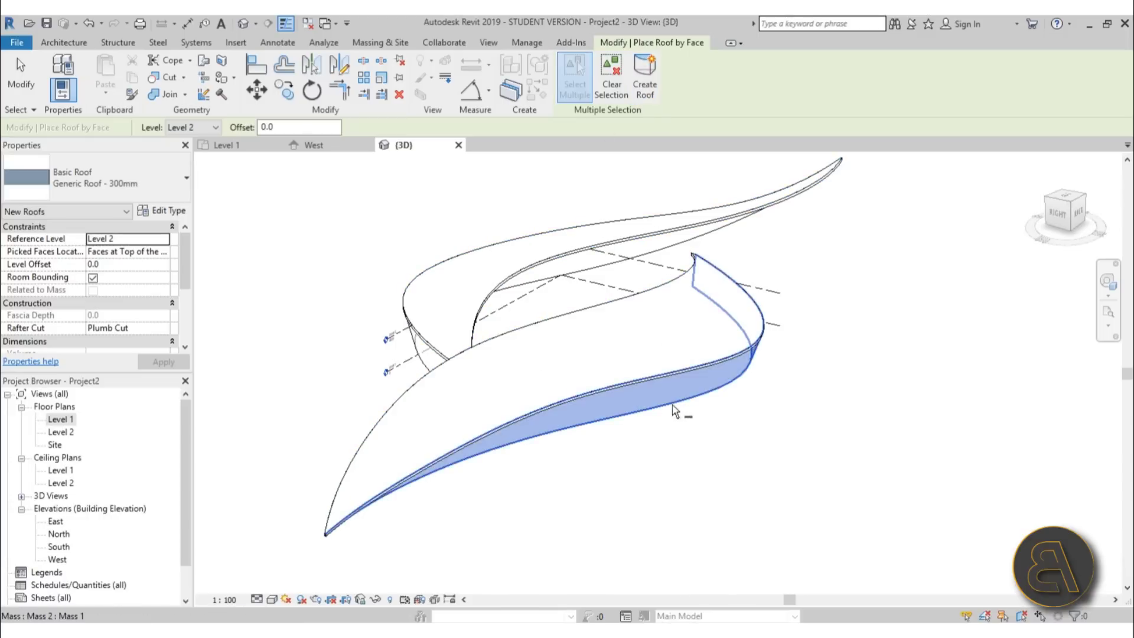
click(649, 95)
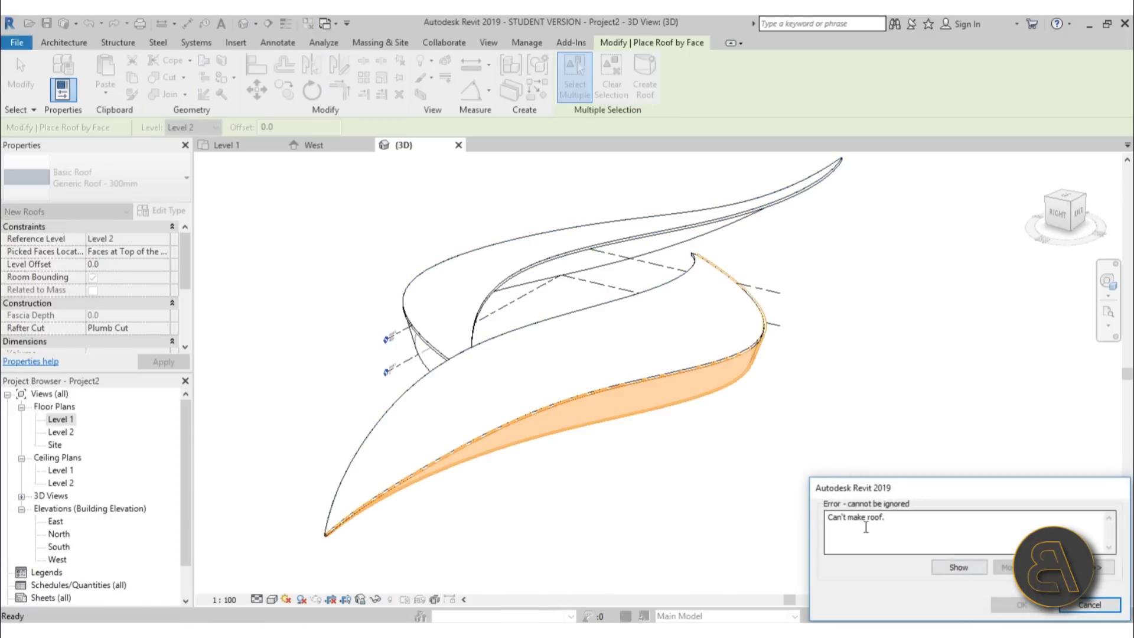
click(1095, 605)
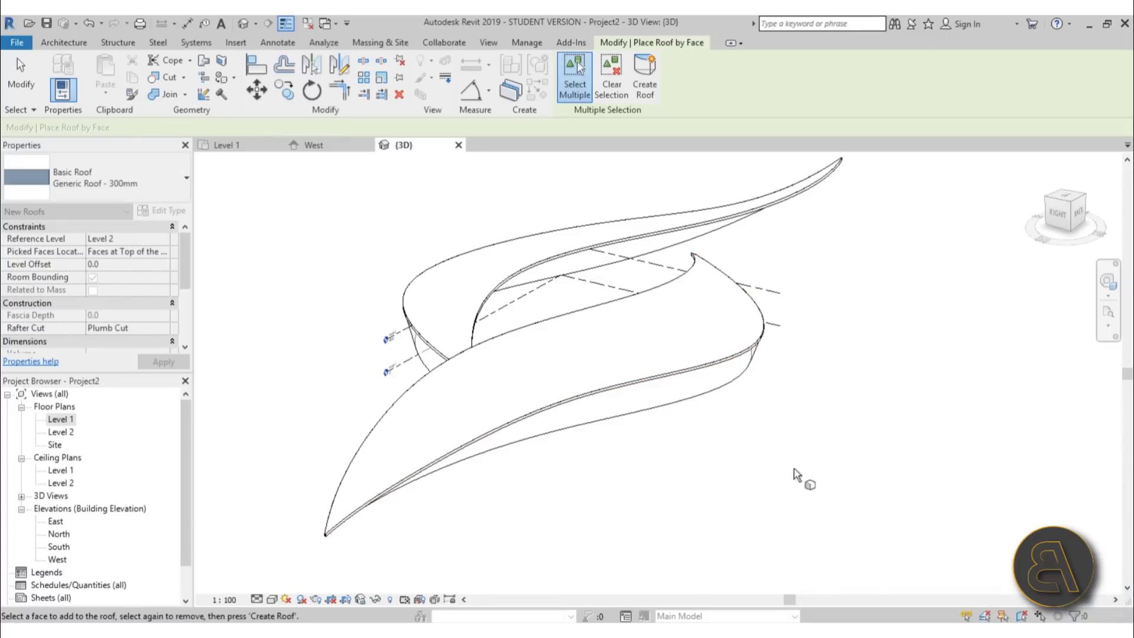
click(369, 43)
Step: Start Wall by Face, keeping Basic Wall Generic - 200mm as the wall type
click(264, 89)
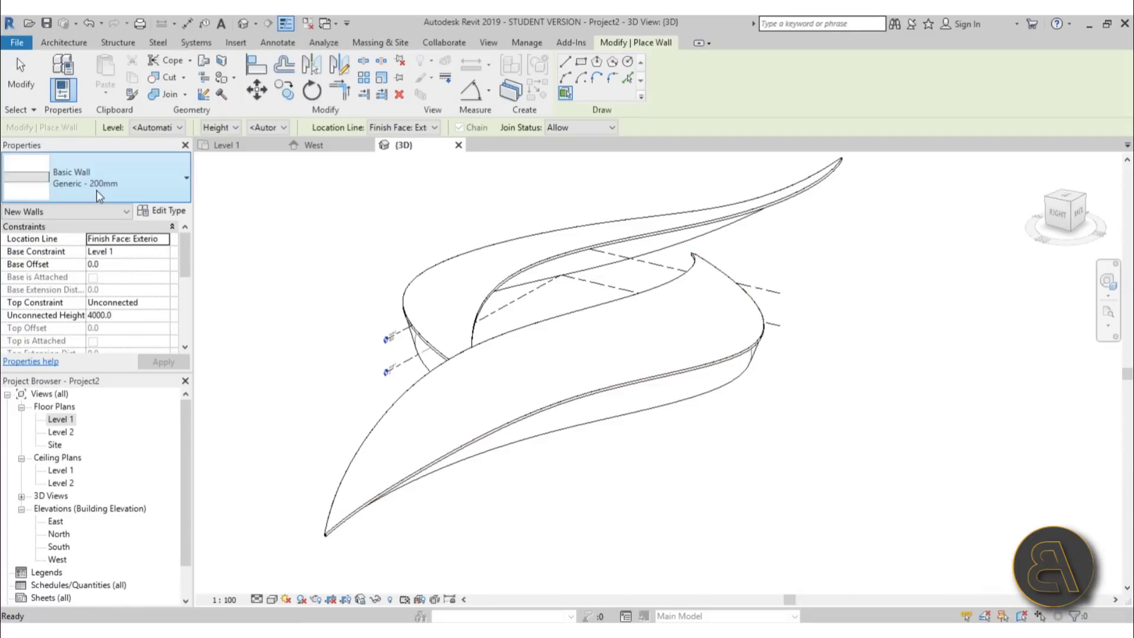
click(114, 196)
click(689, 402)
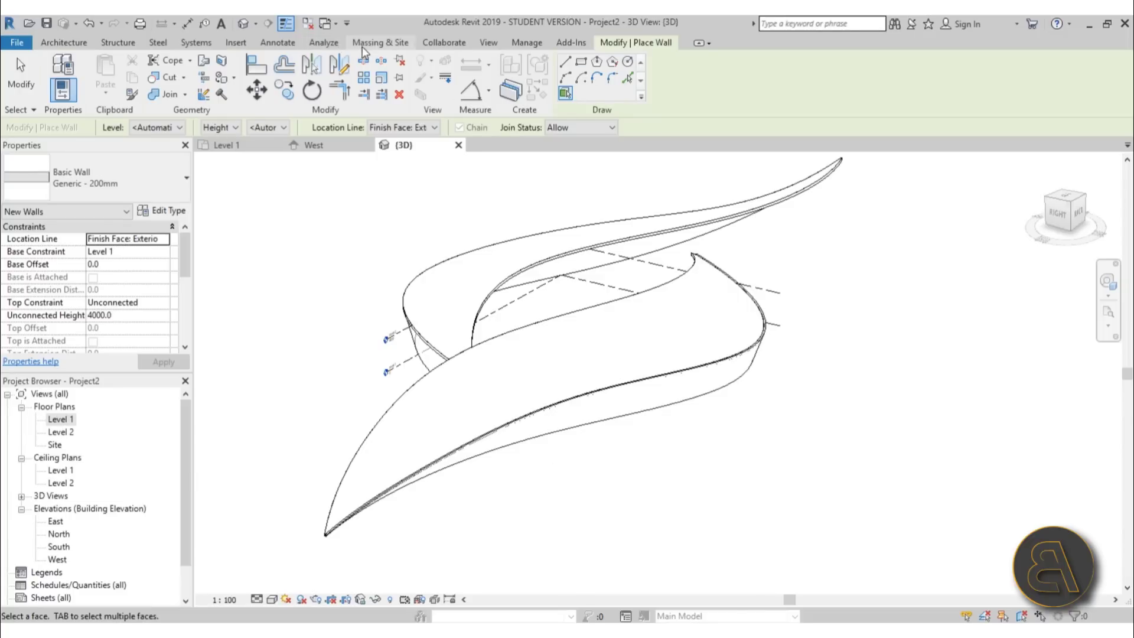
click(380, 43)
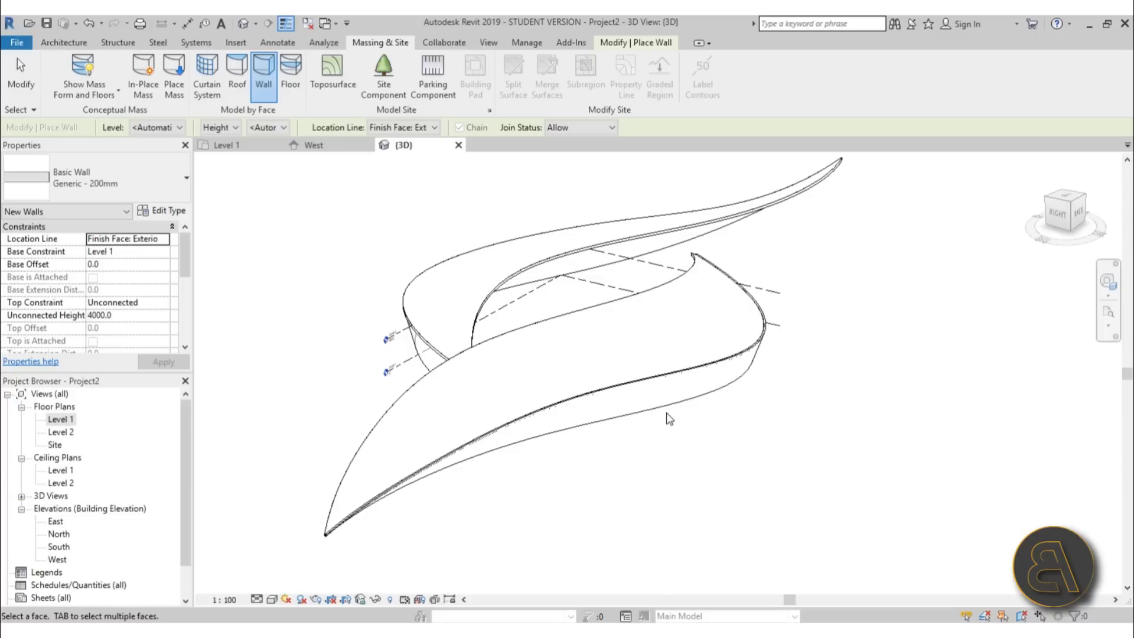
Step: View the masses from below, finish the wall on the curved leaf strip, and return to Modify
shift+middle_drag(675, 446, 679, 243)
middle_drag(680, 242, 673, 390)
scroll(680, 345, up, 4)
scroll(647, 369, down, 4)
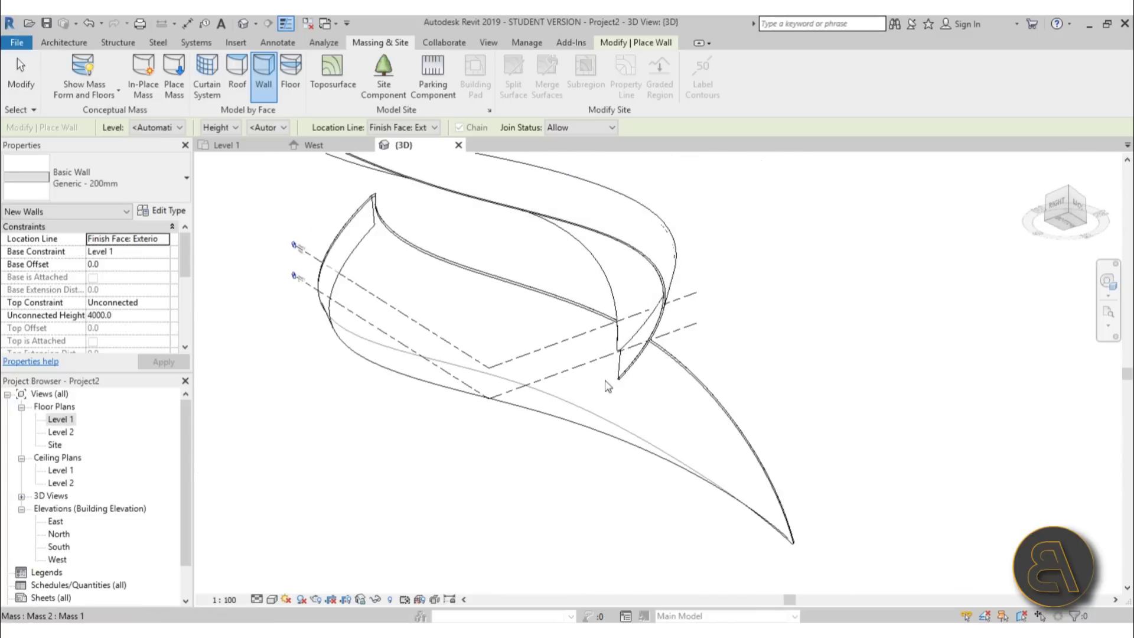
click(30, 83)
shift+middle_drag(551, 165, 620, 413)
scroll(756, 295, down, 3)
Step: Turn on shadows in the 3D view and orbit to a near side-on view of the leaf forms
scroll(651, 456, down, 2)
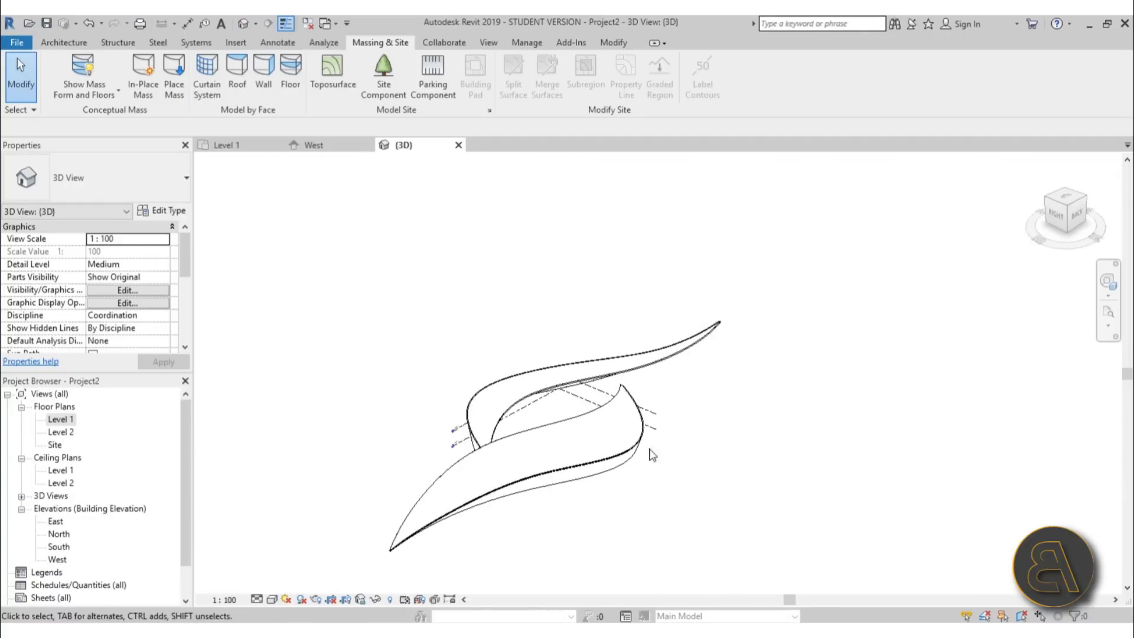
shift+middle_drag(650, 455, 654, 445)
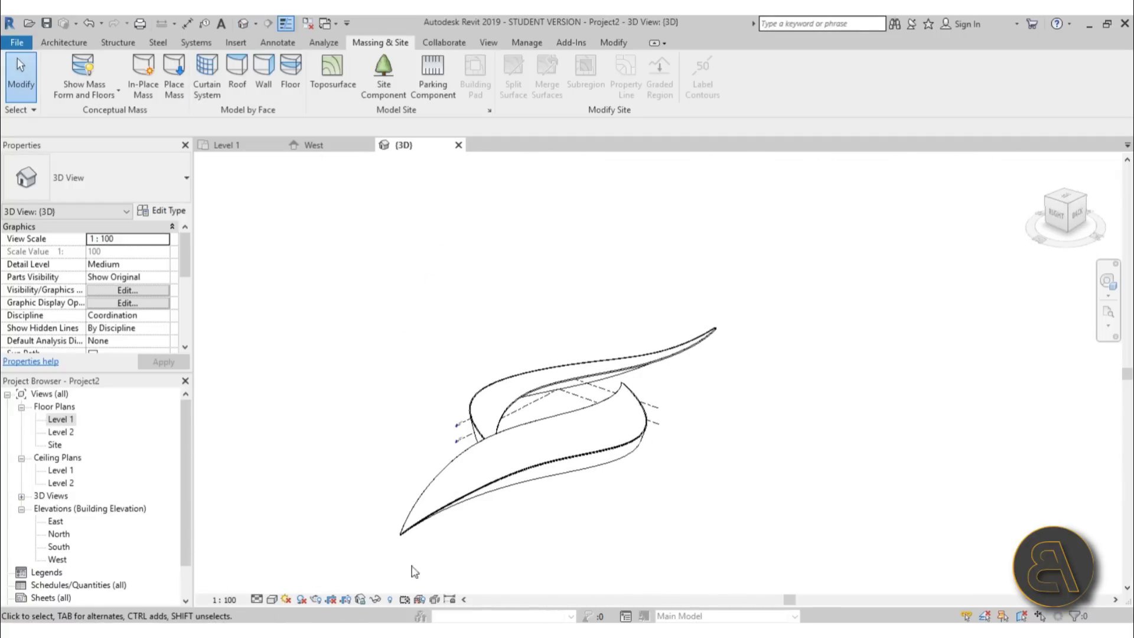
click(301, 599)
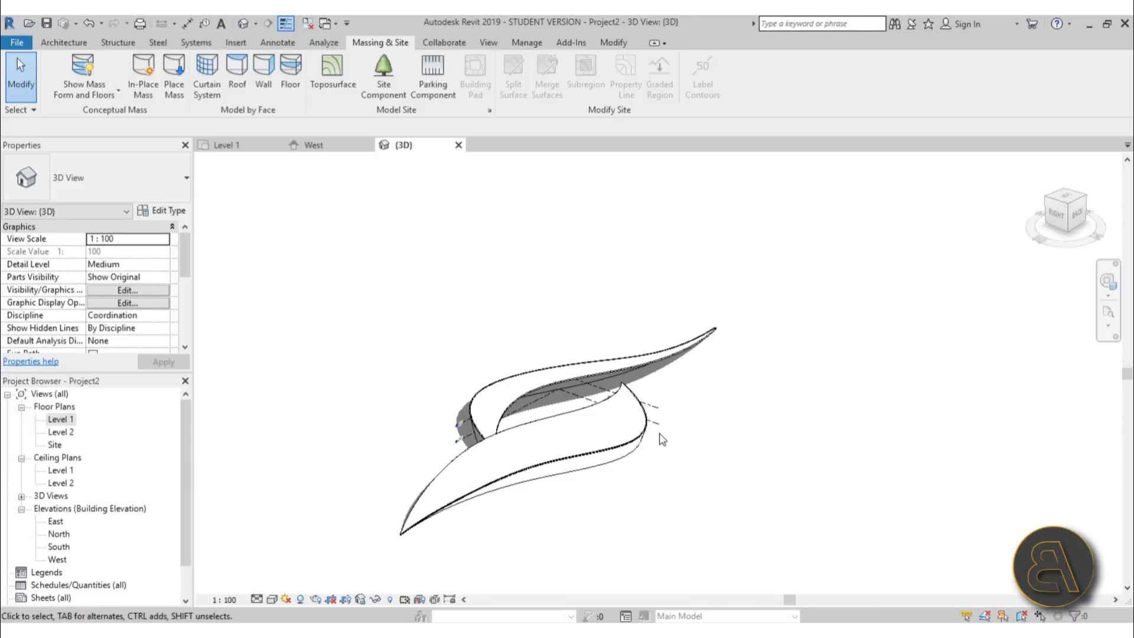
shift+middle_drag(679, 458, 610, 519)
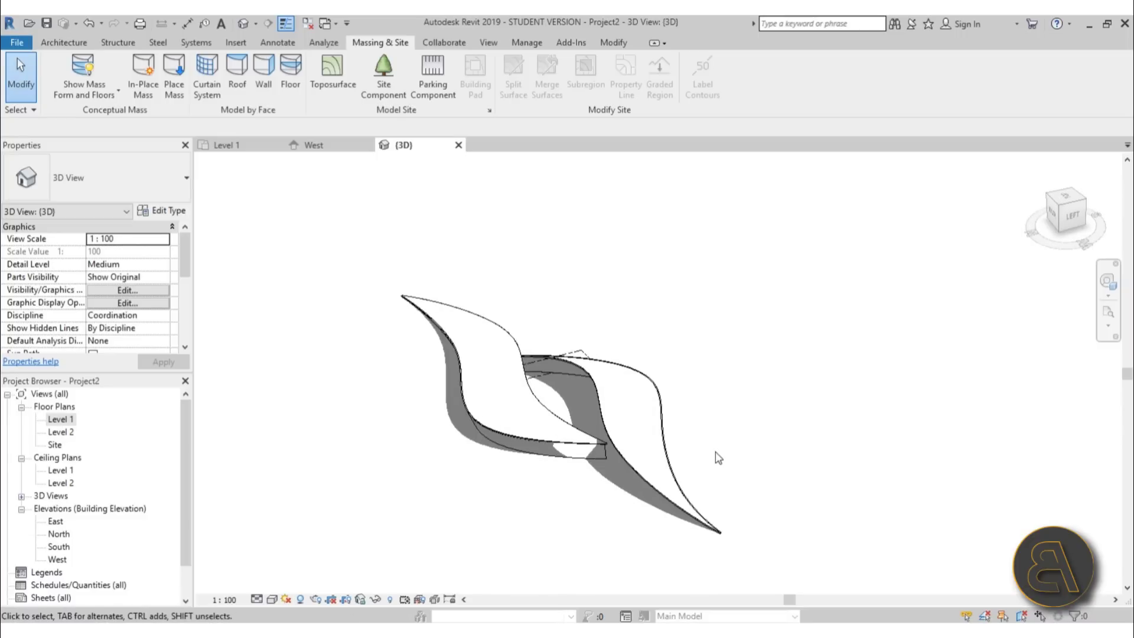